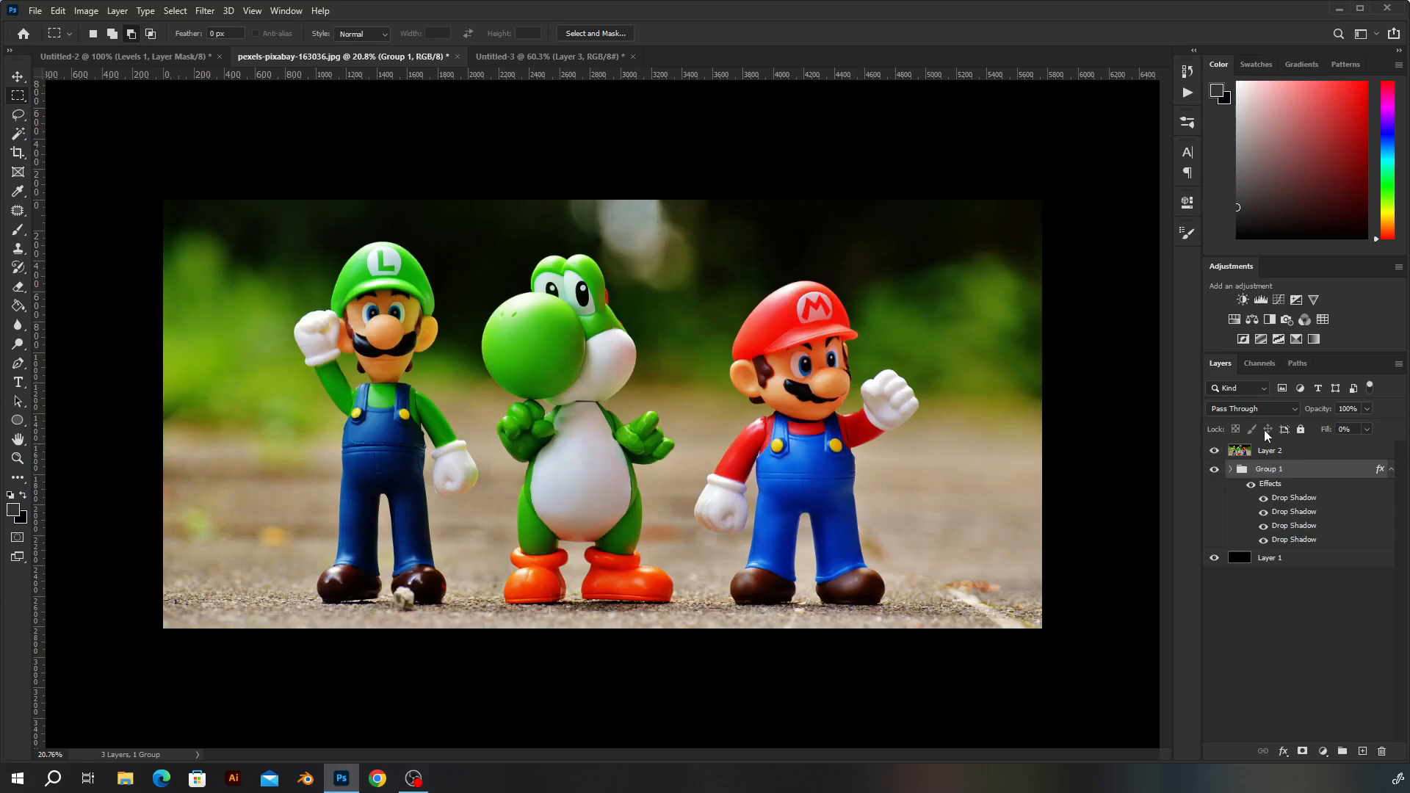
Step: Hide Layer 2 to inspect the green Matrix effect up close, and show the original photo again
key(v)
scroll(808, 433, up, 3)
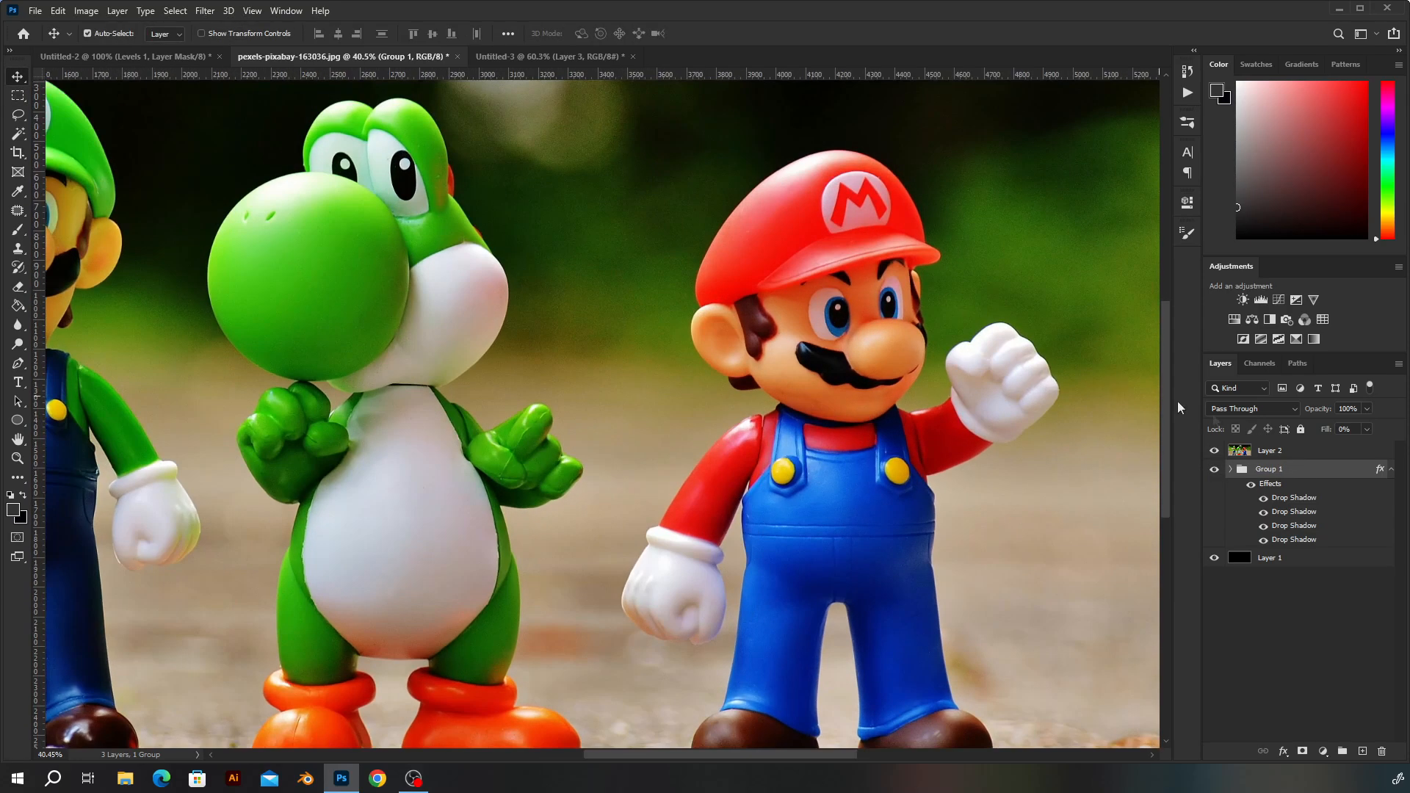
click(1216, 451)
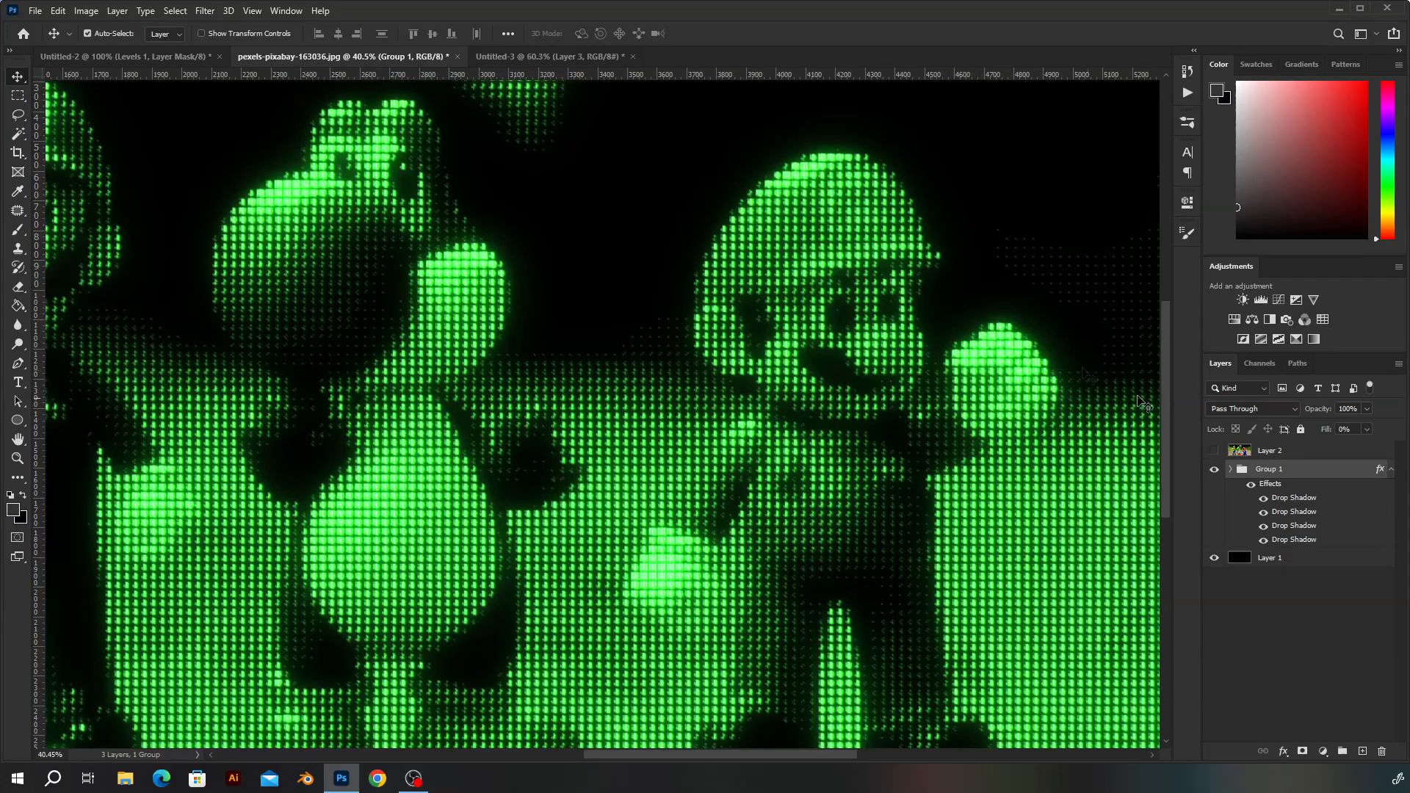
scroll(1008, 322, down, 1)
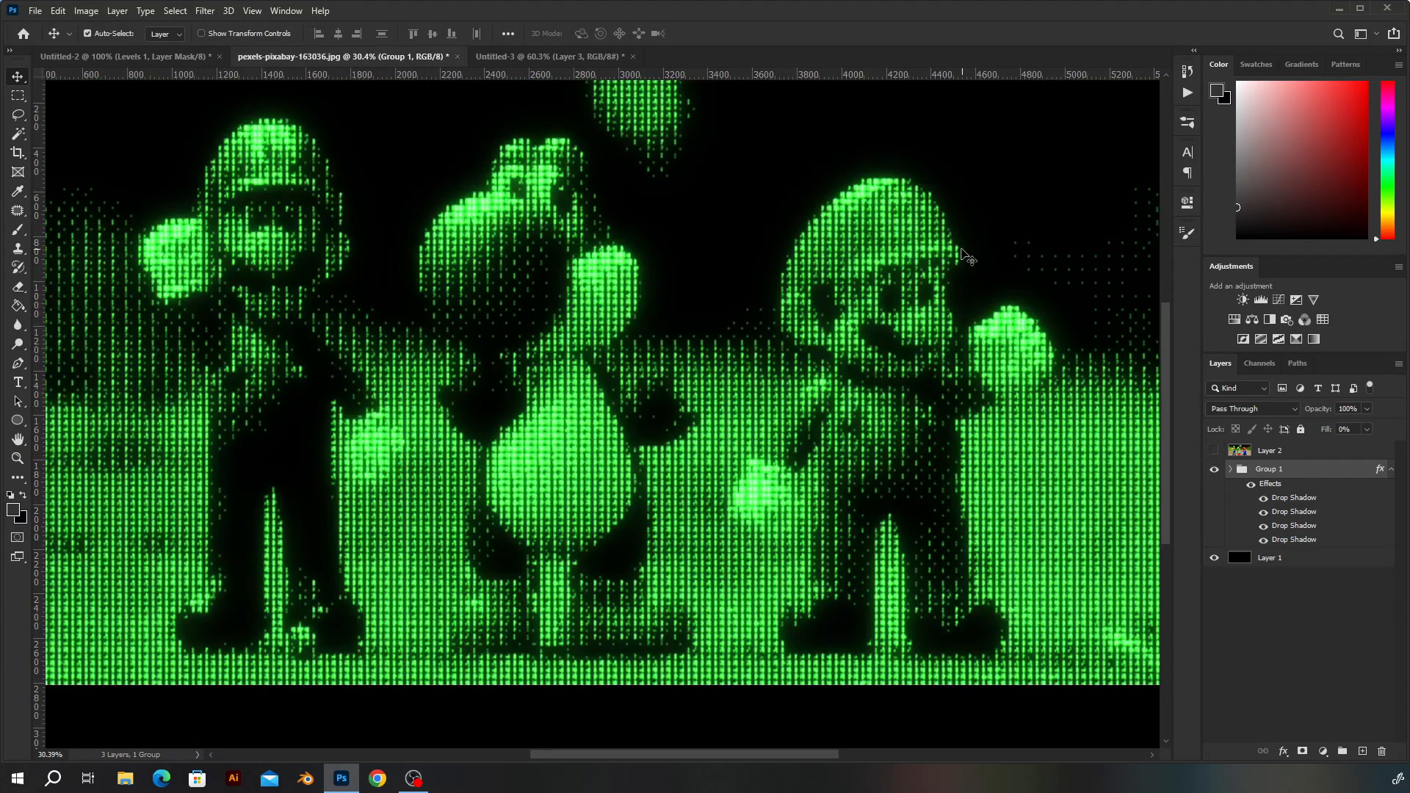
click(1214, 451)
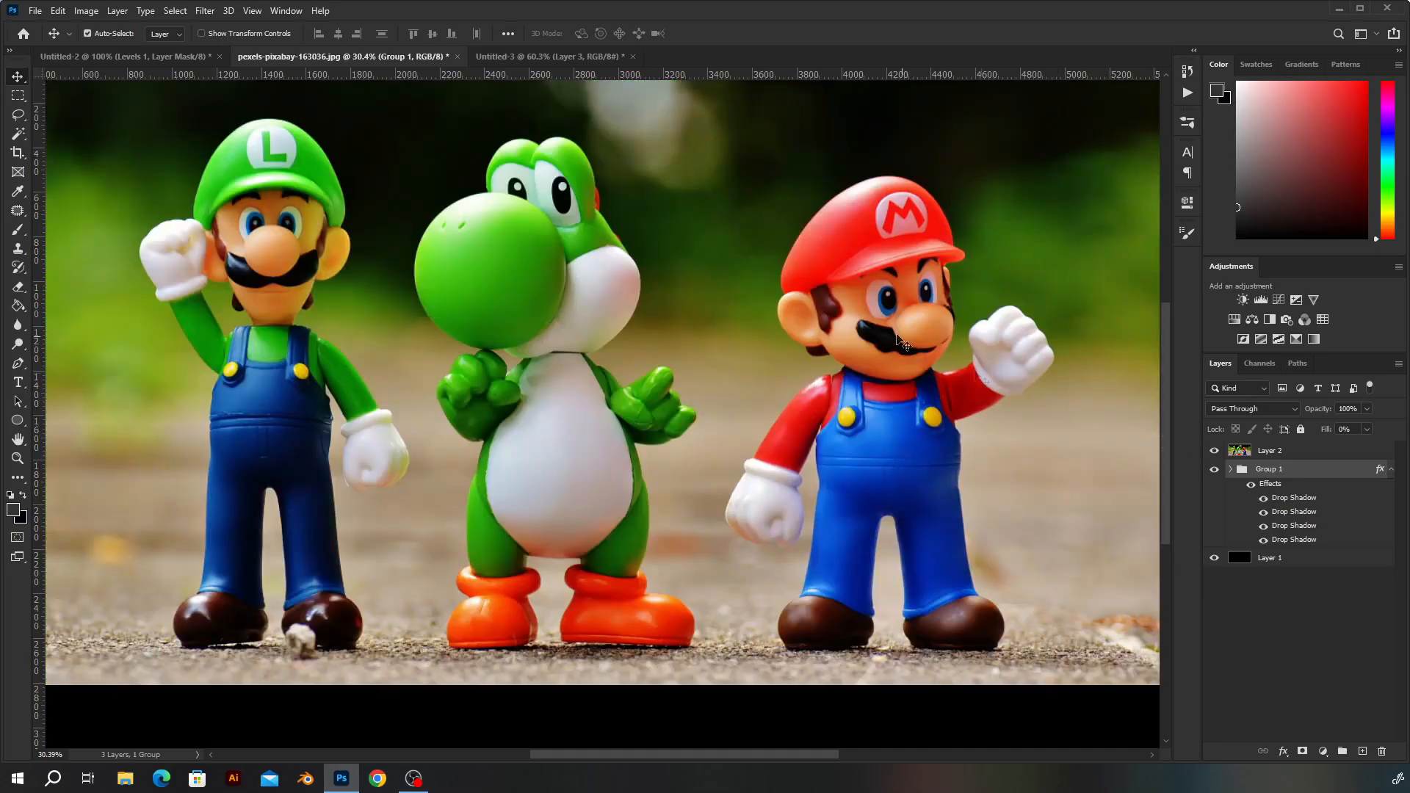
scroll(874, 315, down, 2)
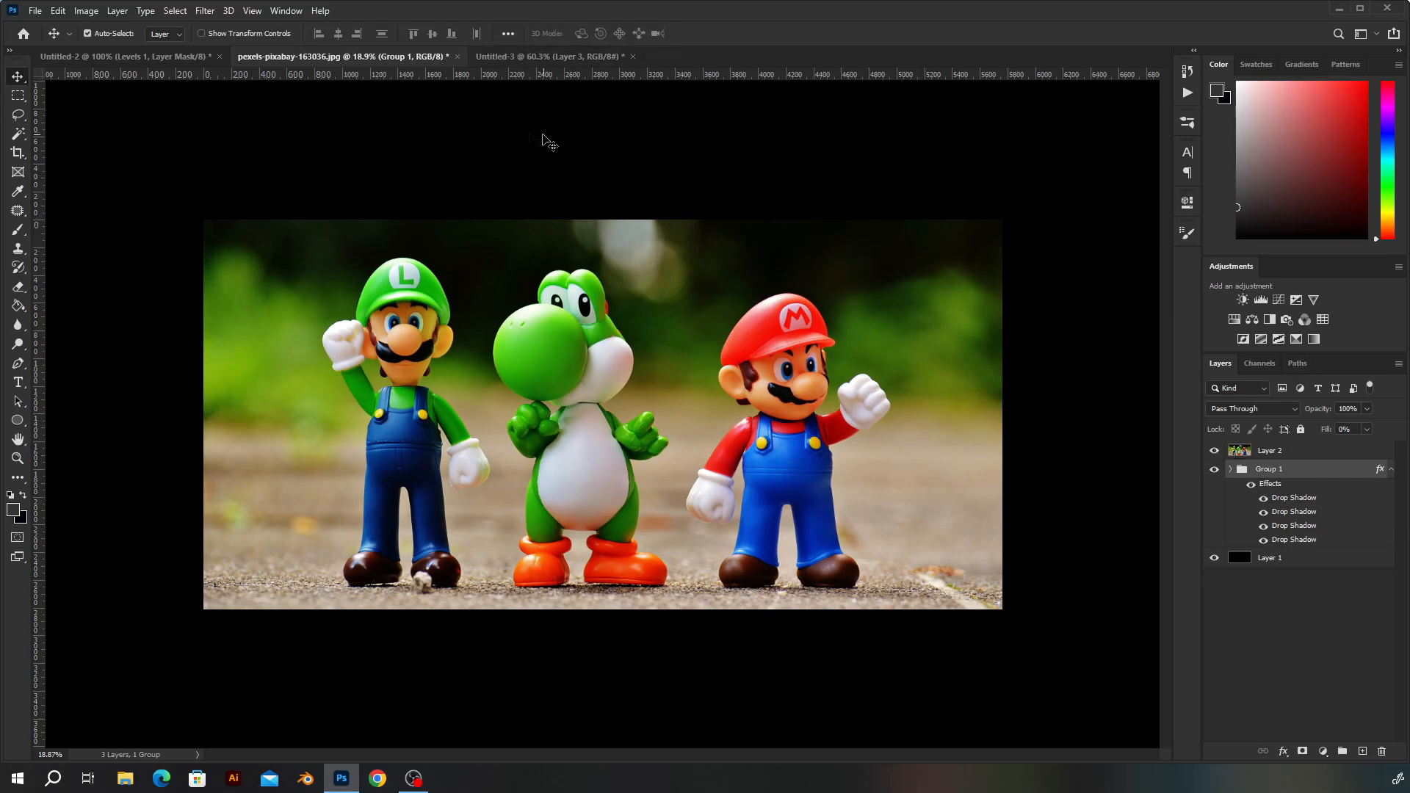
Step: Switch to the Untitled-3 document and hide its guides around the binary code columns
click(518, 57)
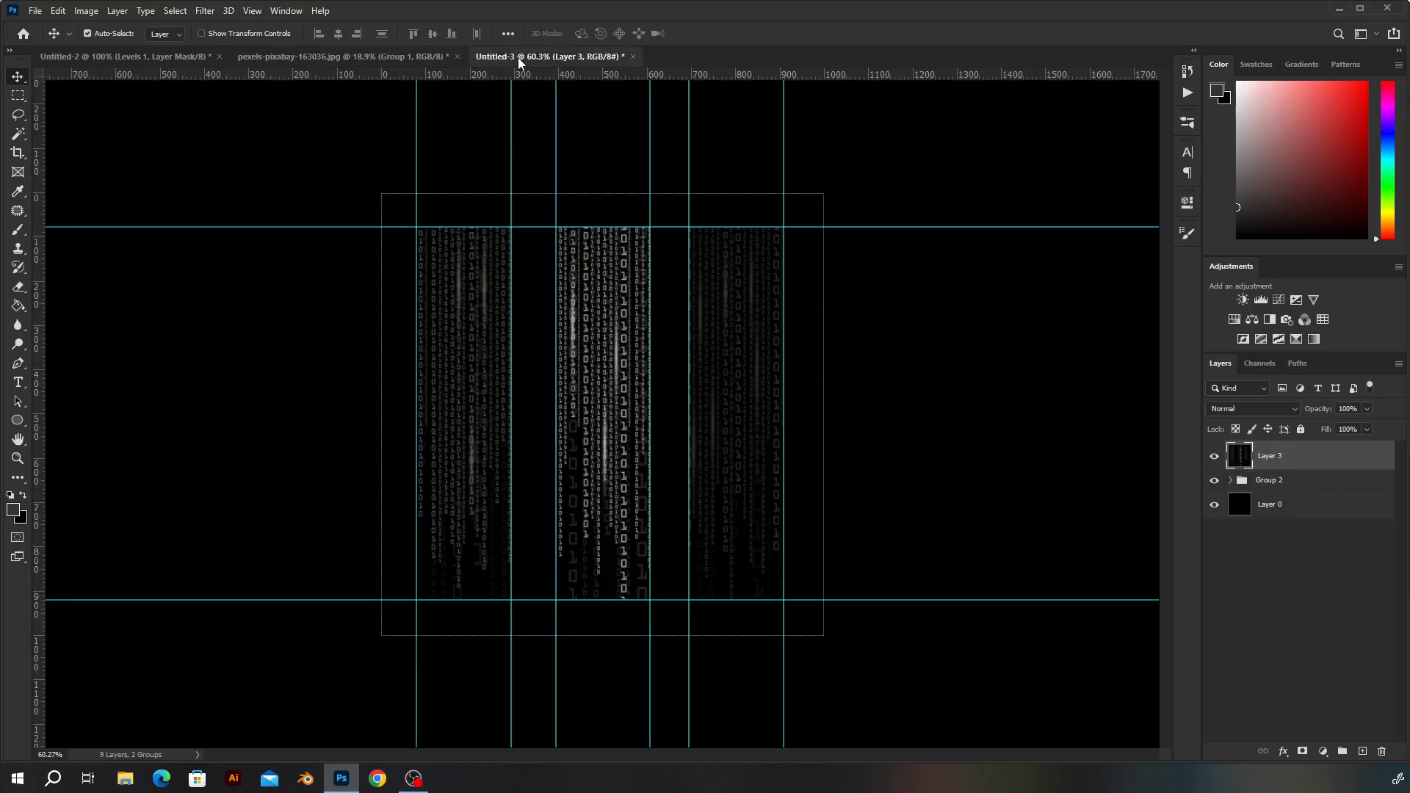
scroll(683, 334, up, 2)
scroll(688, 331, down, 2)
key(ctrl+semicolon)
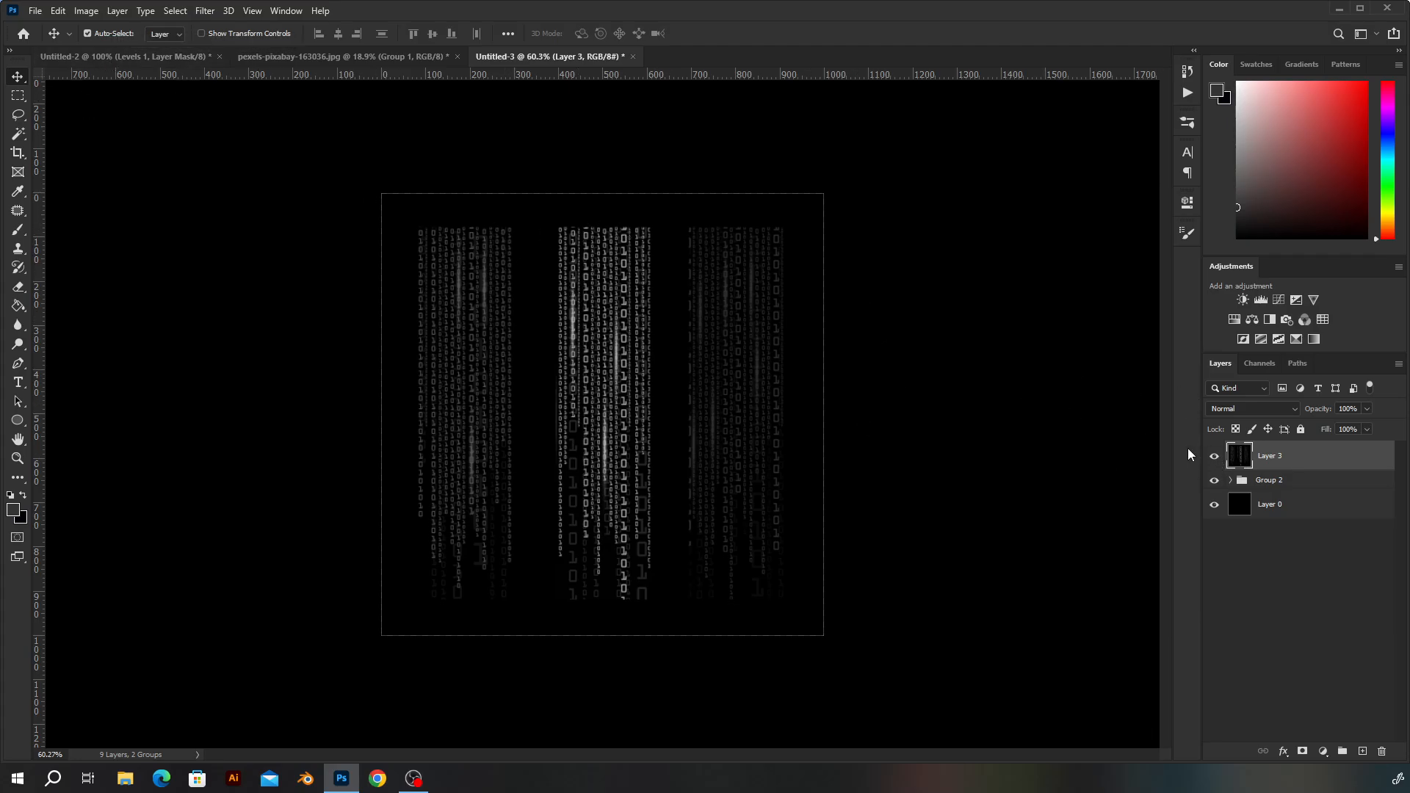
Step: In the Untitled-2 document, hide Layer 2 and the Levels 1 adjustment so only the four color fills show
click(157, 59)
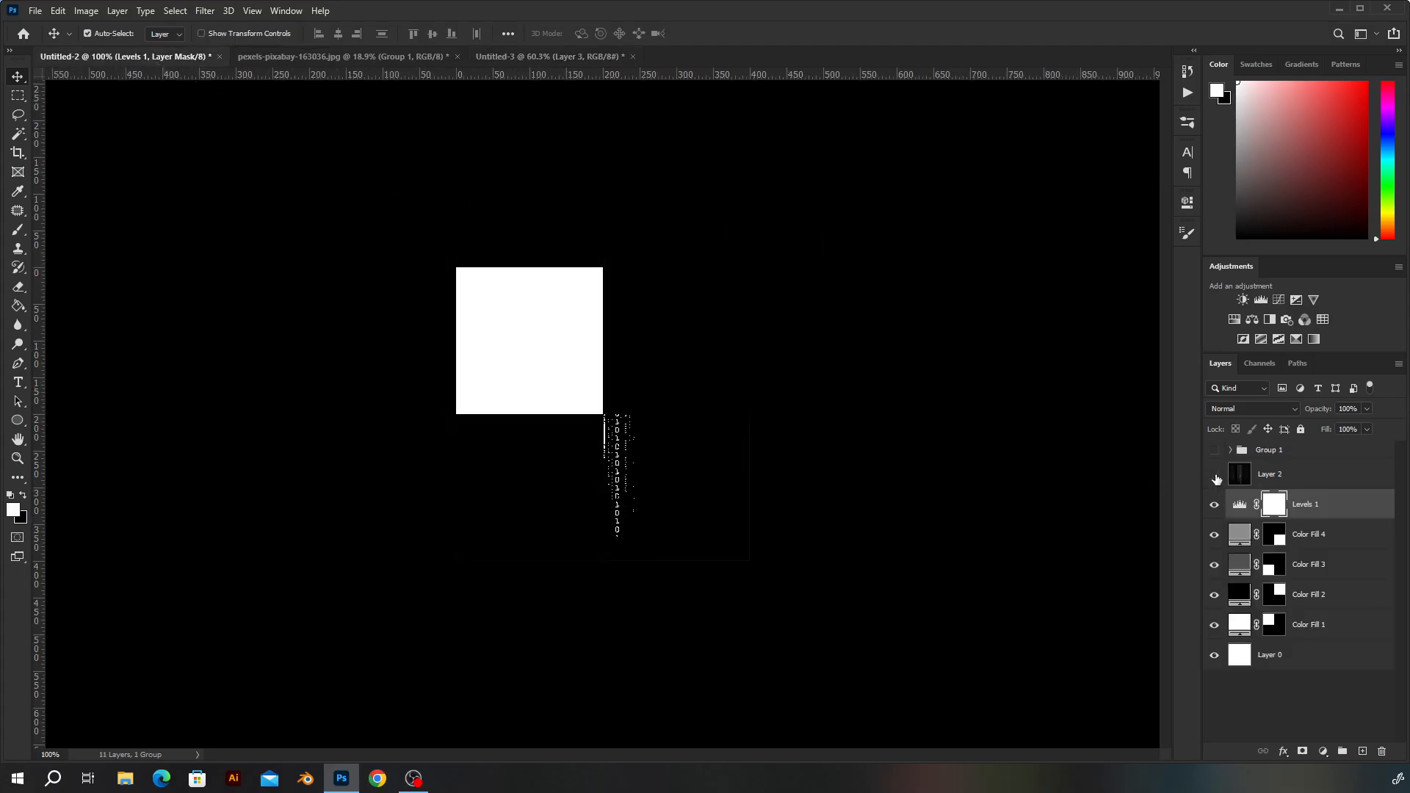
click(1214, 474)
scroll(613, 367, up, 4)
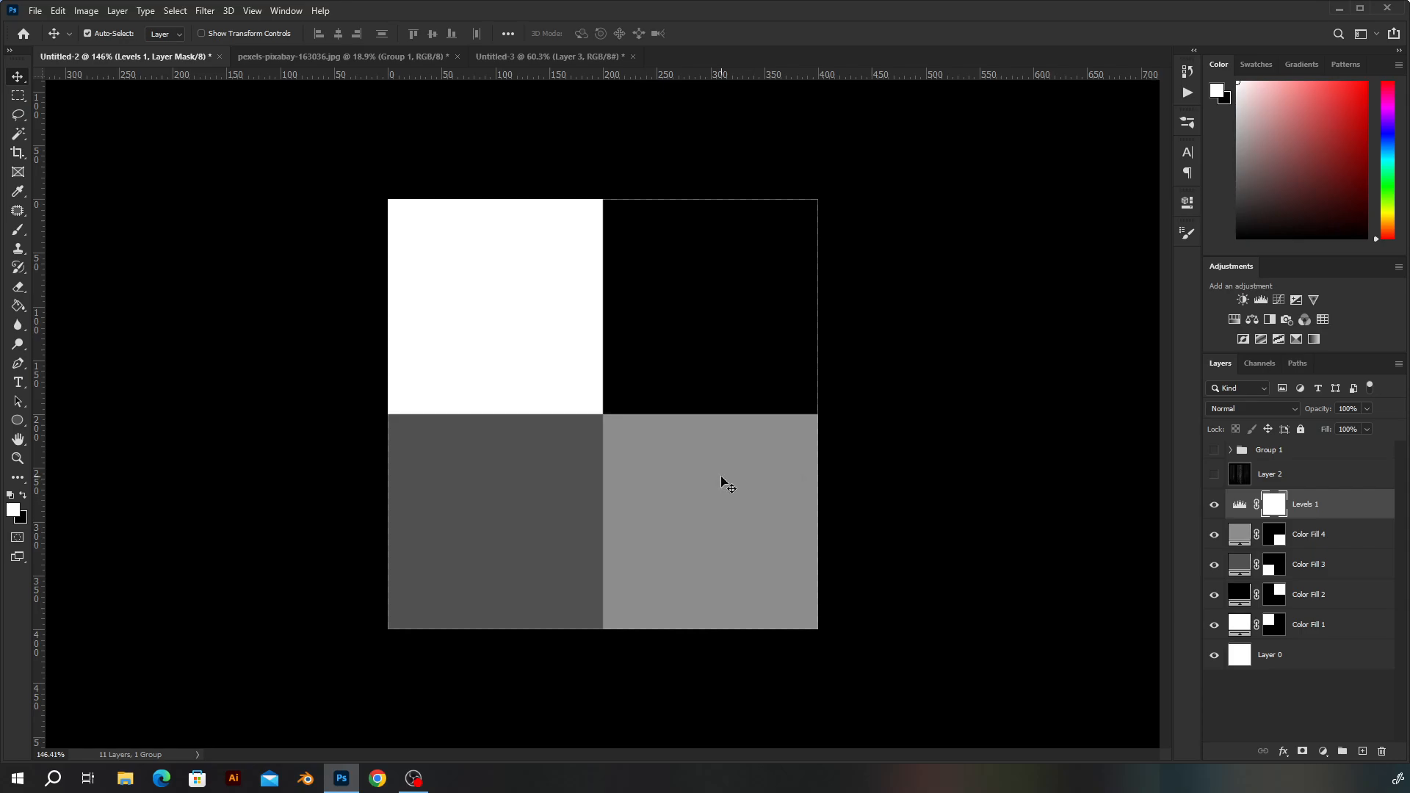
click(1214, 504)
Step: Copy all of Layer 3 from Untitled-3 and paste it above the color fills in Untitled-2
click(515, 65)
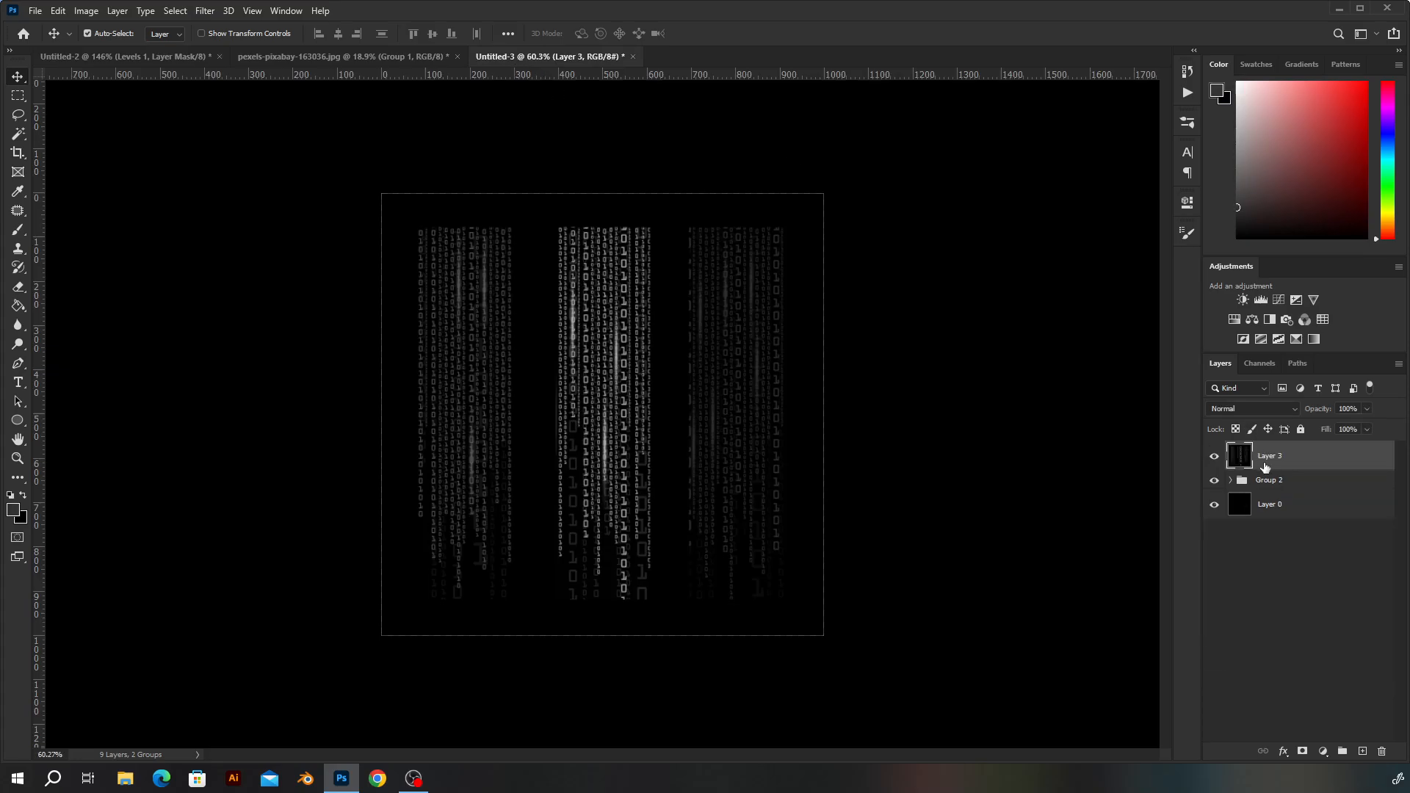
key(ctrl+a)
click(131, 56)
scroll(614, 283, down, 3)
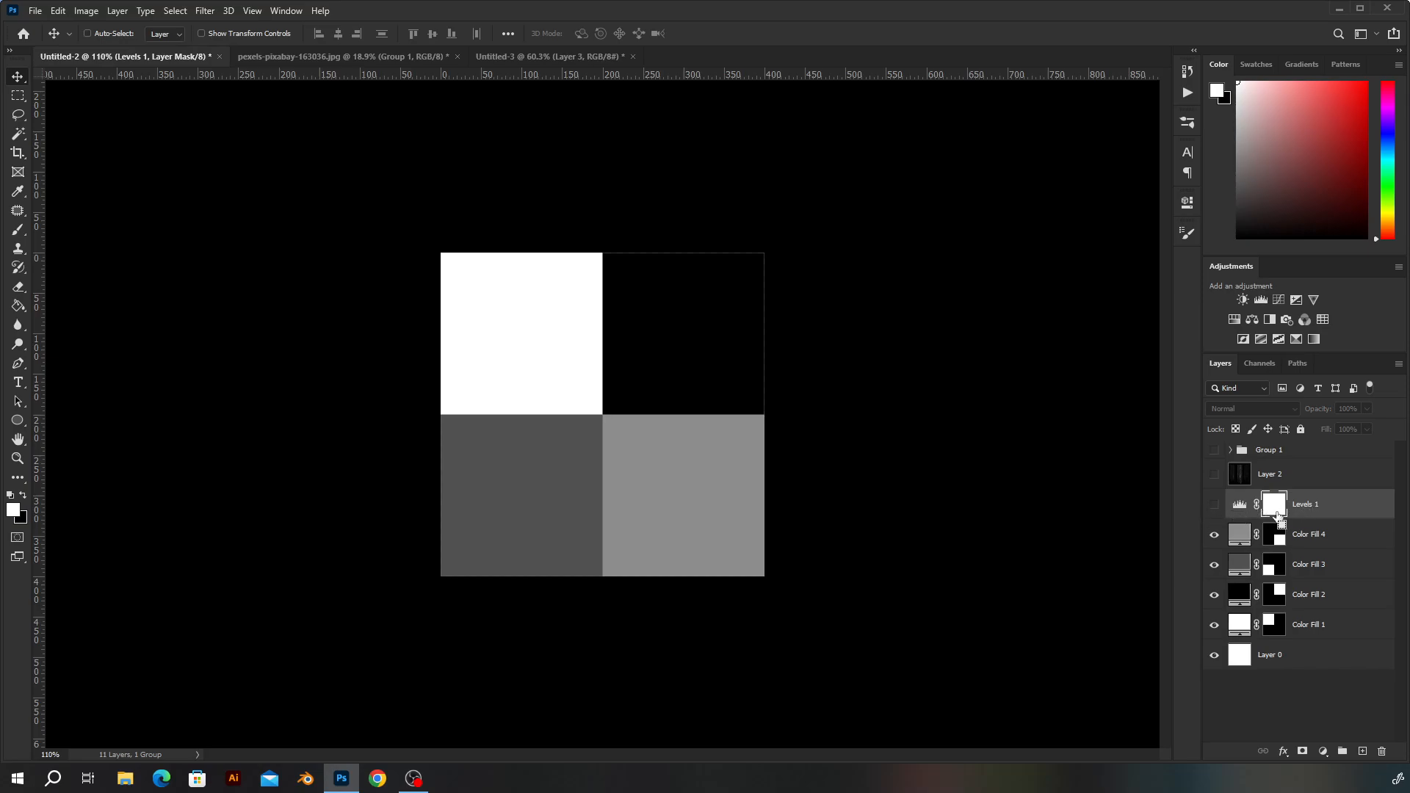
key(ctrl+v)
Step: Scale the pasted binary code layer to 40% so it fits the canvas
key(ctrl+t)
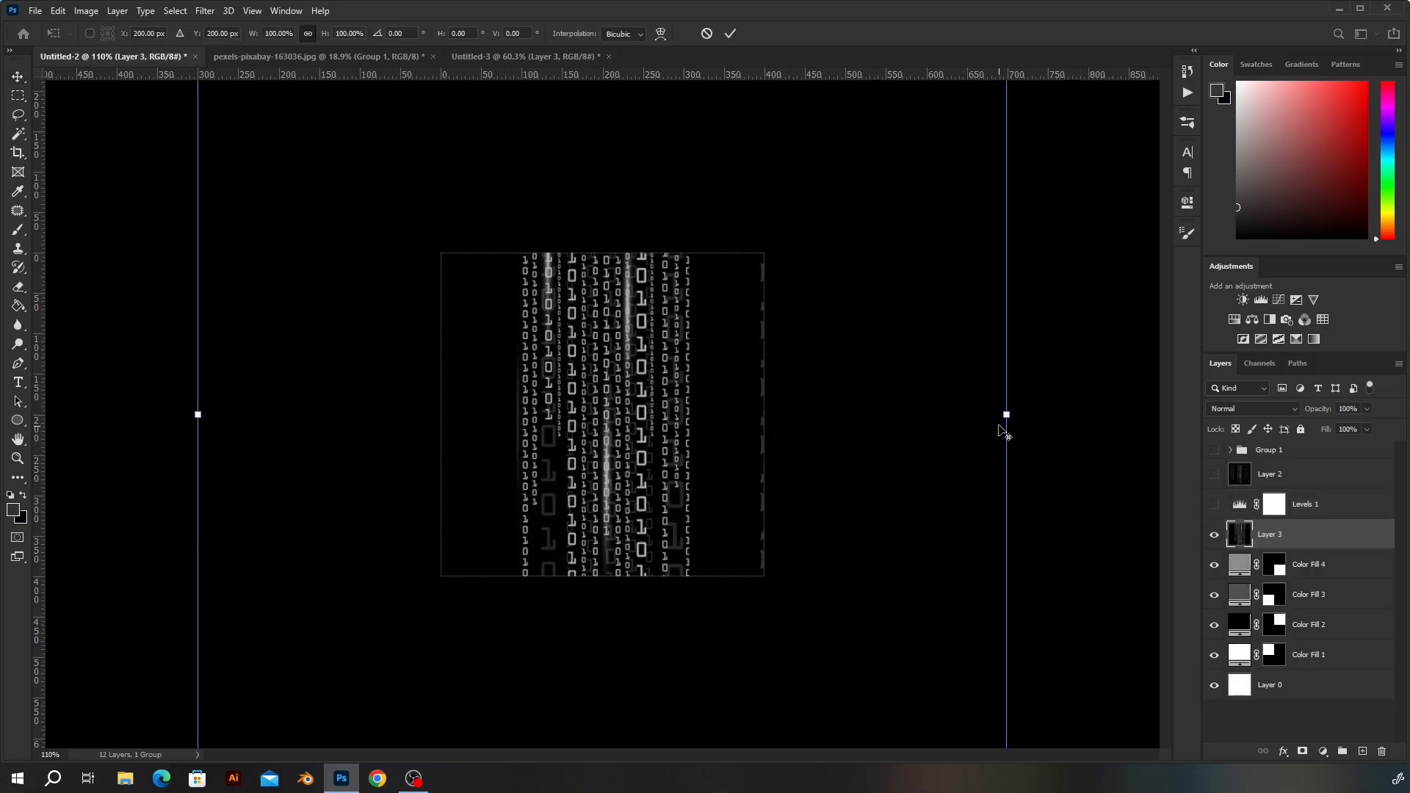
drag(1008, 415, 764, 409)
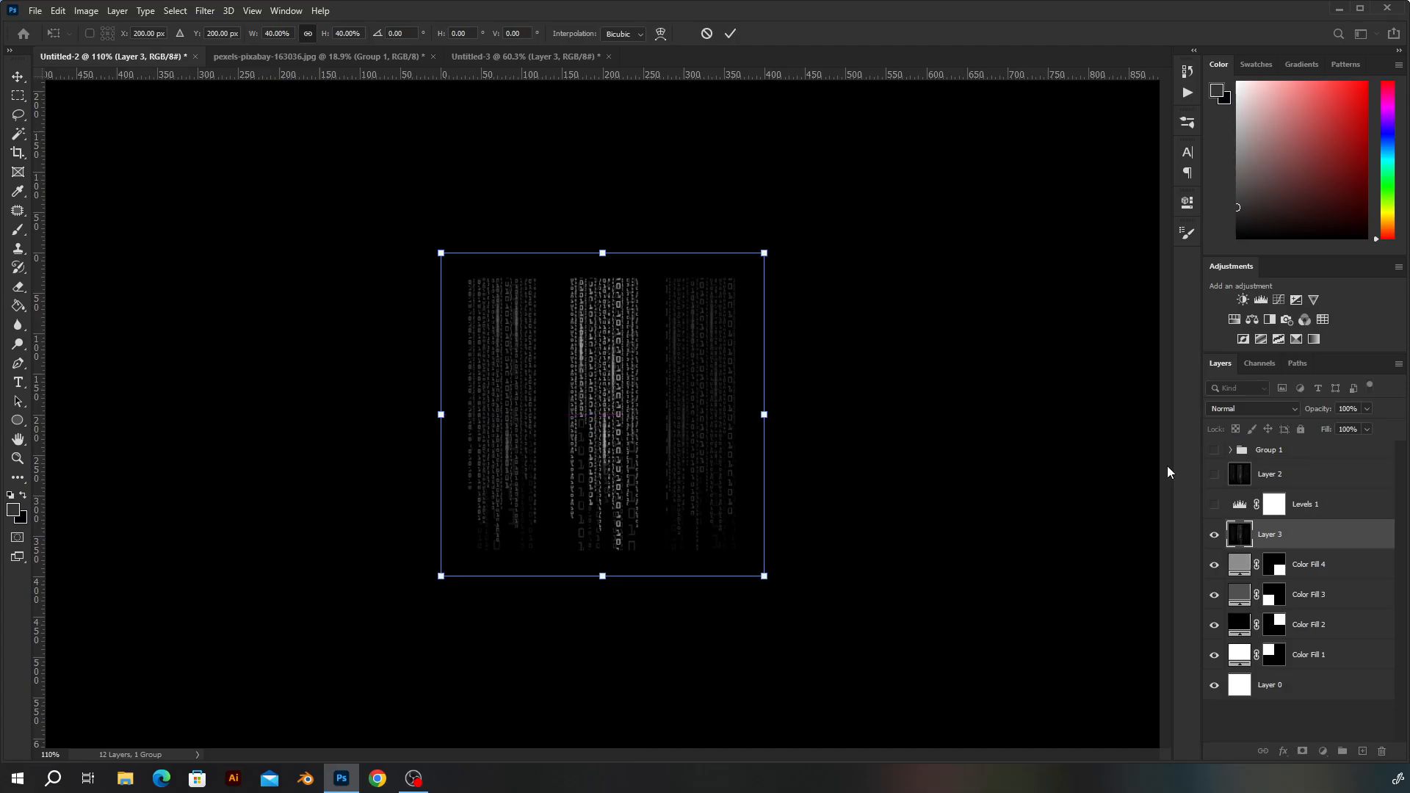
key(Return)
drag(1306, 509, 1301, 508)
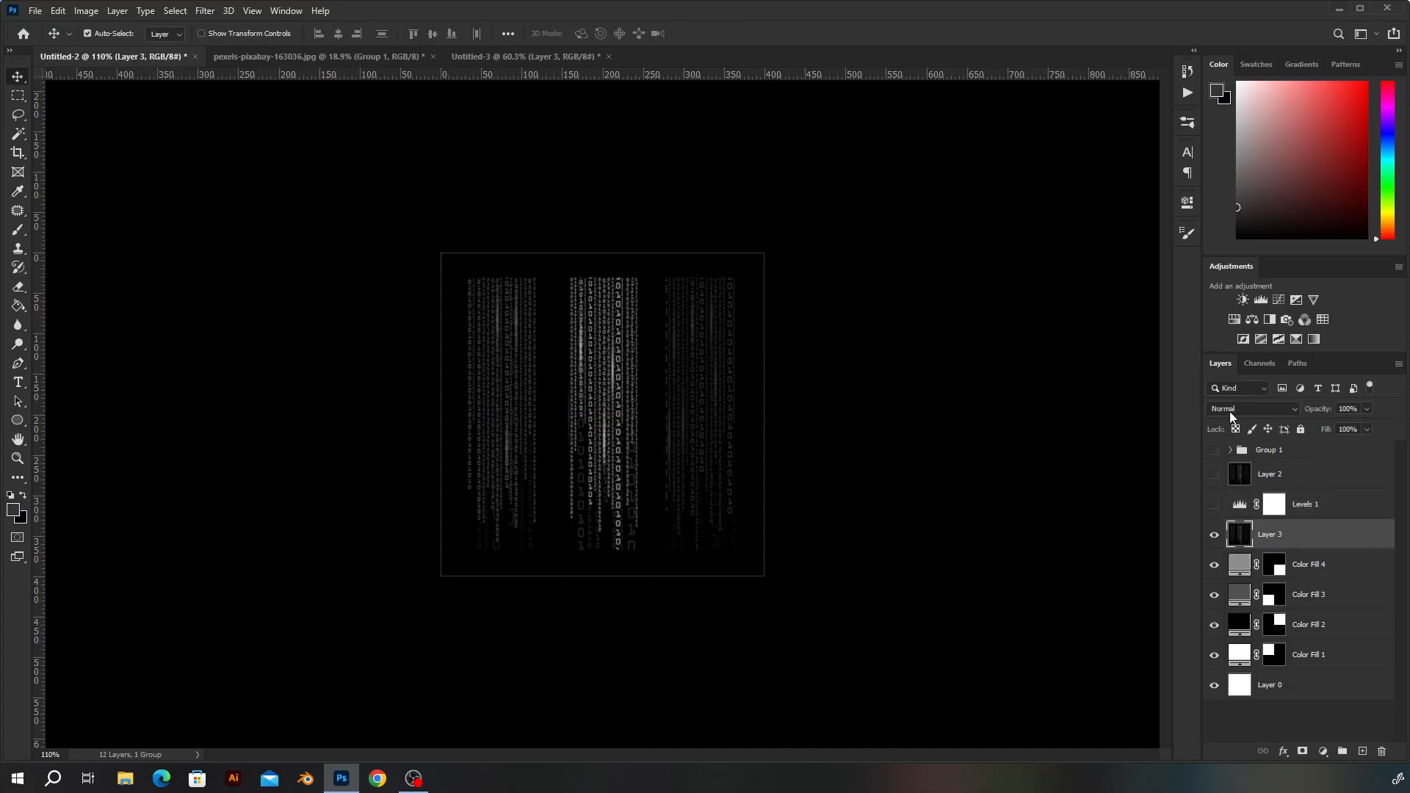
Step: Set Layer 3's blend mode to Overlay and step through the contrast modes until Hard Mix
click(1229, 411)
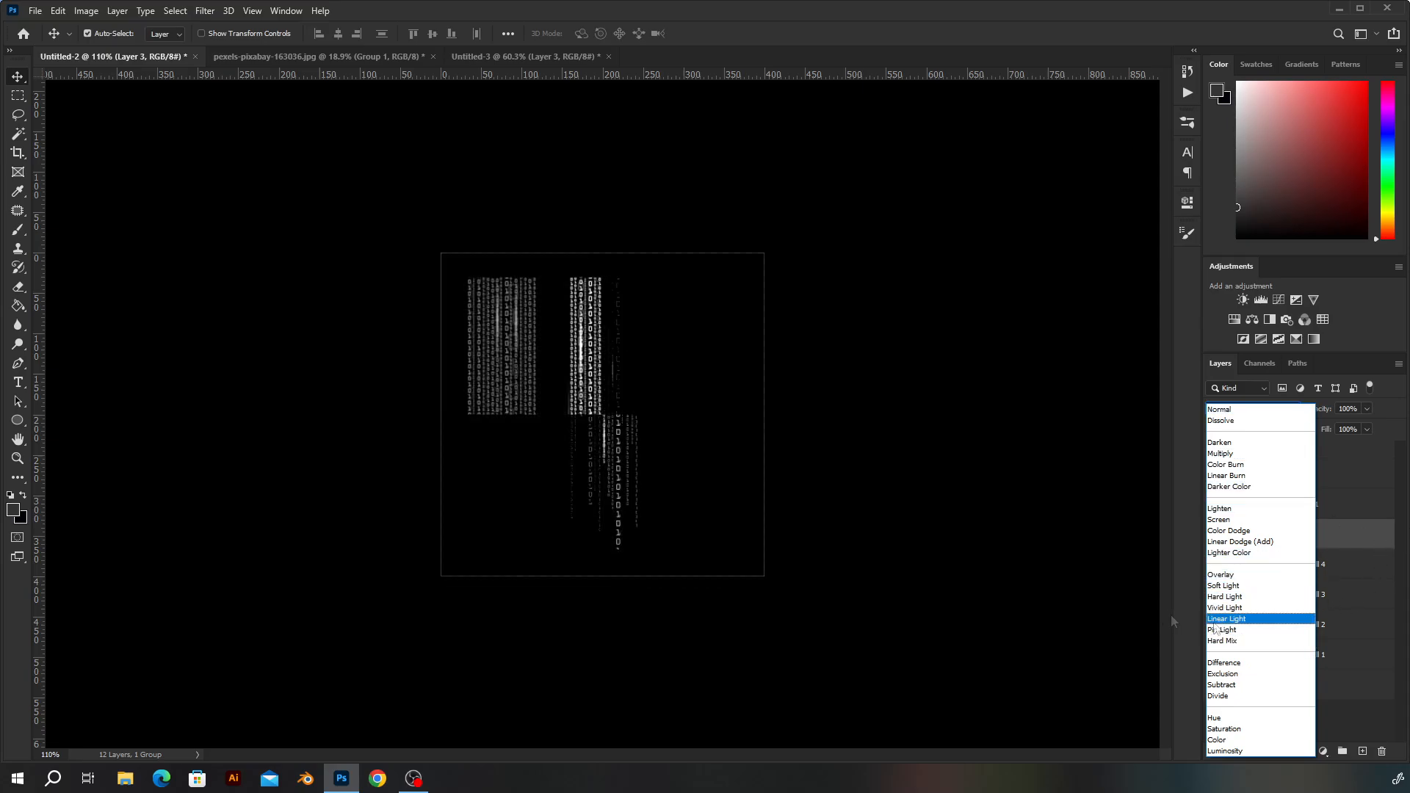
click(1220, 575)
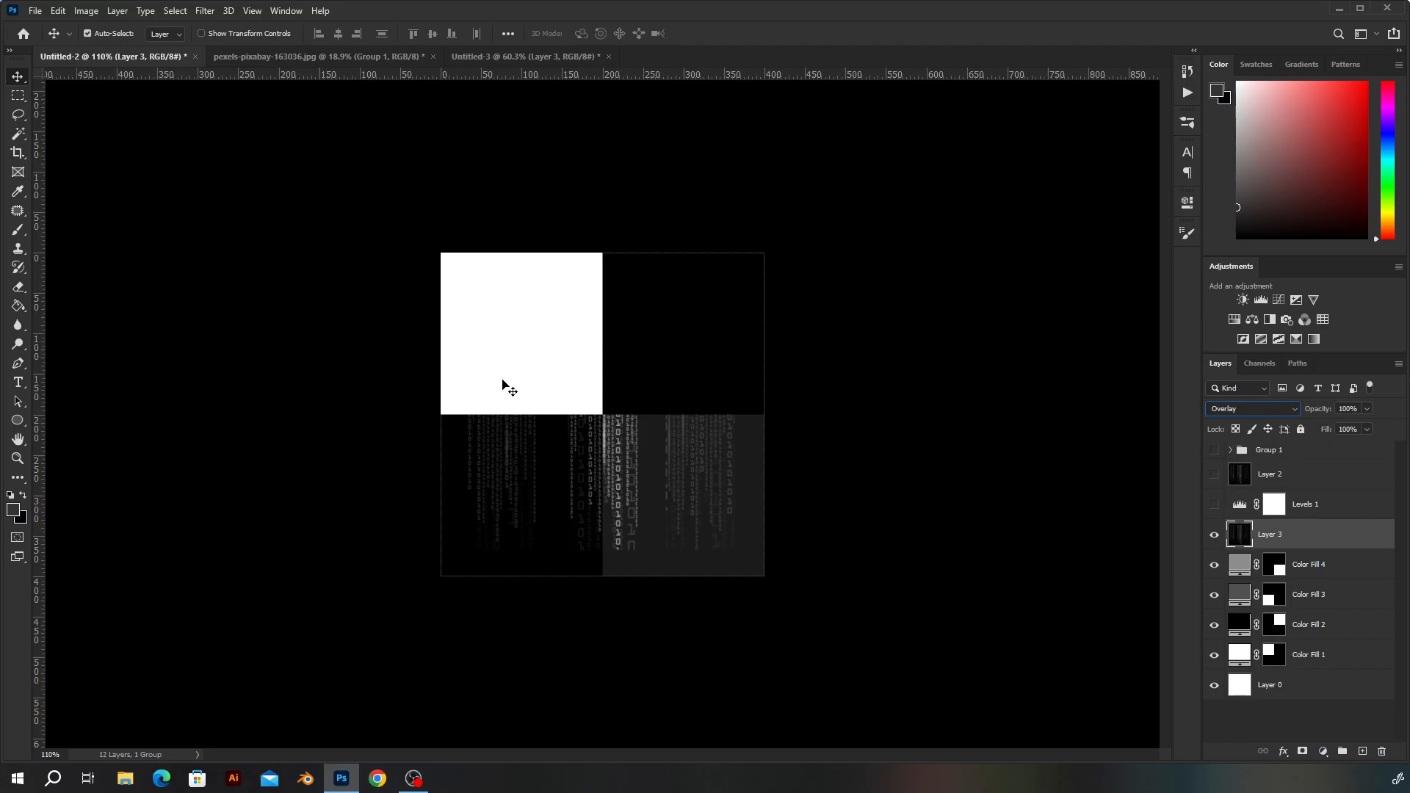
key(Down)
key(Down)
key(Down)
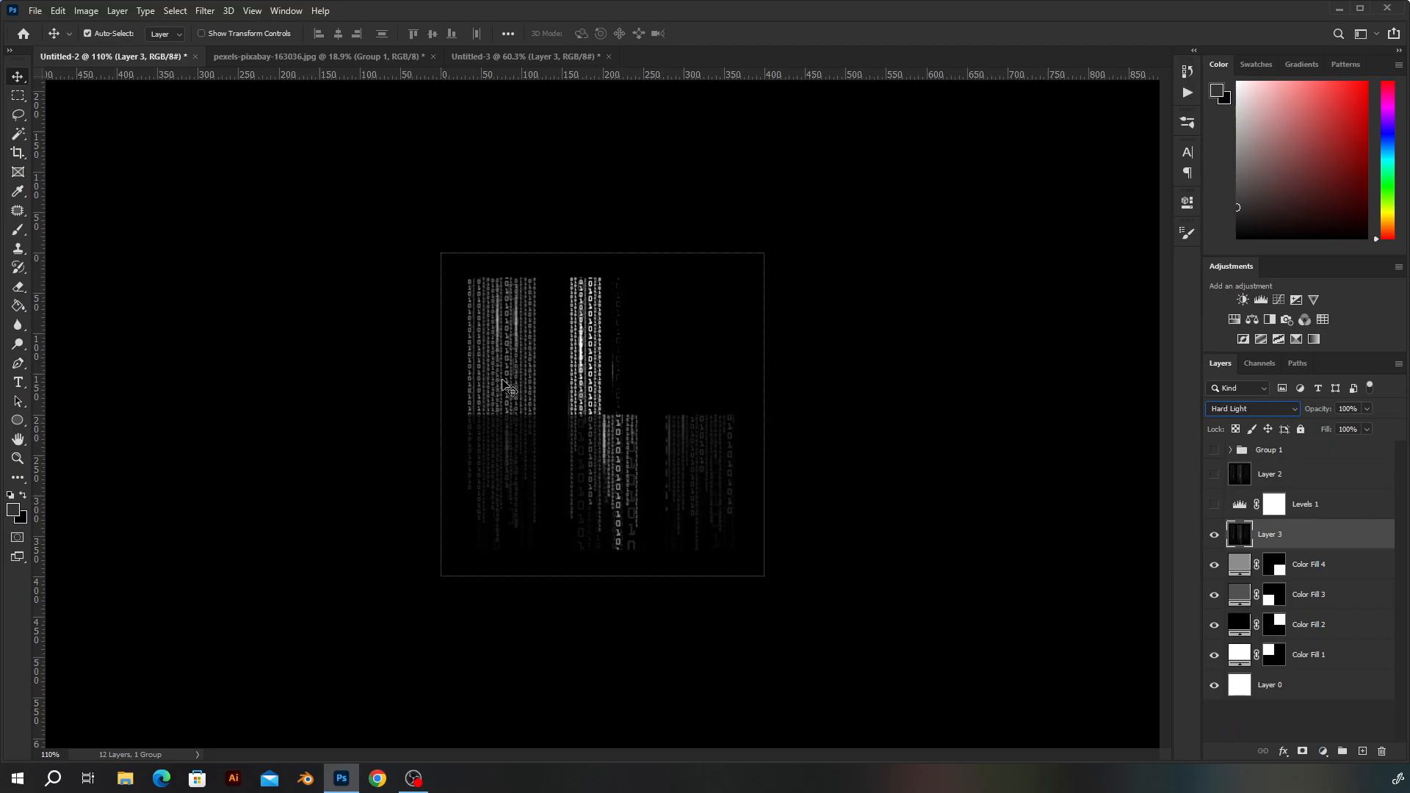
key(Down)
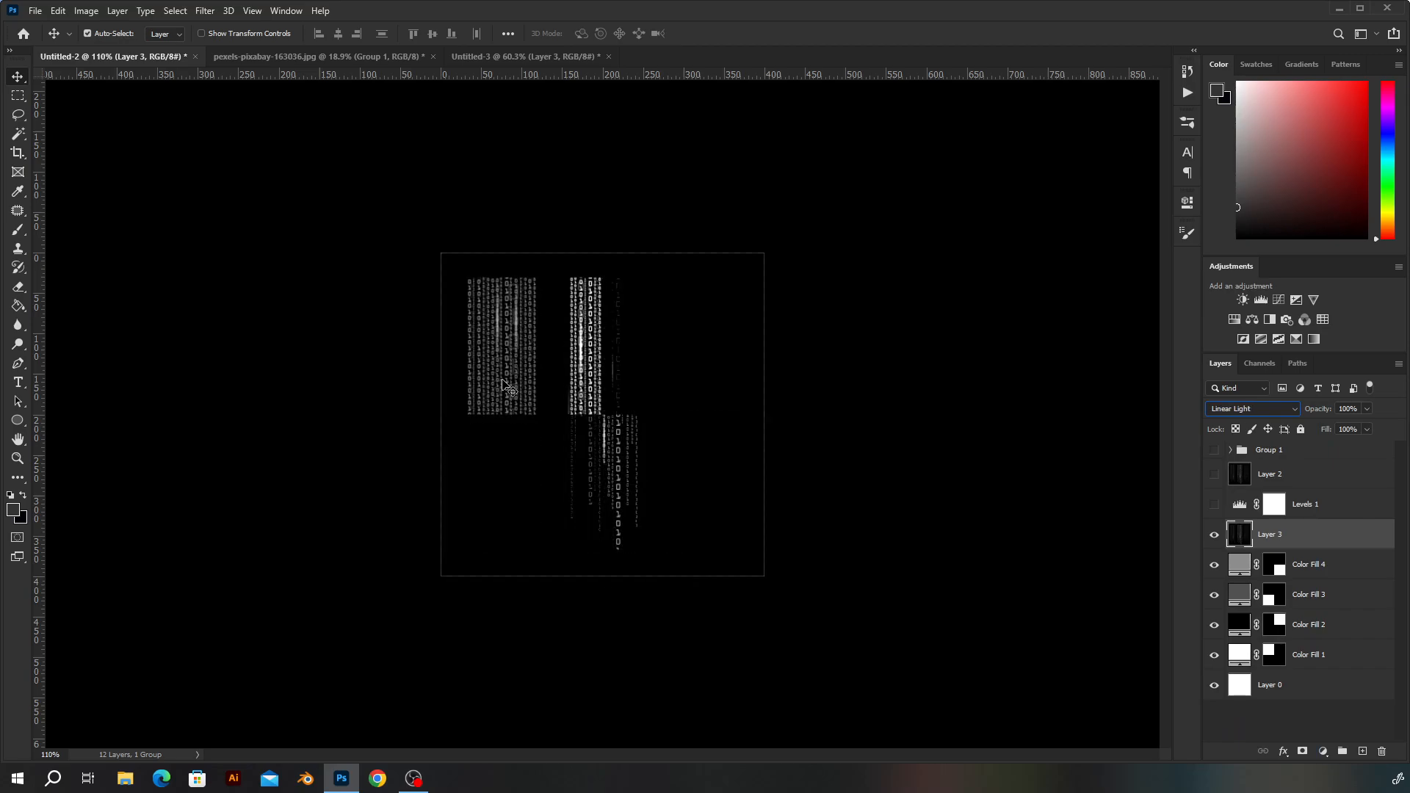
key(Down)
key(Down)
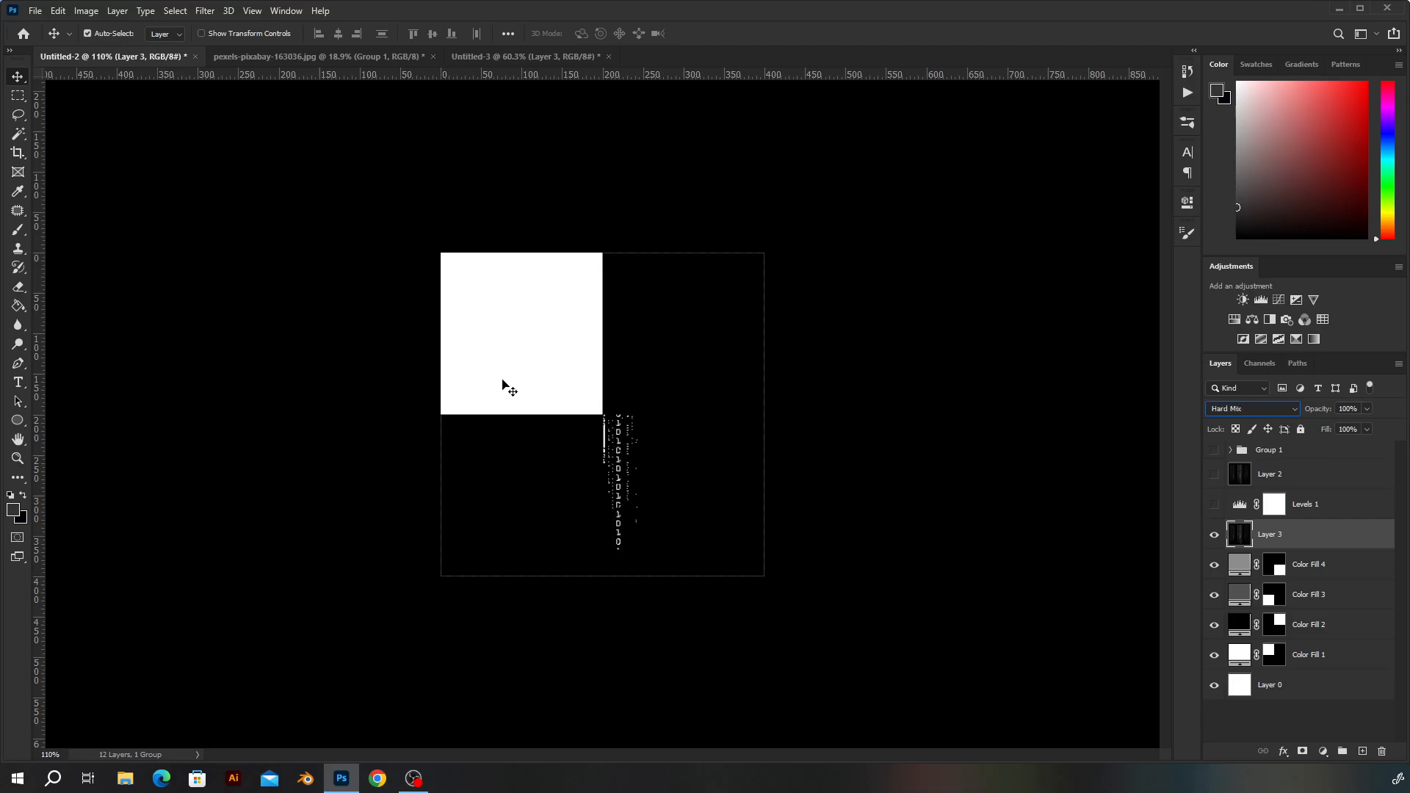
Step: Preview other blend modes such as Overlay and Lighten on Layer 3, keeping Hard Mix
click(1259, 409)
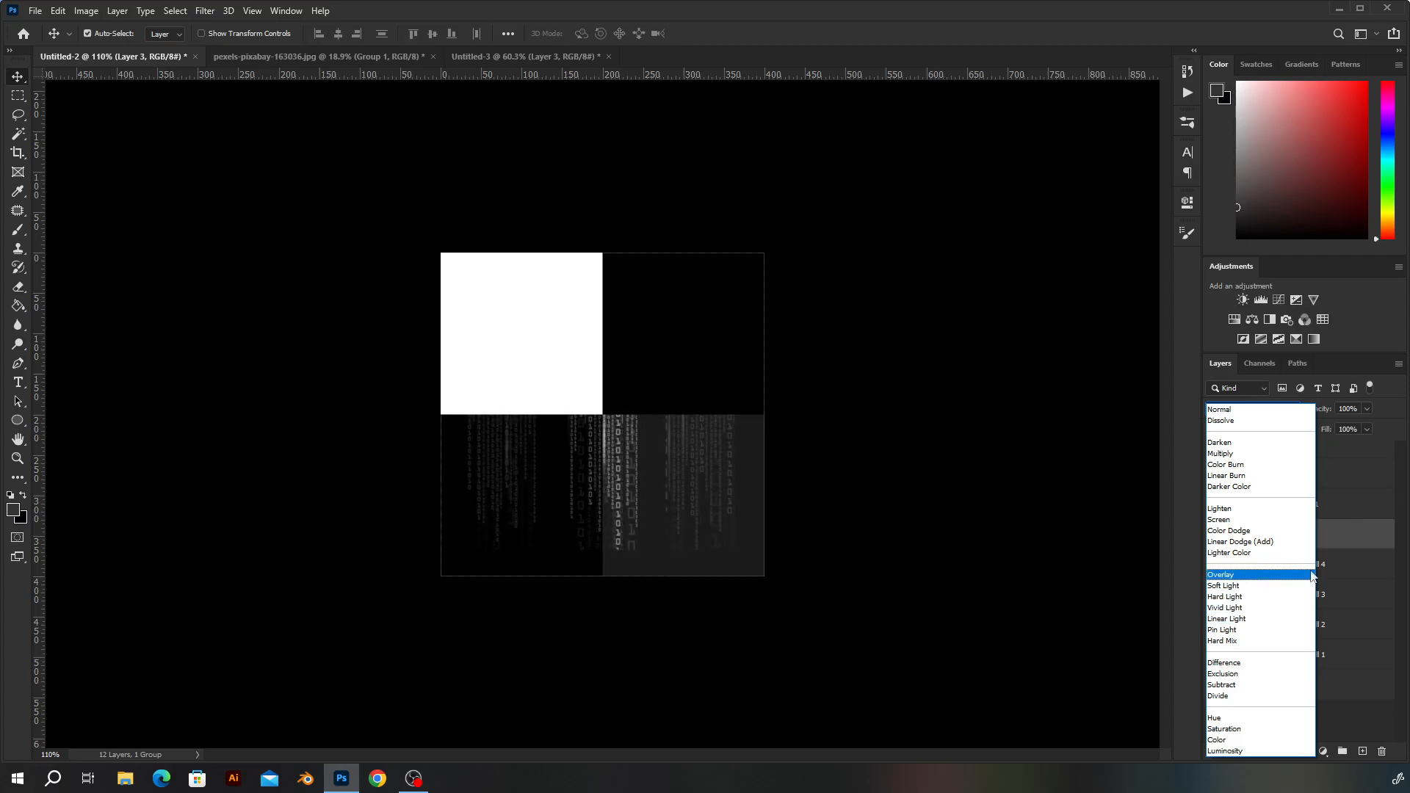
click(1246, 646)
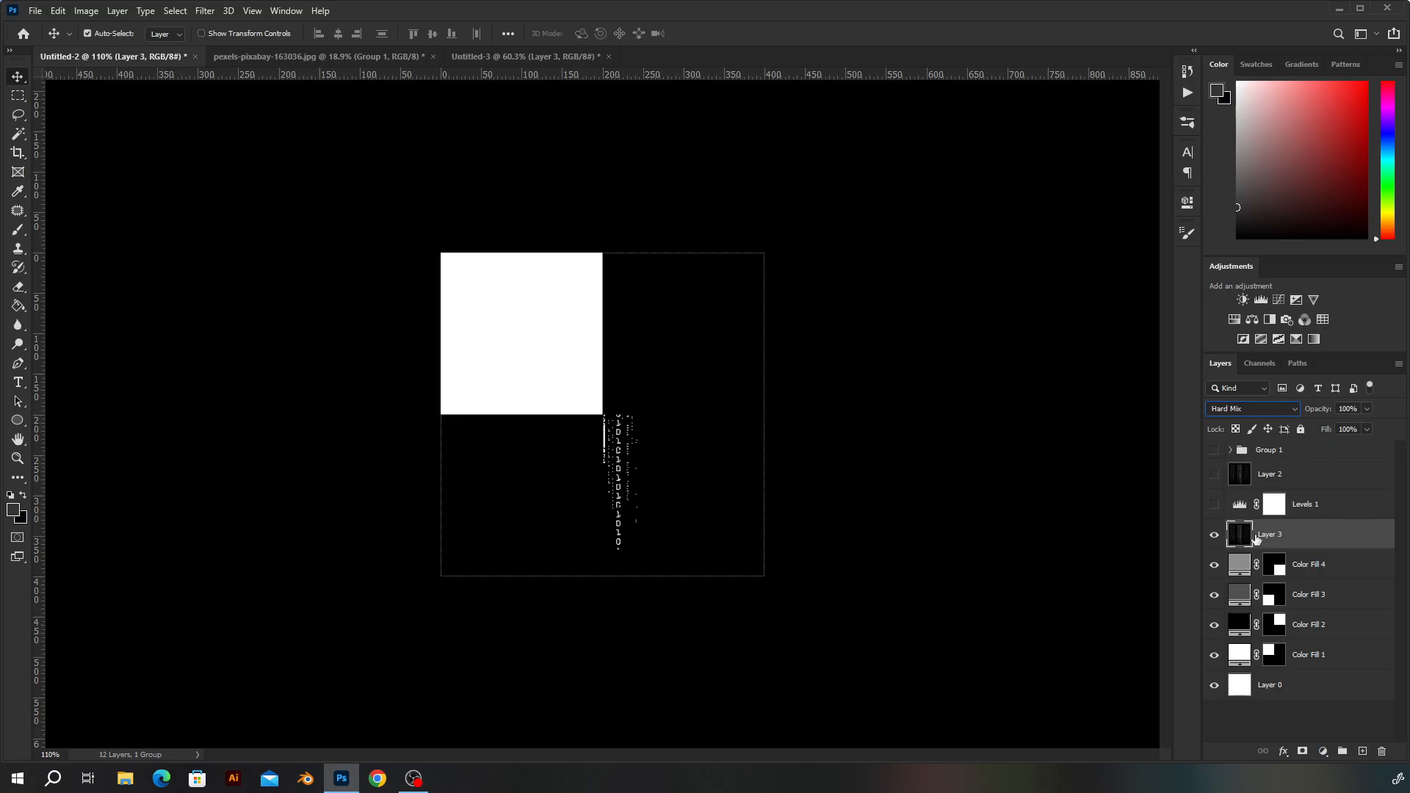
scroll(712, 397, up, 5)
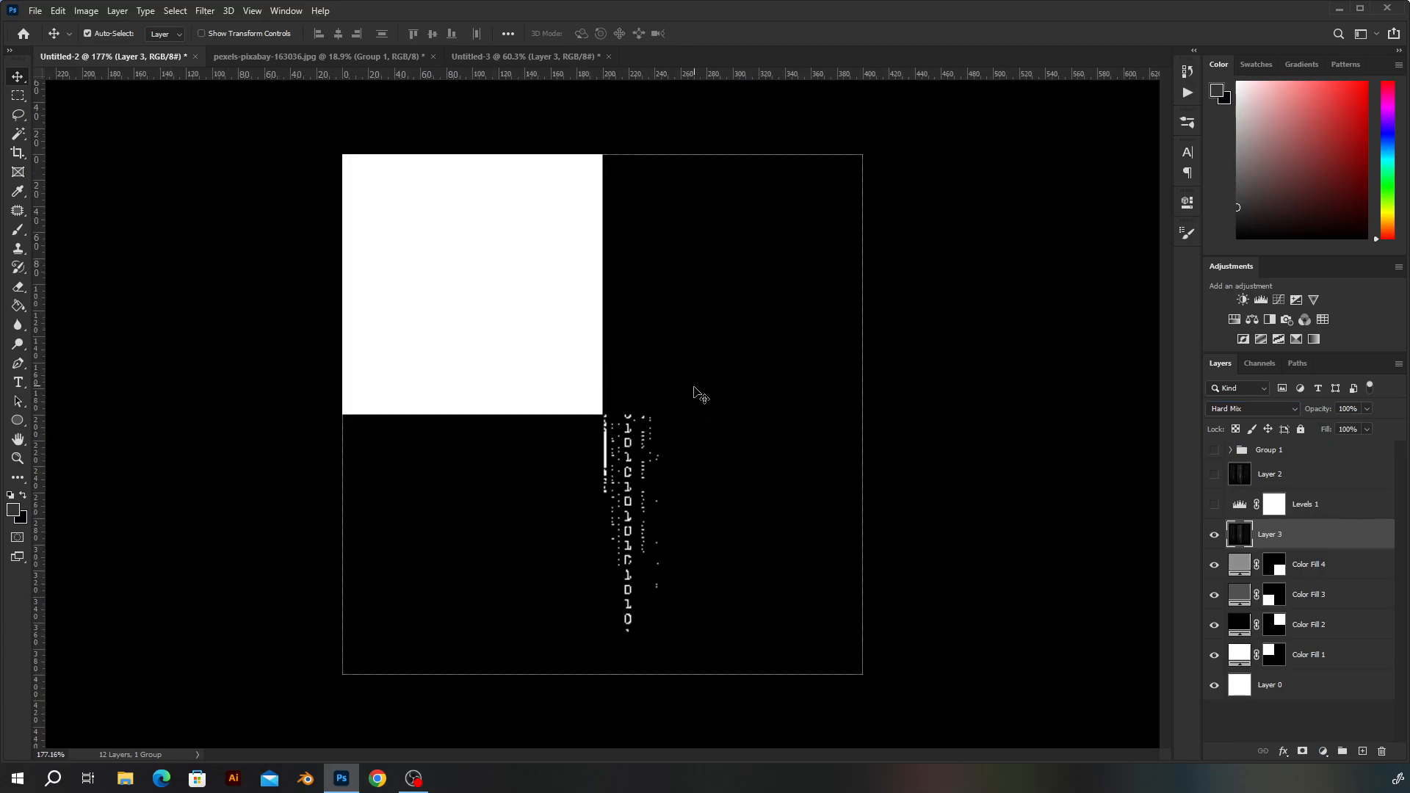
scroll(697, 463, down, 2)
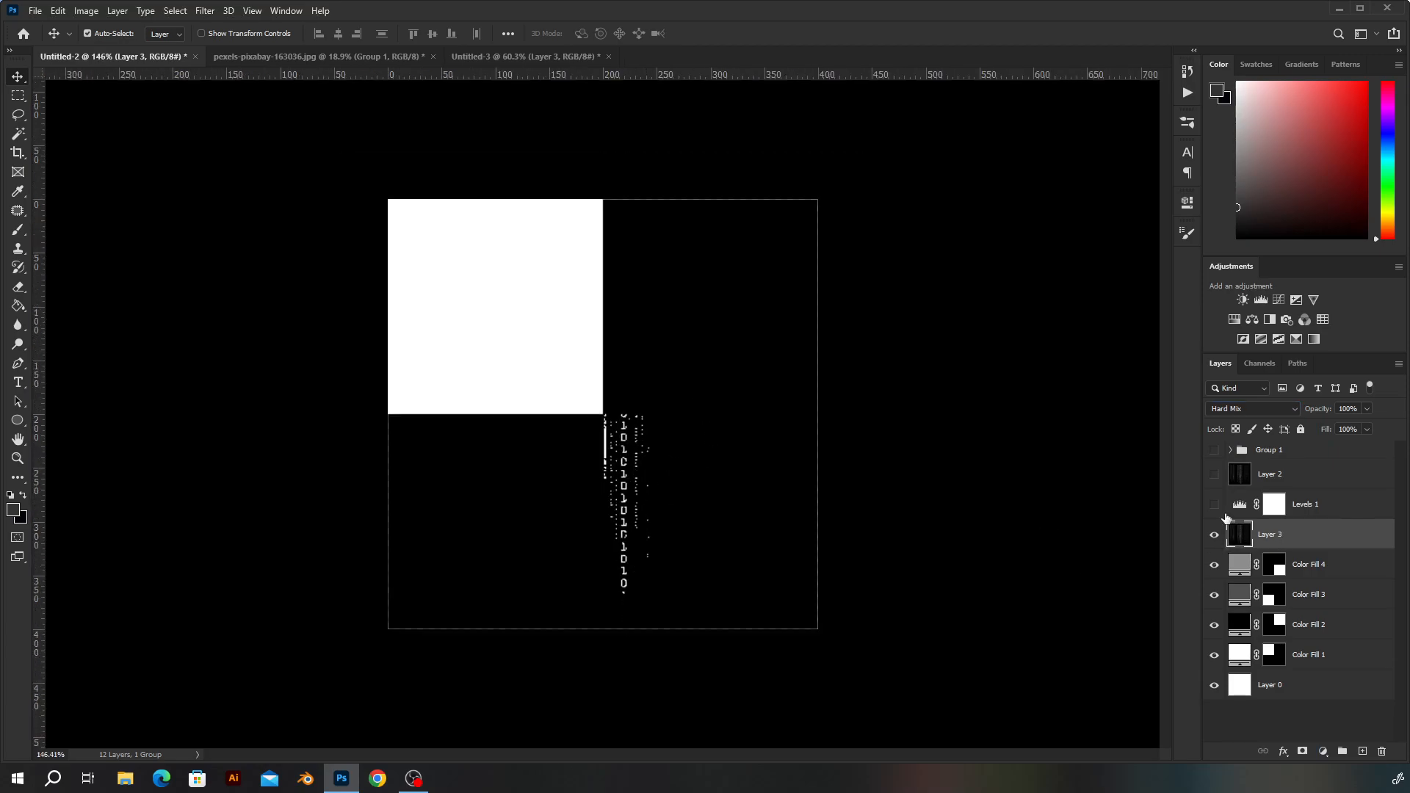
click(1226, 412)
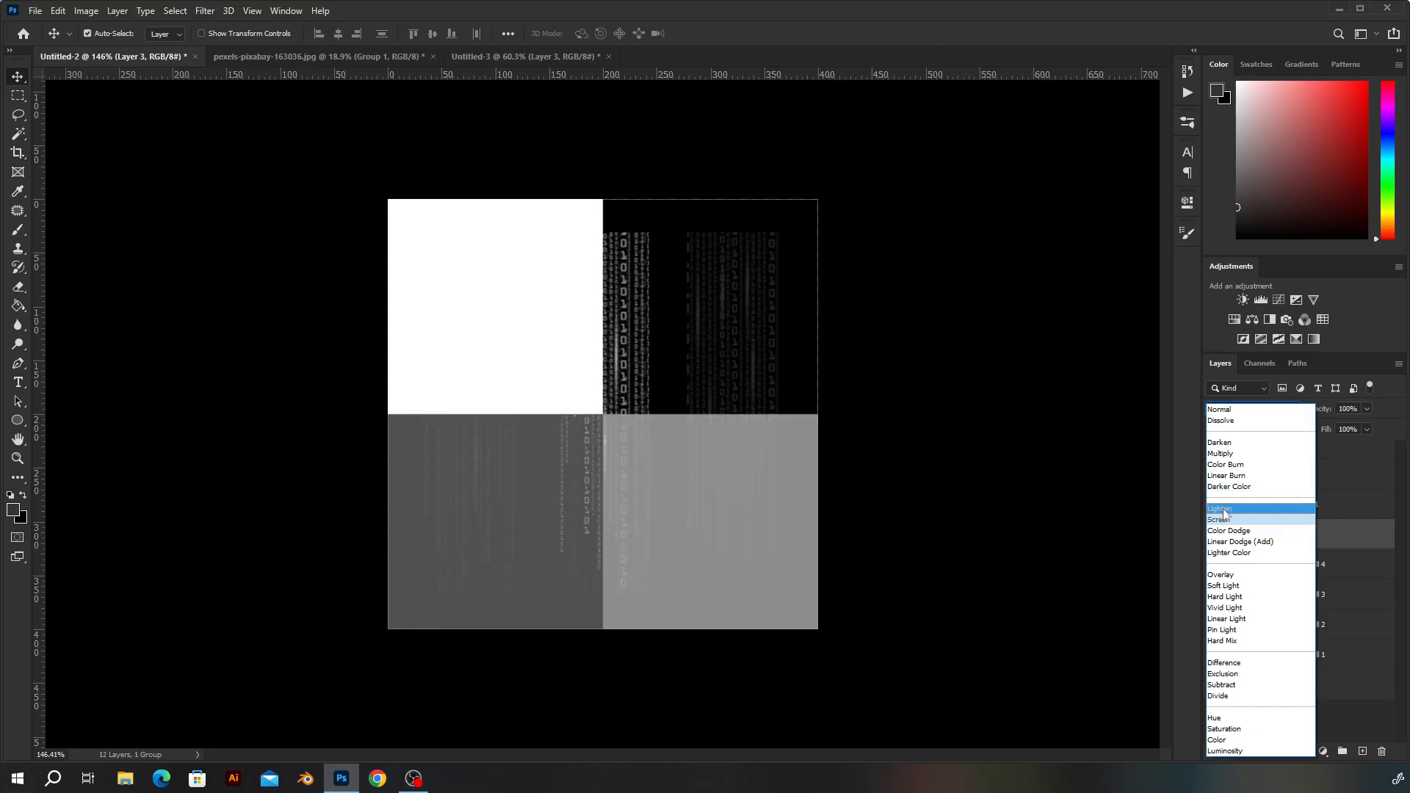
key(Up)
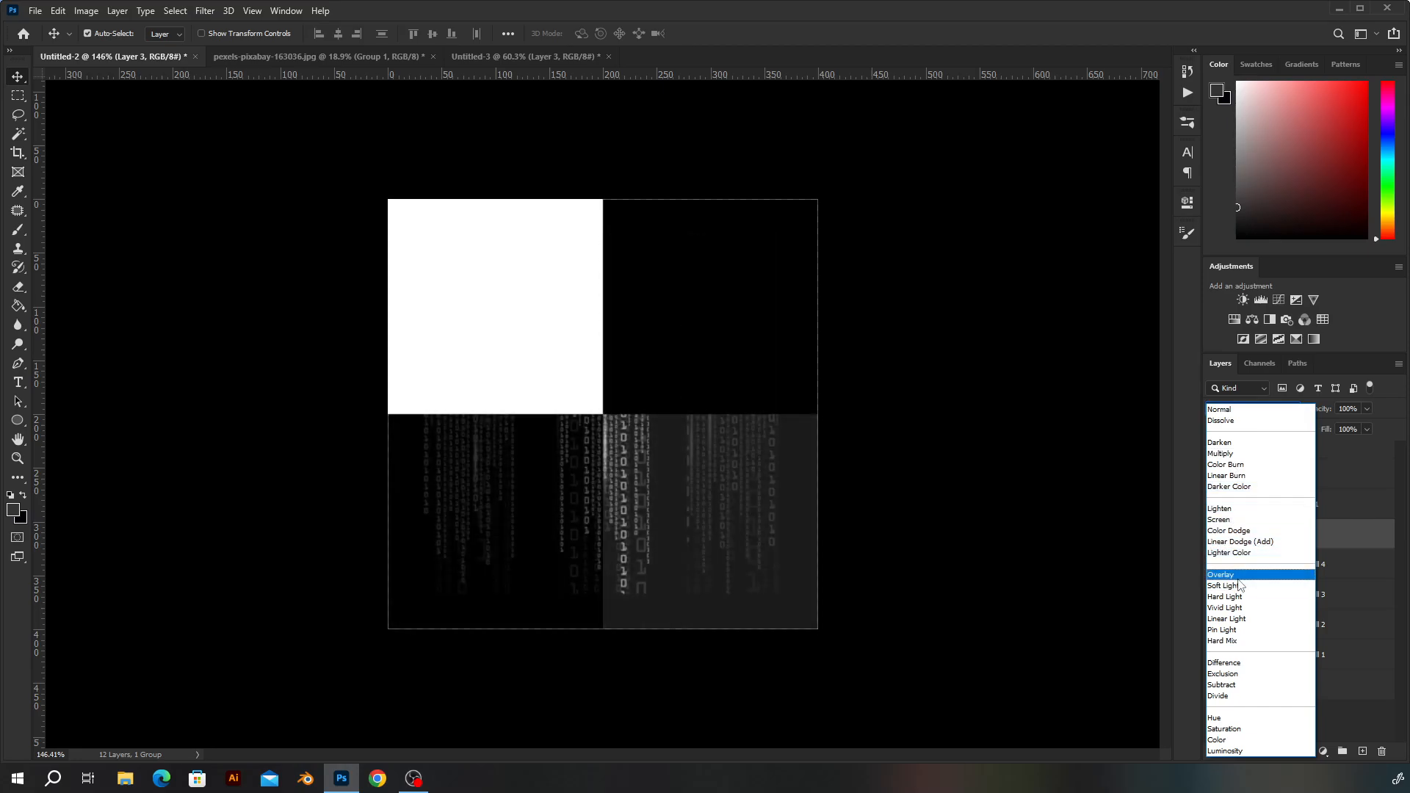
click(1386, 532)
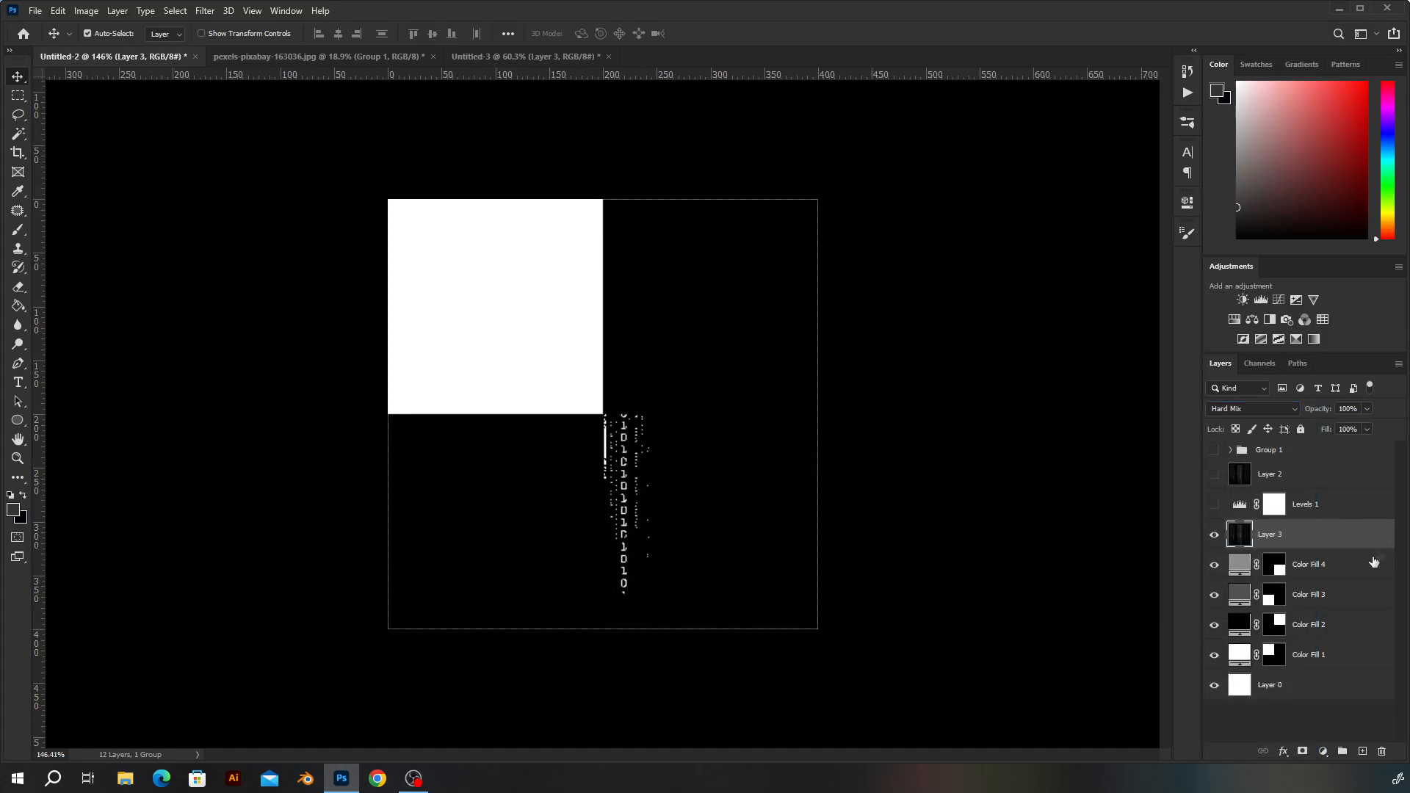
Step: Delete the old Levels 1 adjustment and add a new Levels adjustment between Layer 3 and Color Fill 4
drag(1320, 509, 1312, 553)
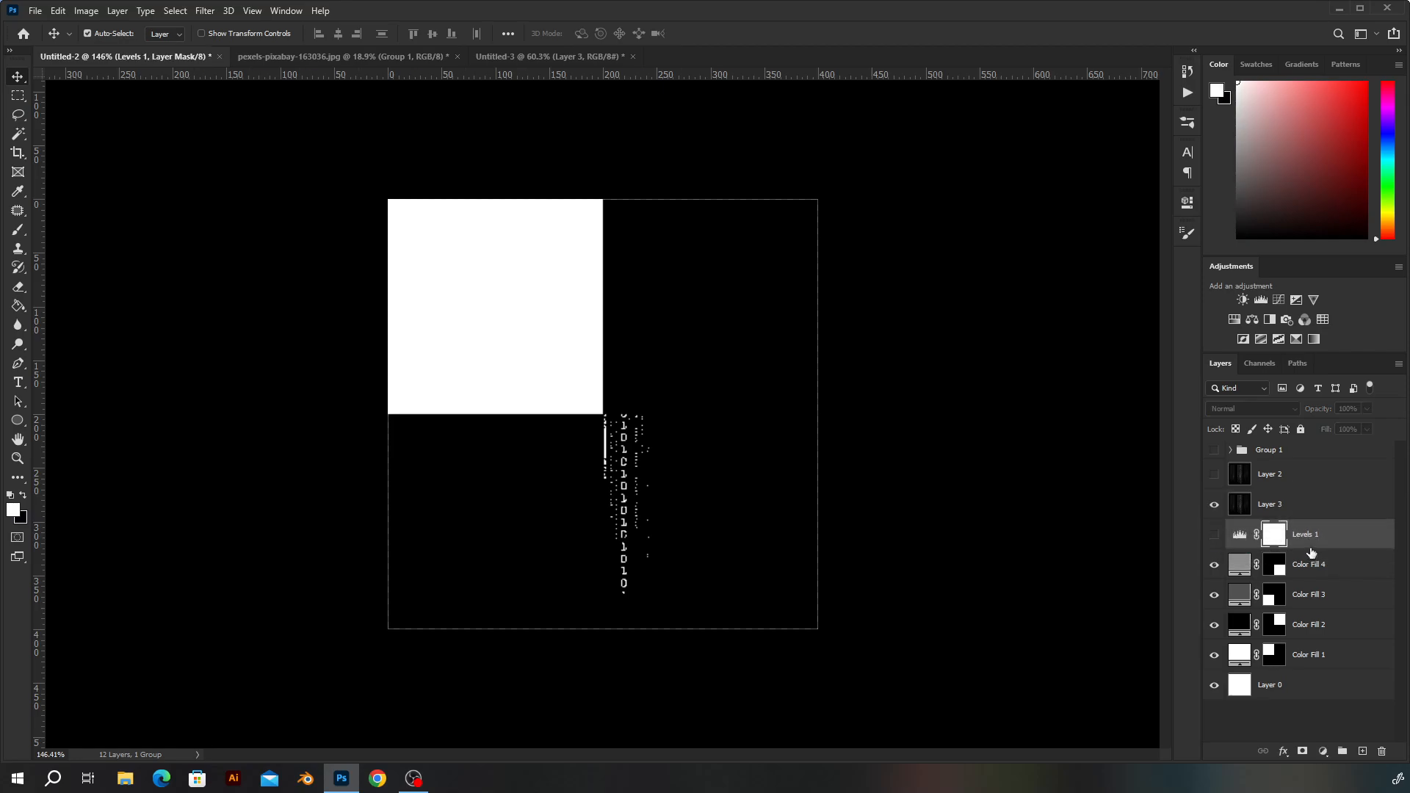
key(Delete)
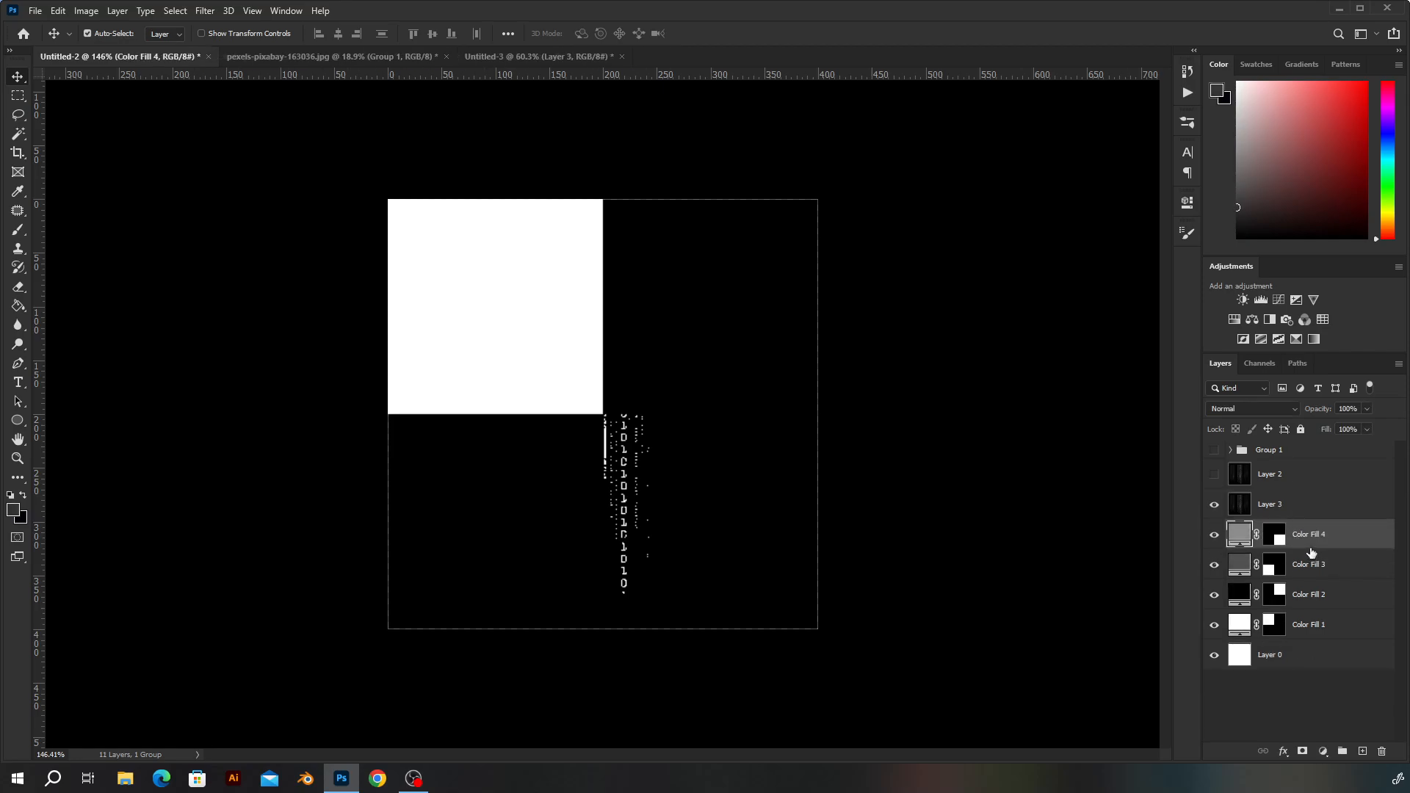
click(1257, 303)
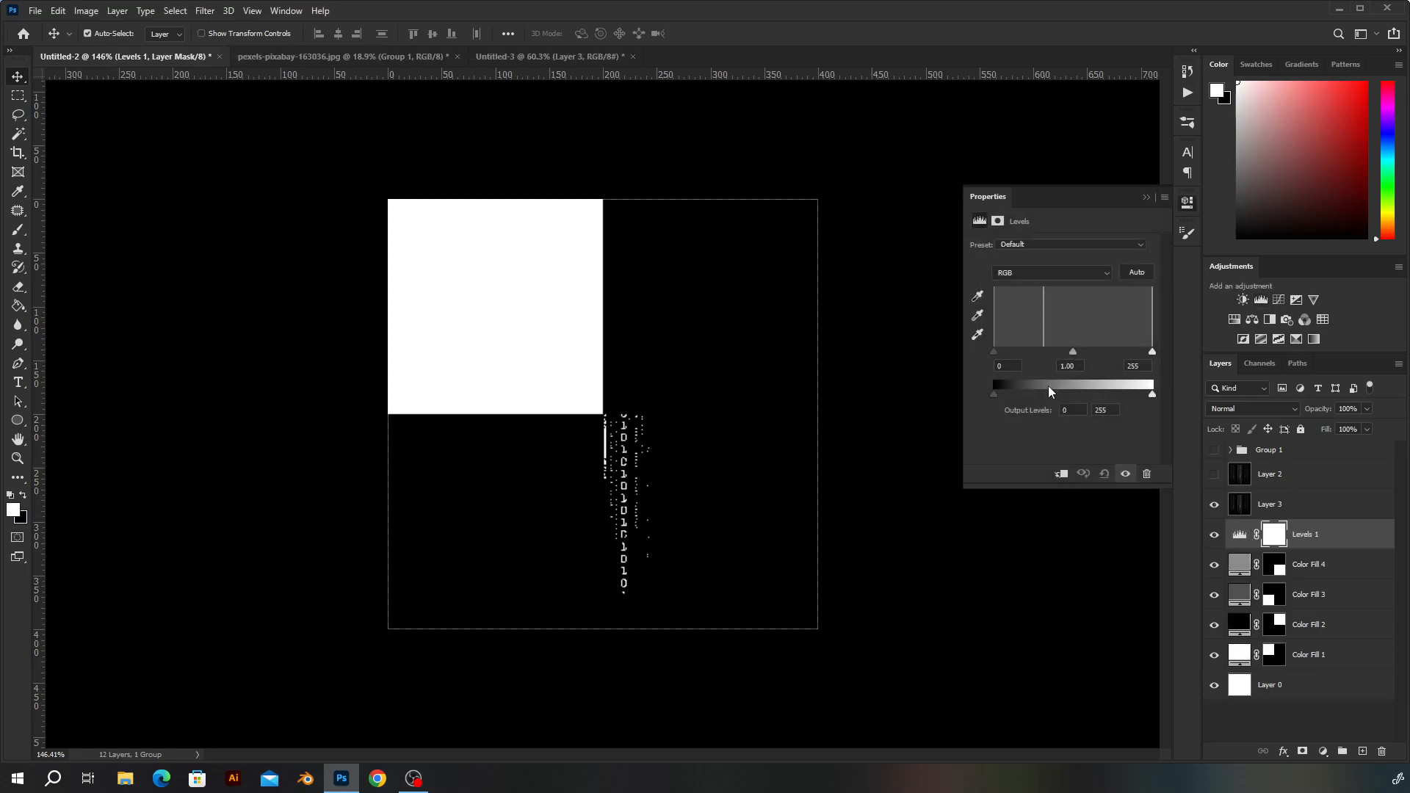
Step: Try Levels midtones at 9.99, black input and output levels, and output white at 44, then restore the default levels
drag(1073, 358, 994, 358)
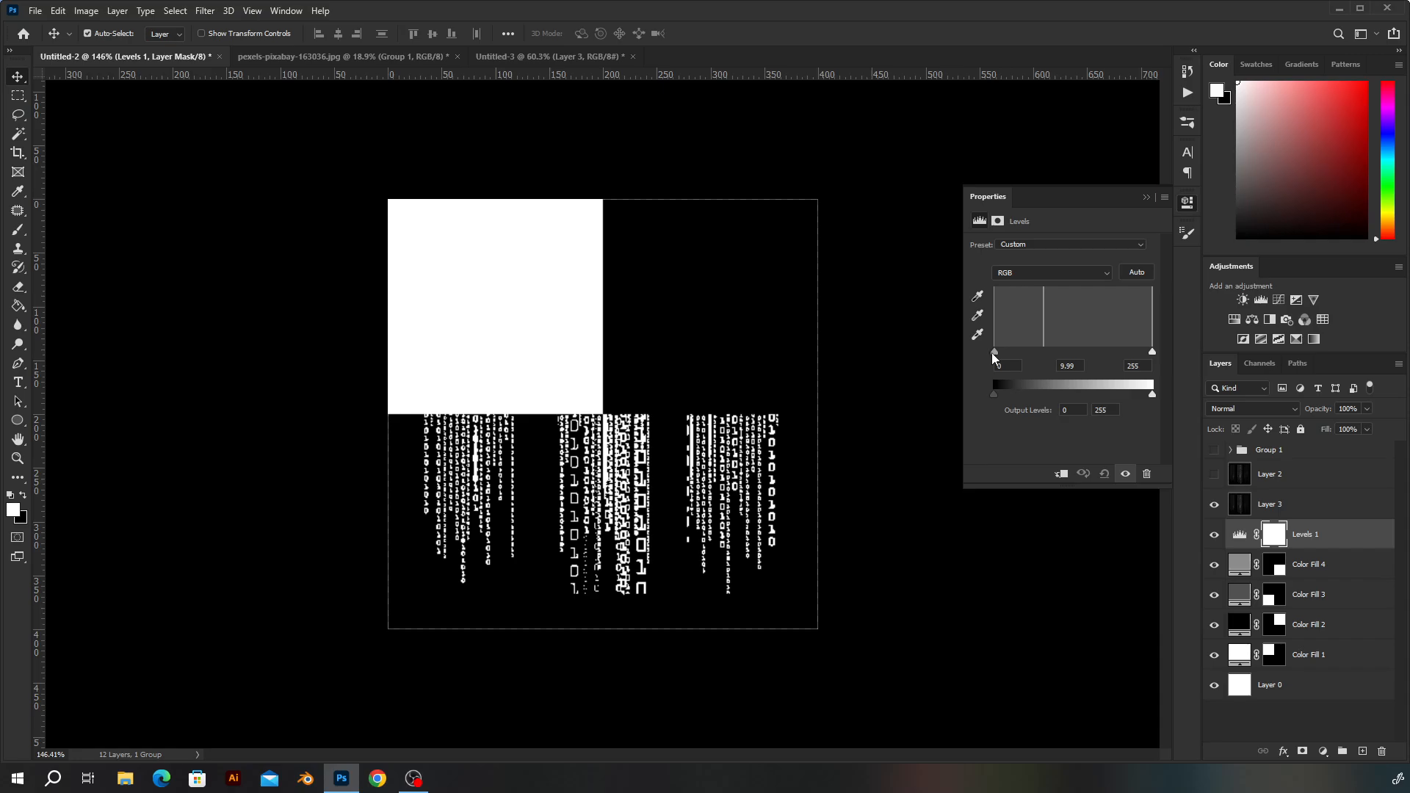
drag(995, 355, 1071, 355)
drag(995, 393, 1032, 398)
key(ctrl+z)
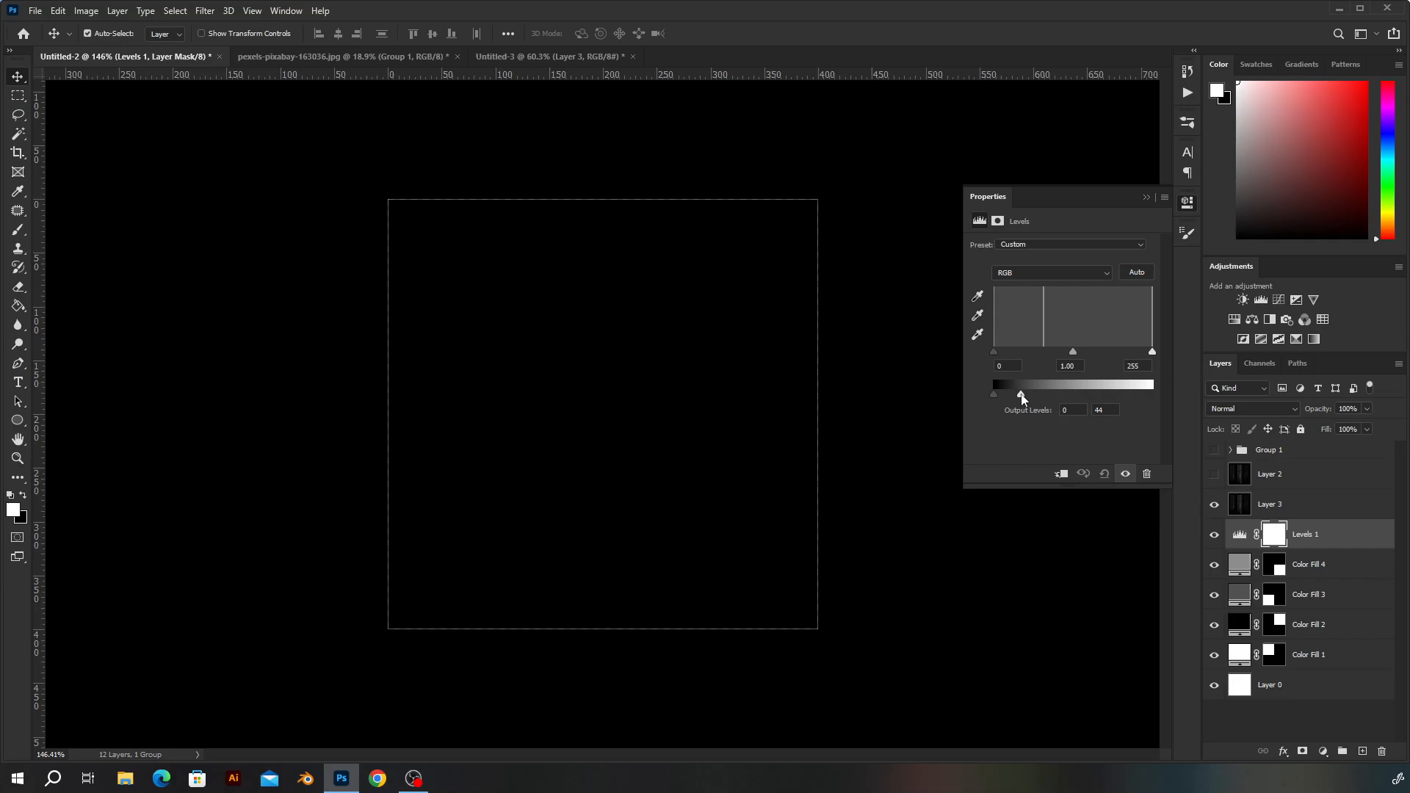
drag(1071, 395, 1236, 399)
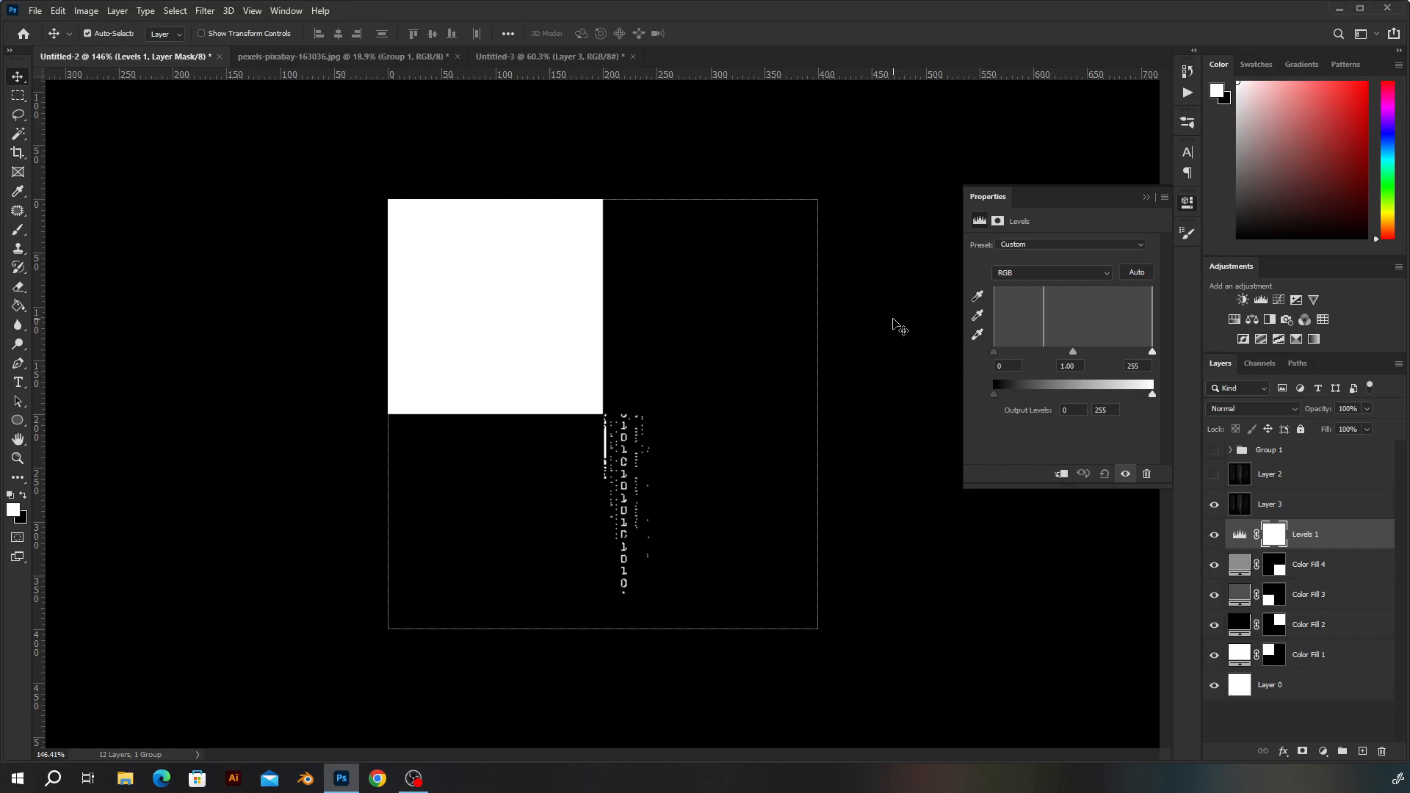
Step: Preview blend modes on the Levels adjustment, keep Normal, and switch to the pexels-pixabay-163036.jpg document
click(1273, 409)
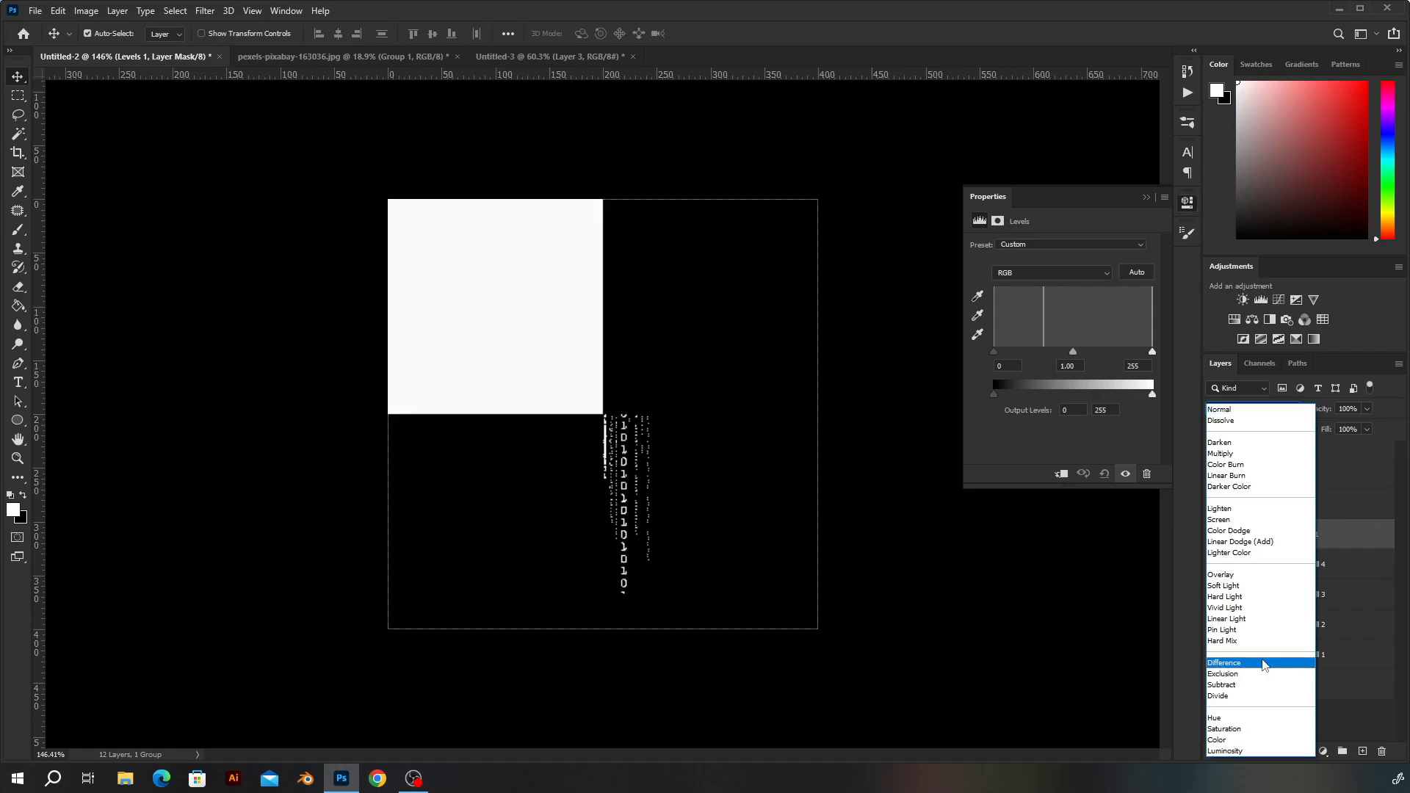
click(1341, 540)
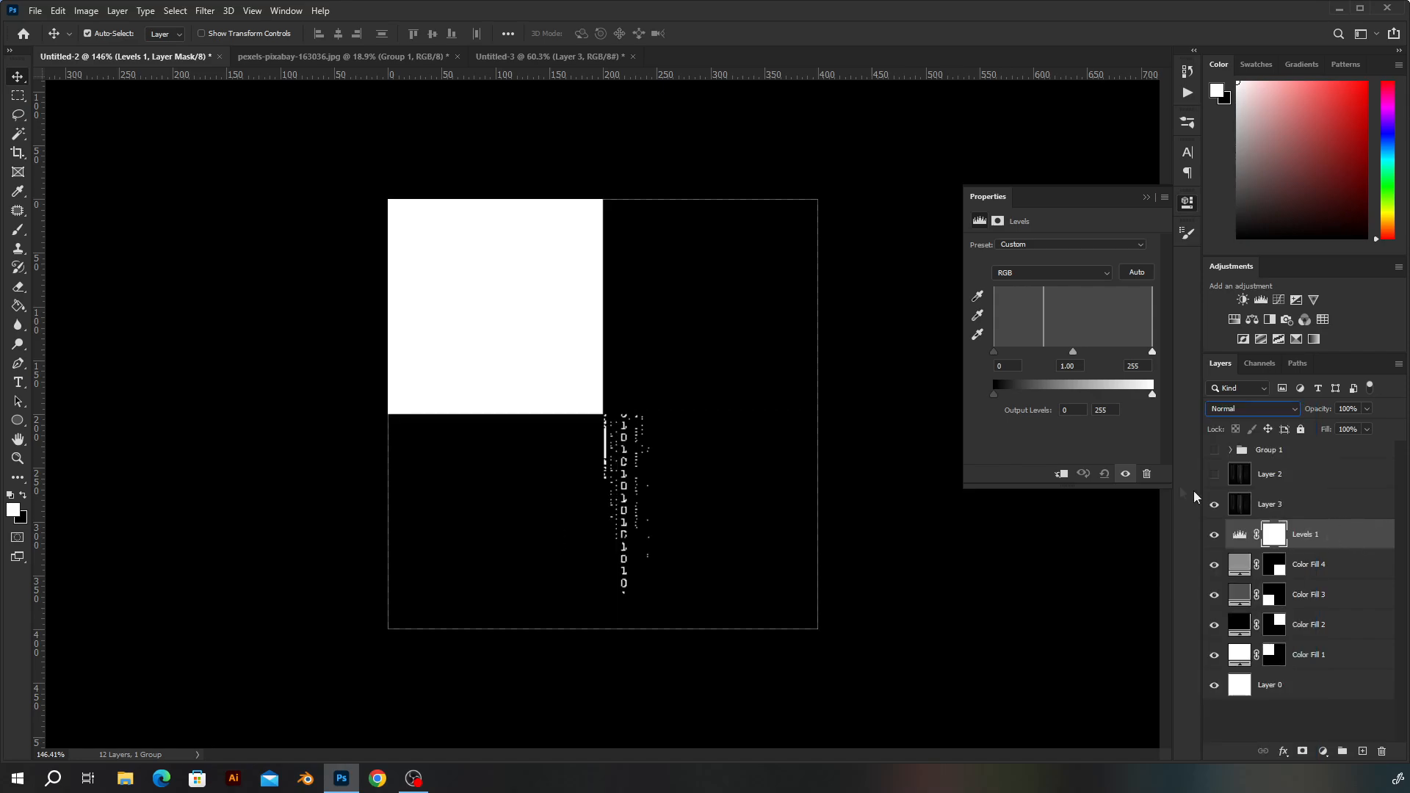
click(323, 56)
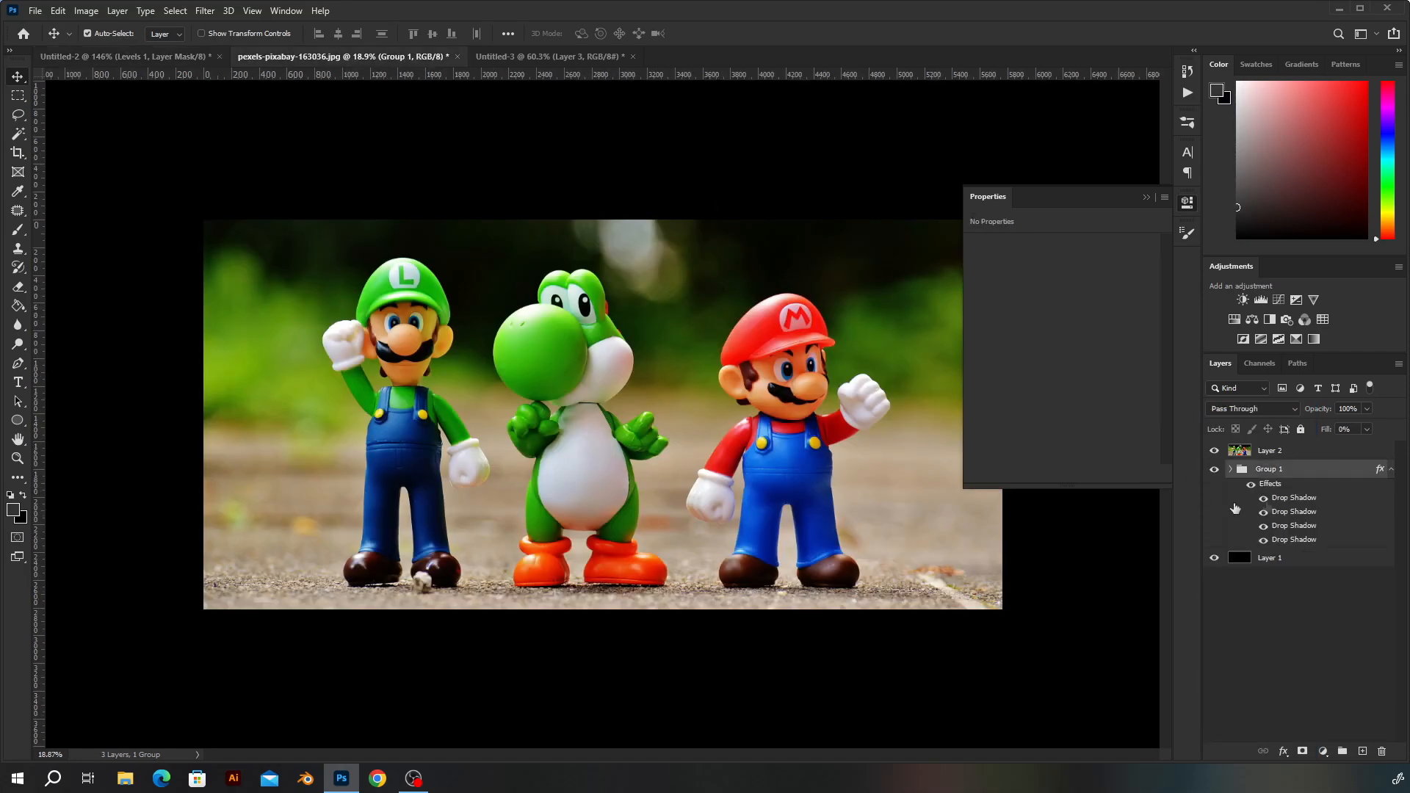
Step: Delete Group 1 from the photo document, show Layer 2, collapse the layer properties, fit the image in view and select Layer 2
click(1214, 451)
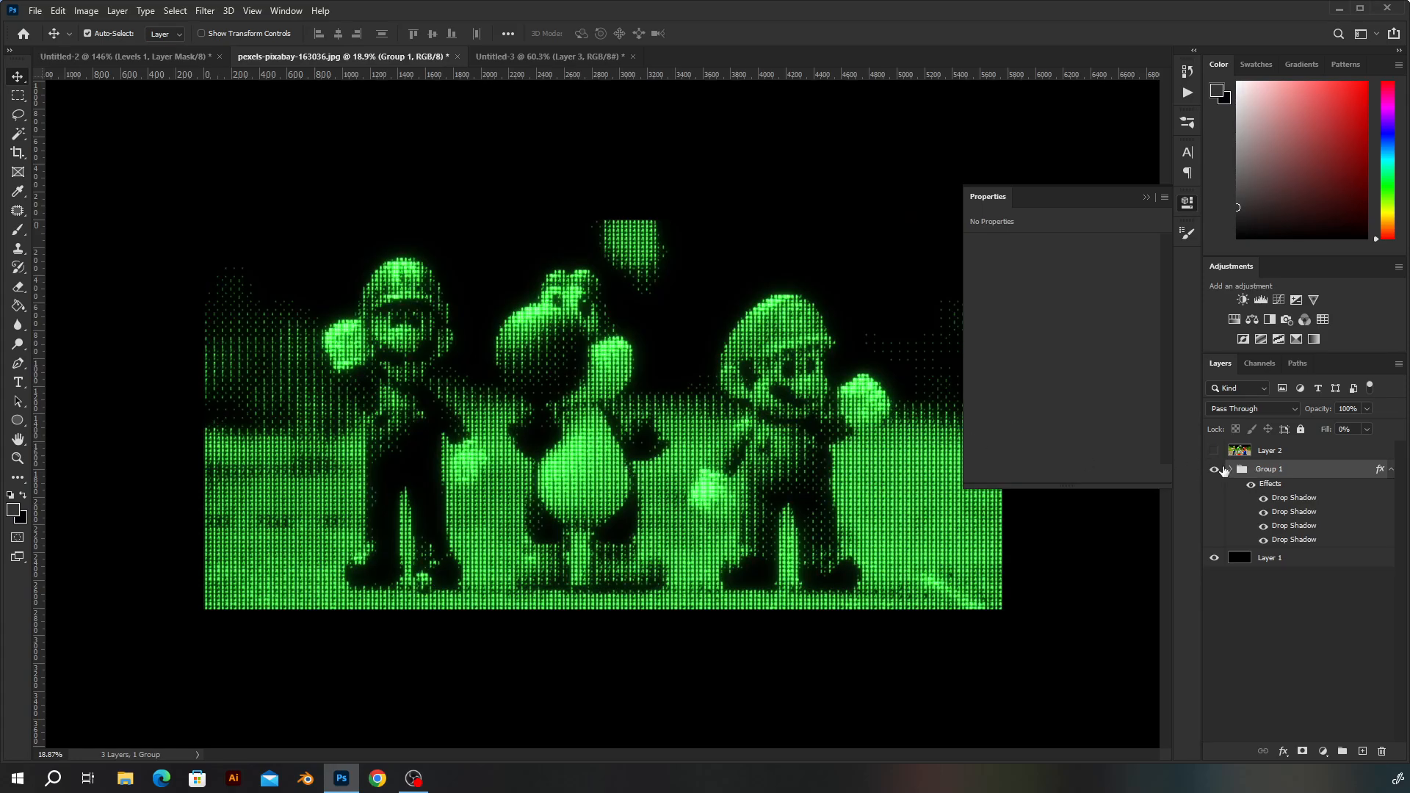
key(Delete)
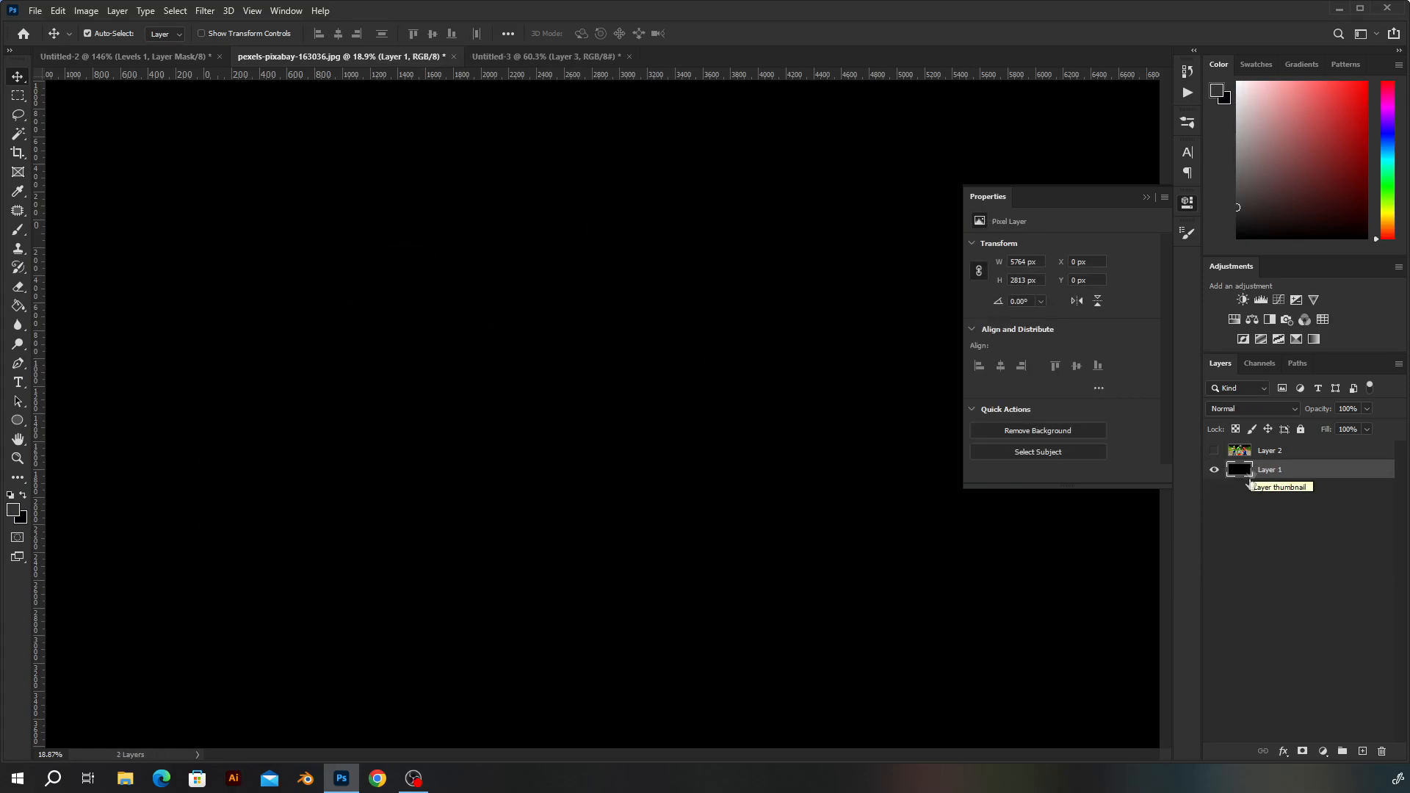
click(1213, 451)
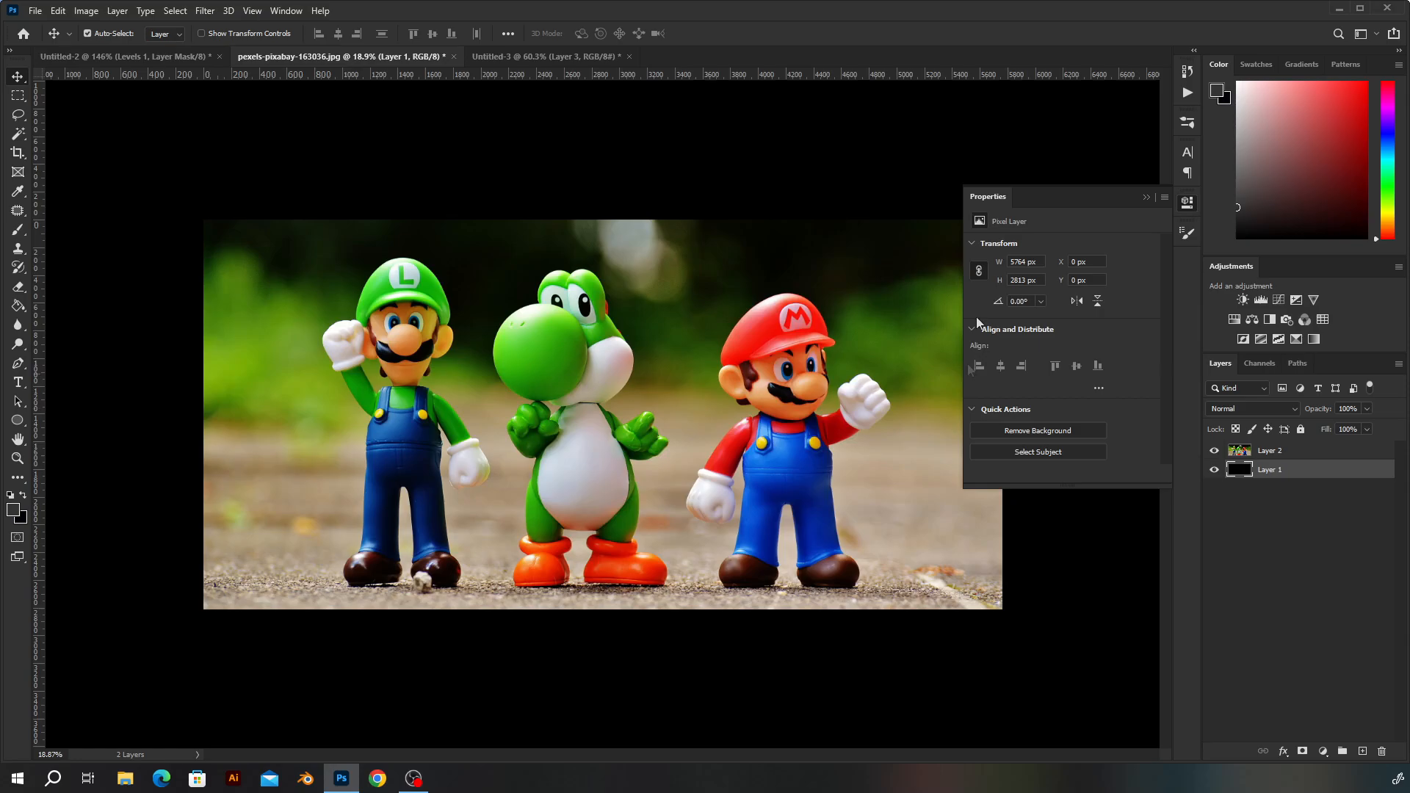
click(1146, 198)
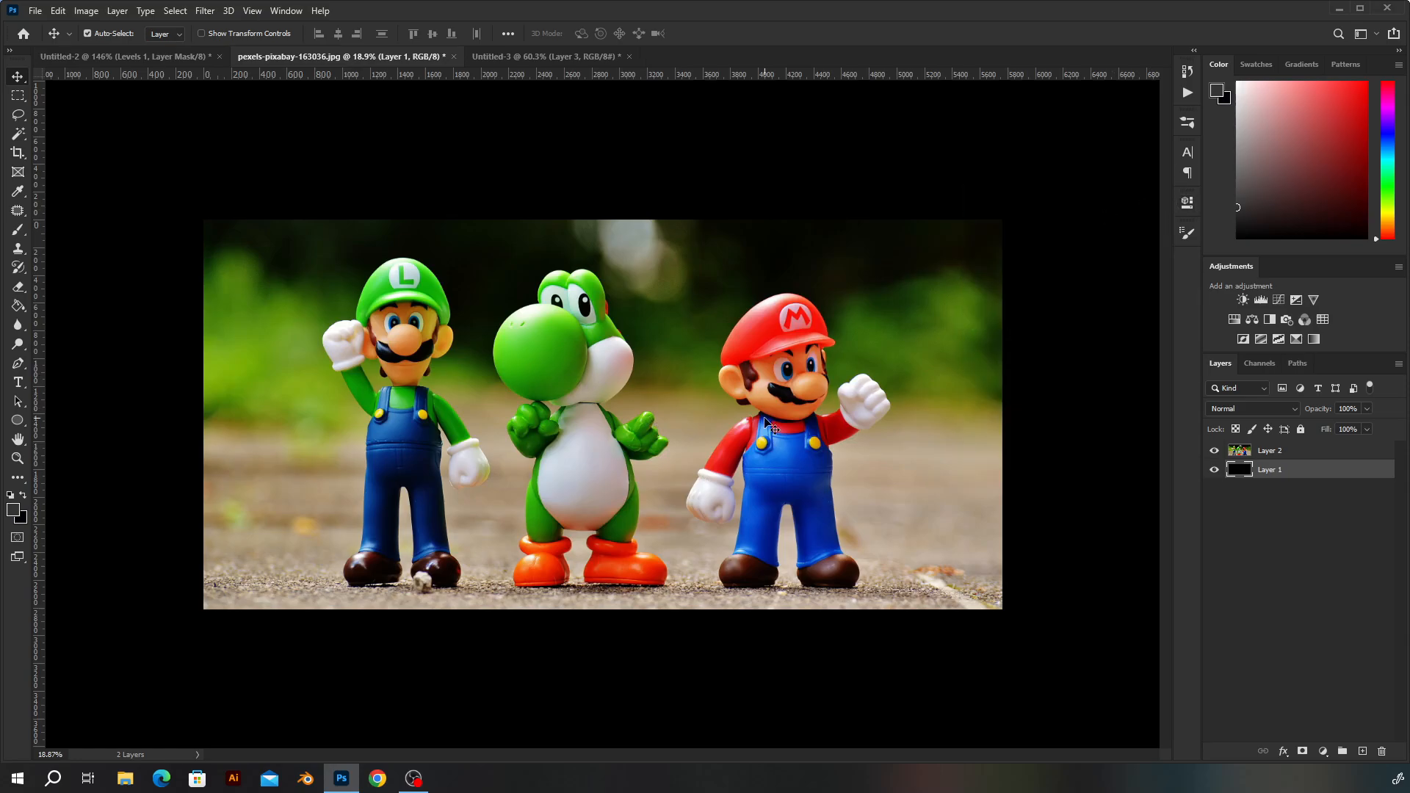
key(ctrl+0)
click(1288, 451)
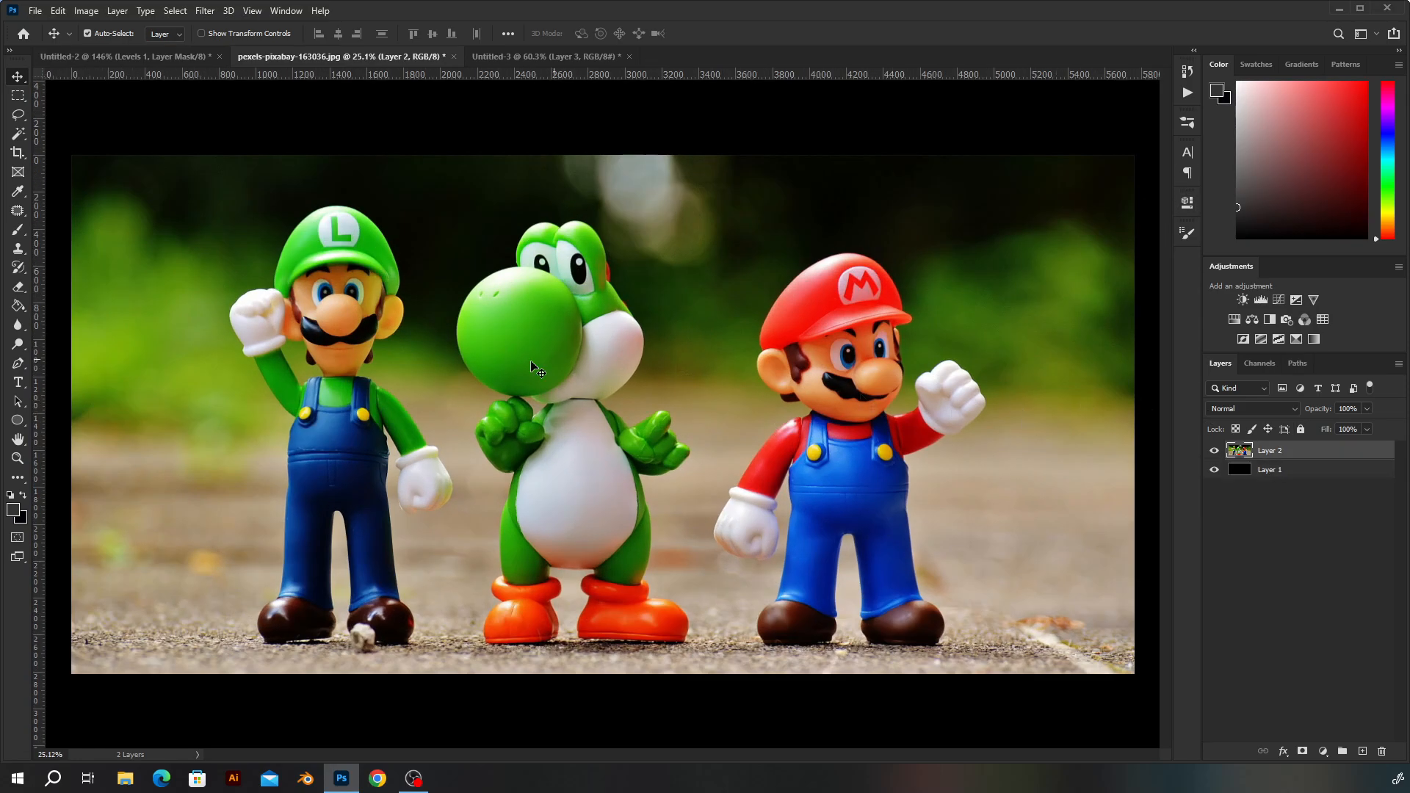
Step: Check the image size of the Untitled-3 binary code document without changing it, and return to the photo document
click(509, 56)
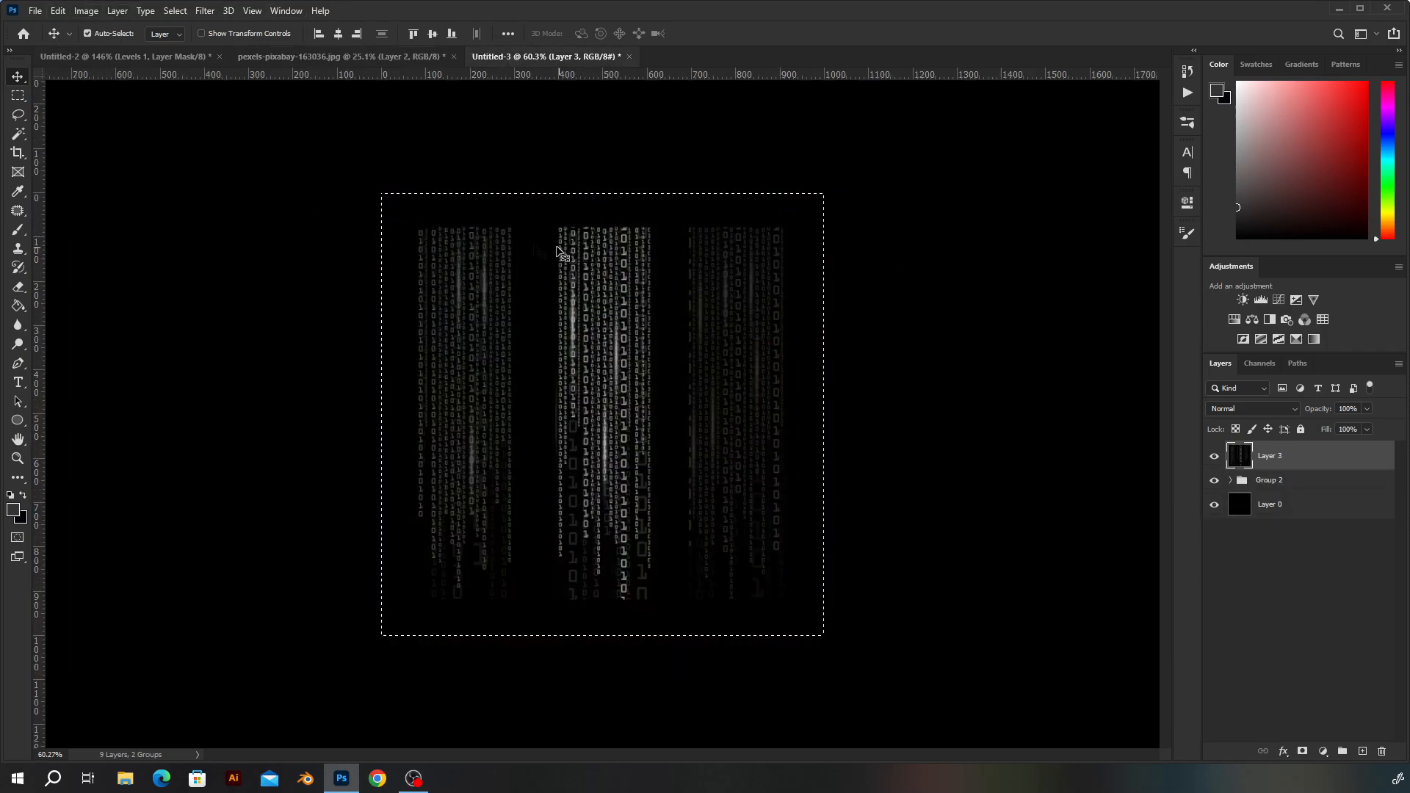
click(86, 11)
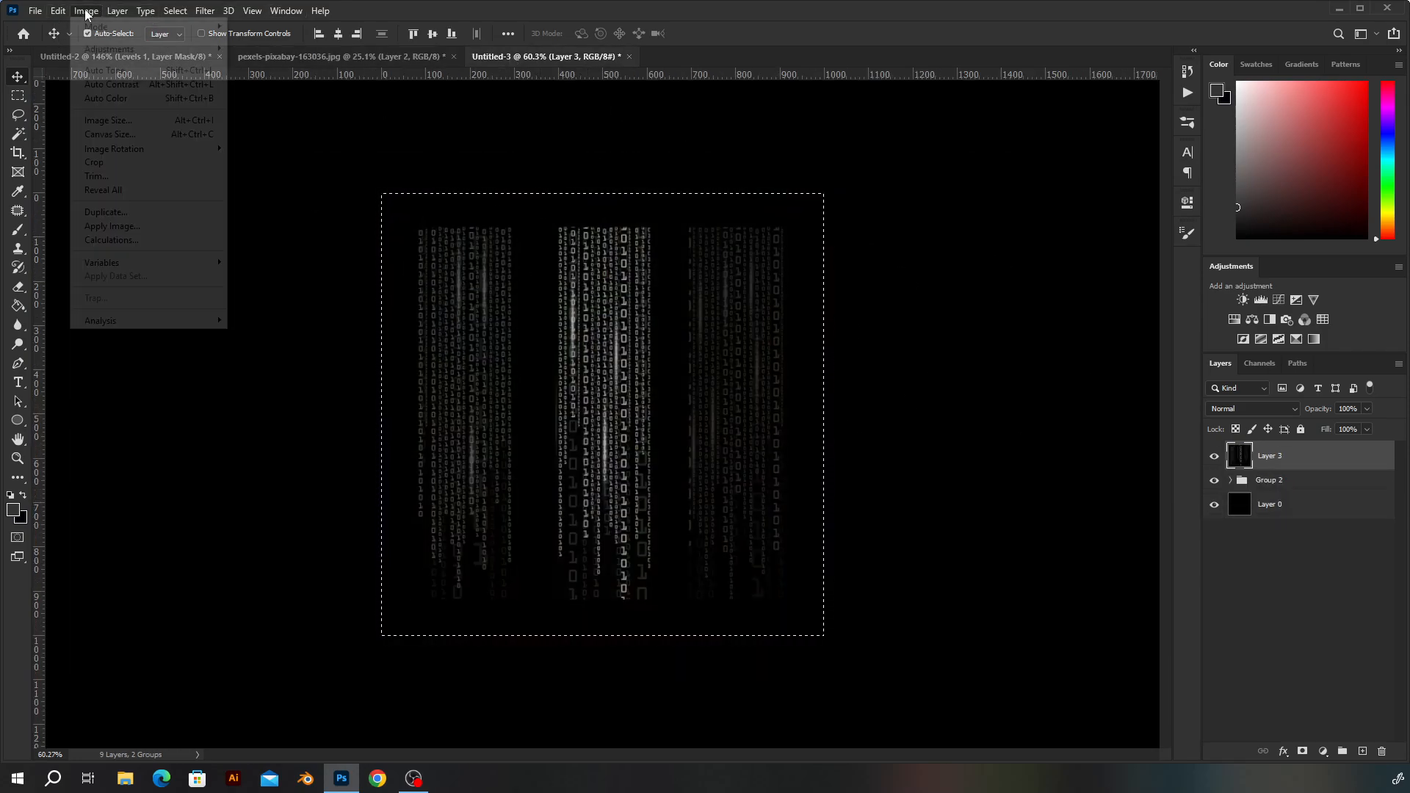
click(108, 121)
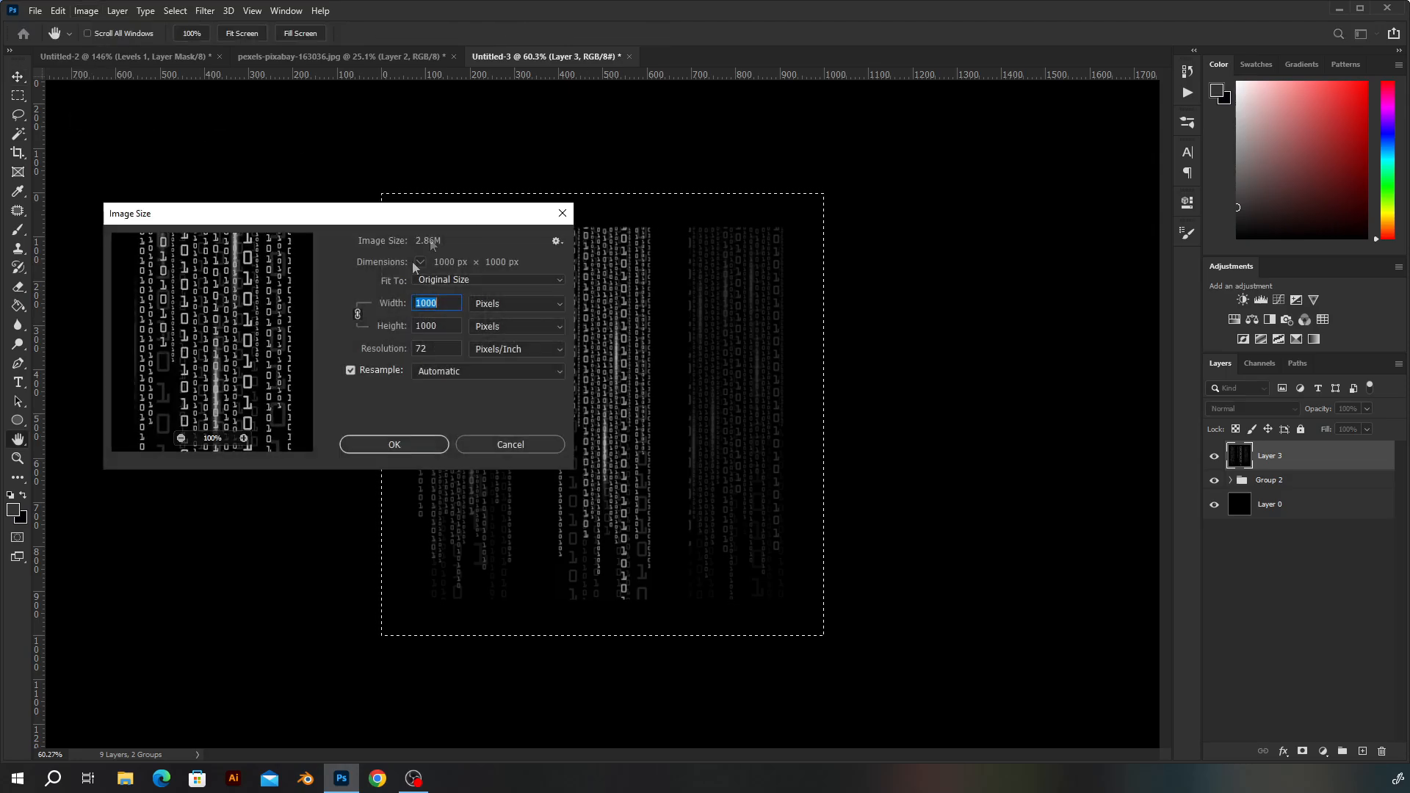
click(512, 445)
click(380, 58)
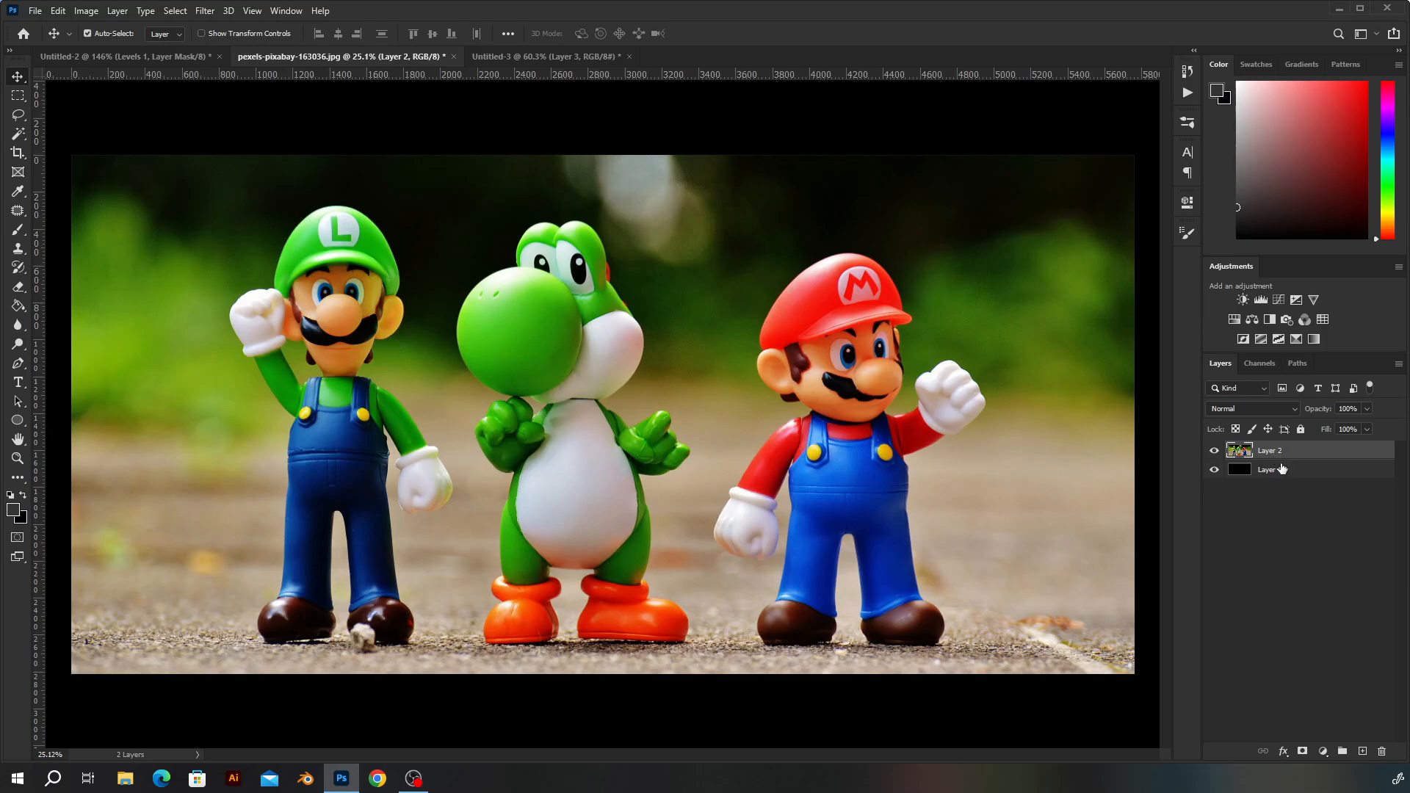
Step: Try fully desaturating Layer 2 directly with Hue/Saturation, and undo the change
key(i)
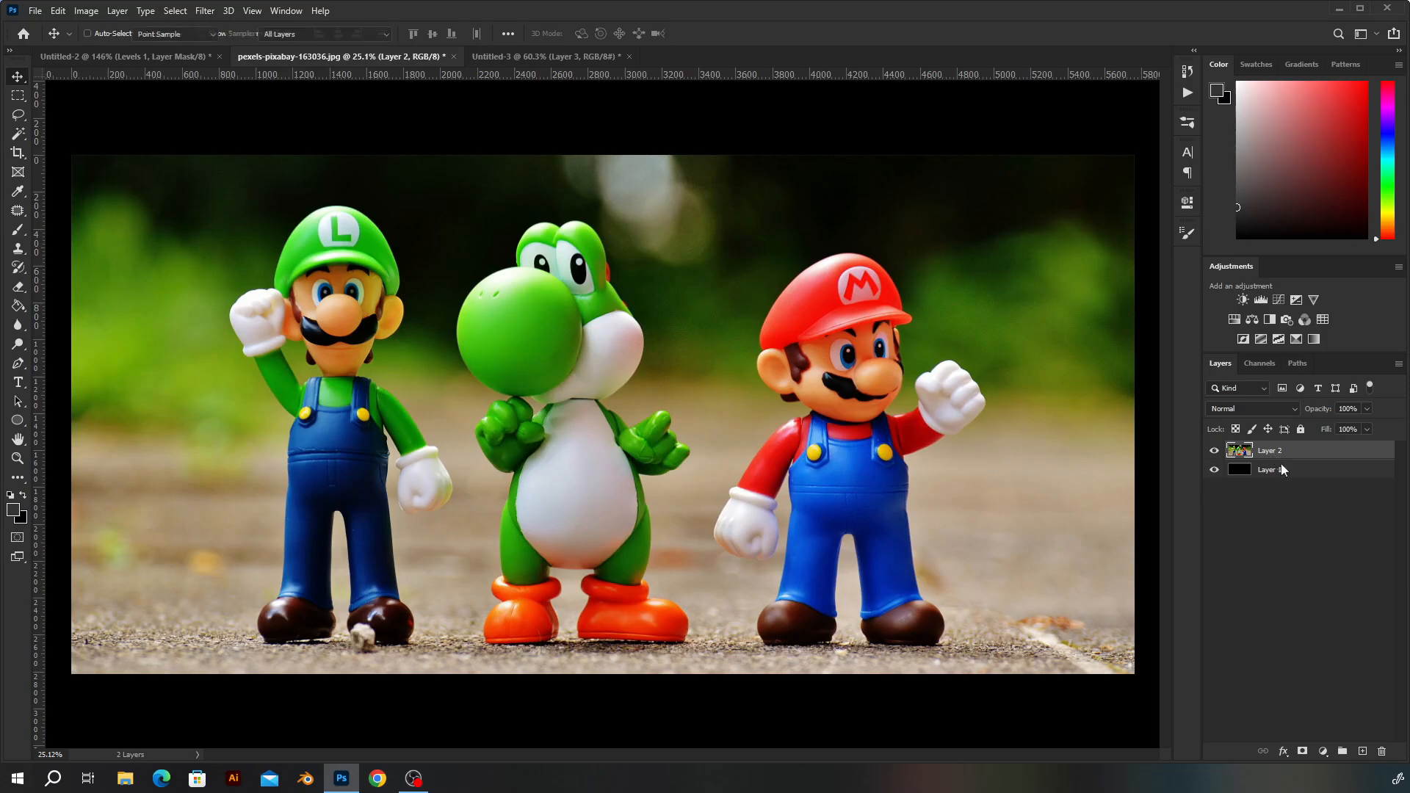
key(ctrl+u)
drag(1176, 503, 1106, 495)
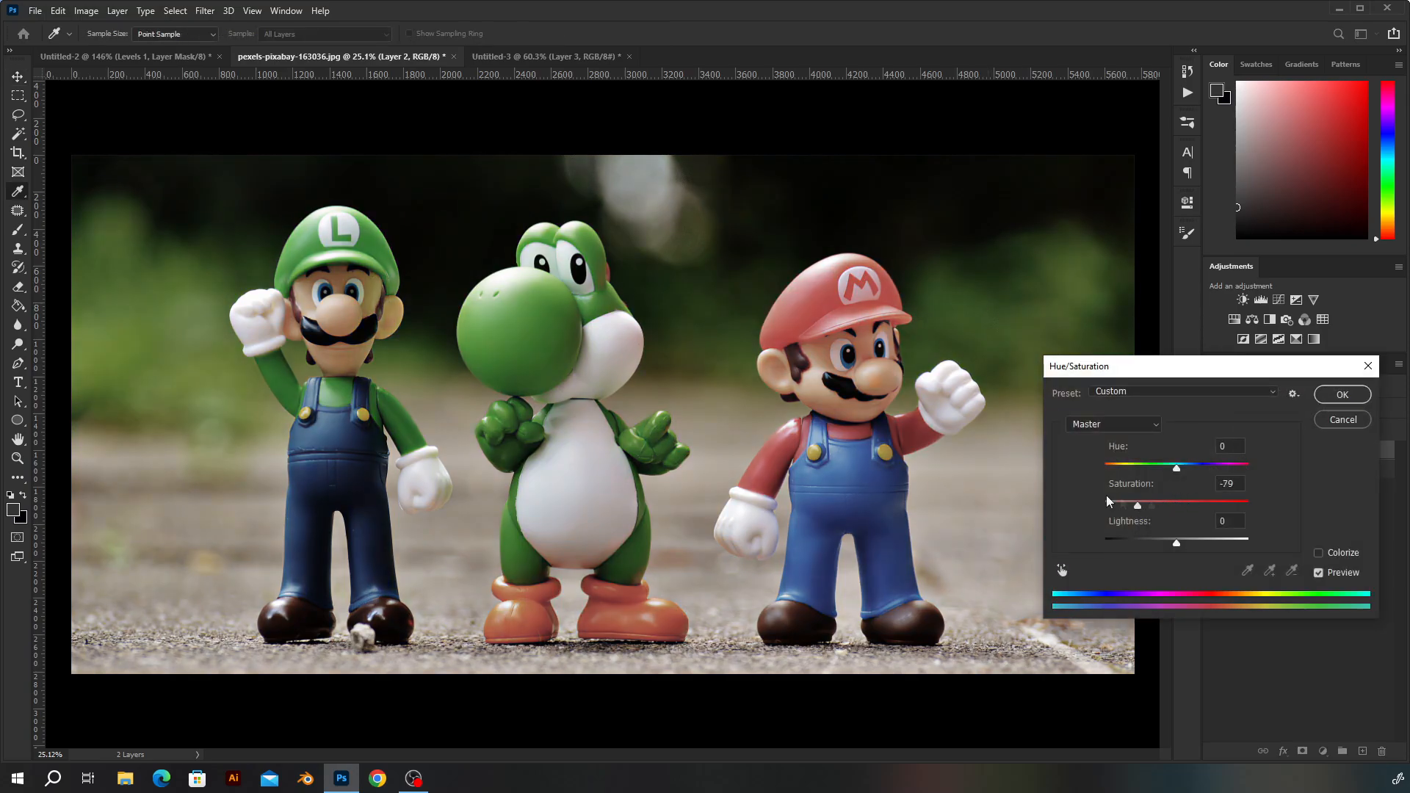
click(1338, 398)
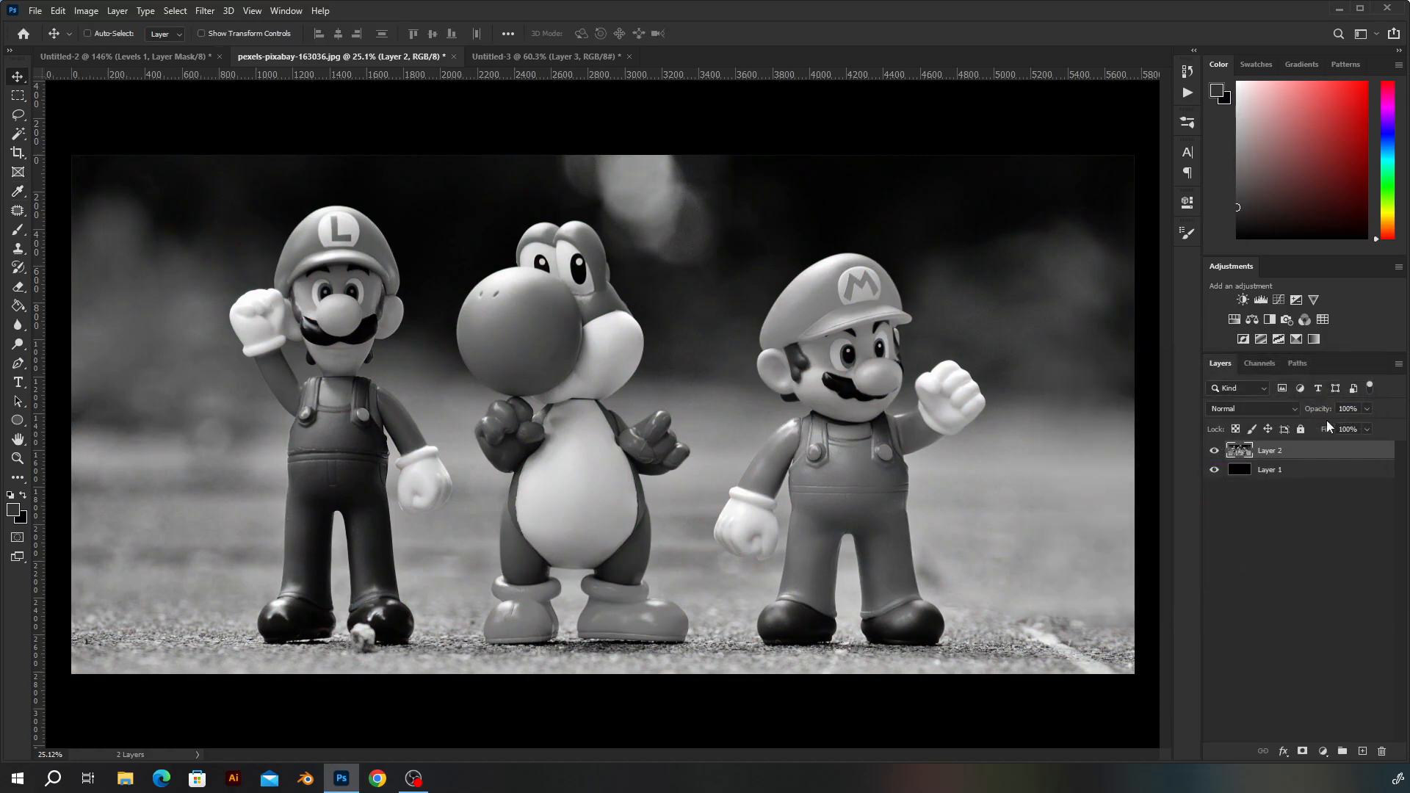
key(ctrl+z)
Step: Duplicate Layer 2, hide the original and convert the copy to a smart object
key(ctrl+j)
click(1214, 469)
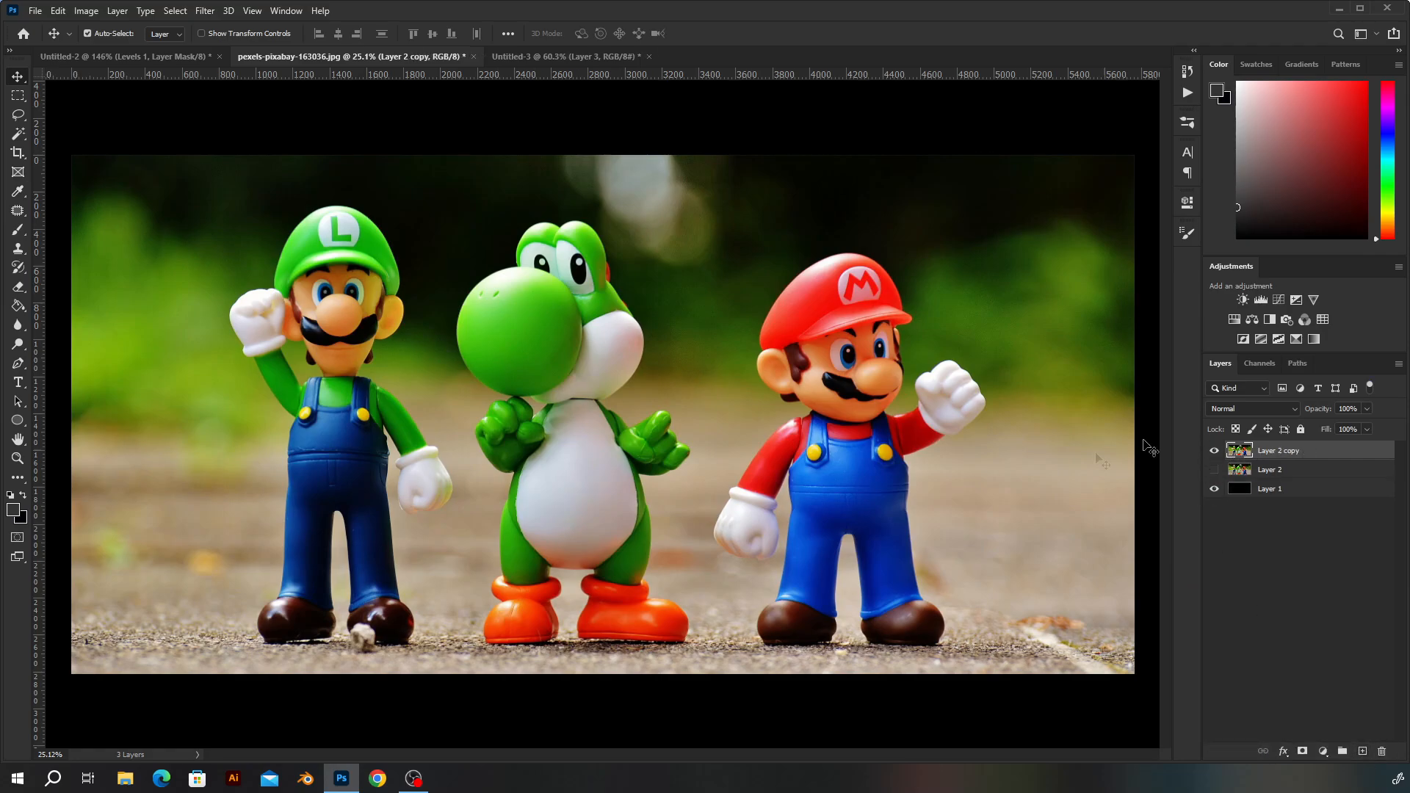
right_click(1330, 457)
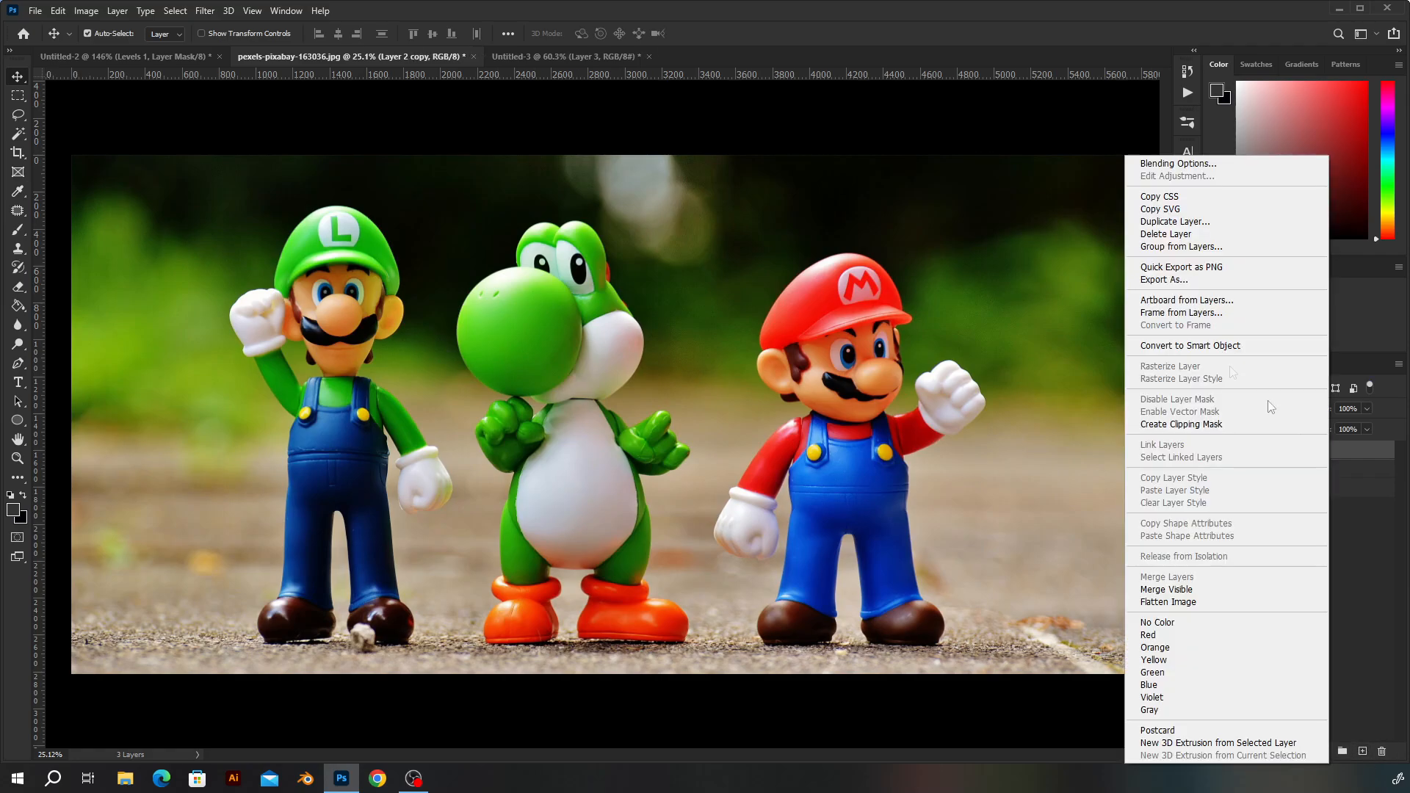
click(1198, 347)
Step: Apply Hue/Saturation to Layer 2 copy with the saturation at -100
key(ctrl+u)
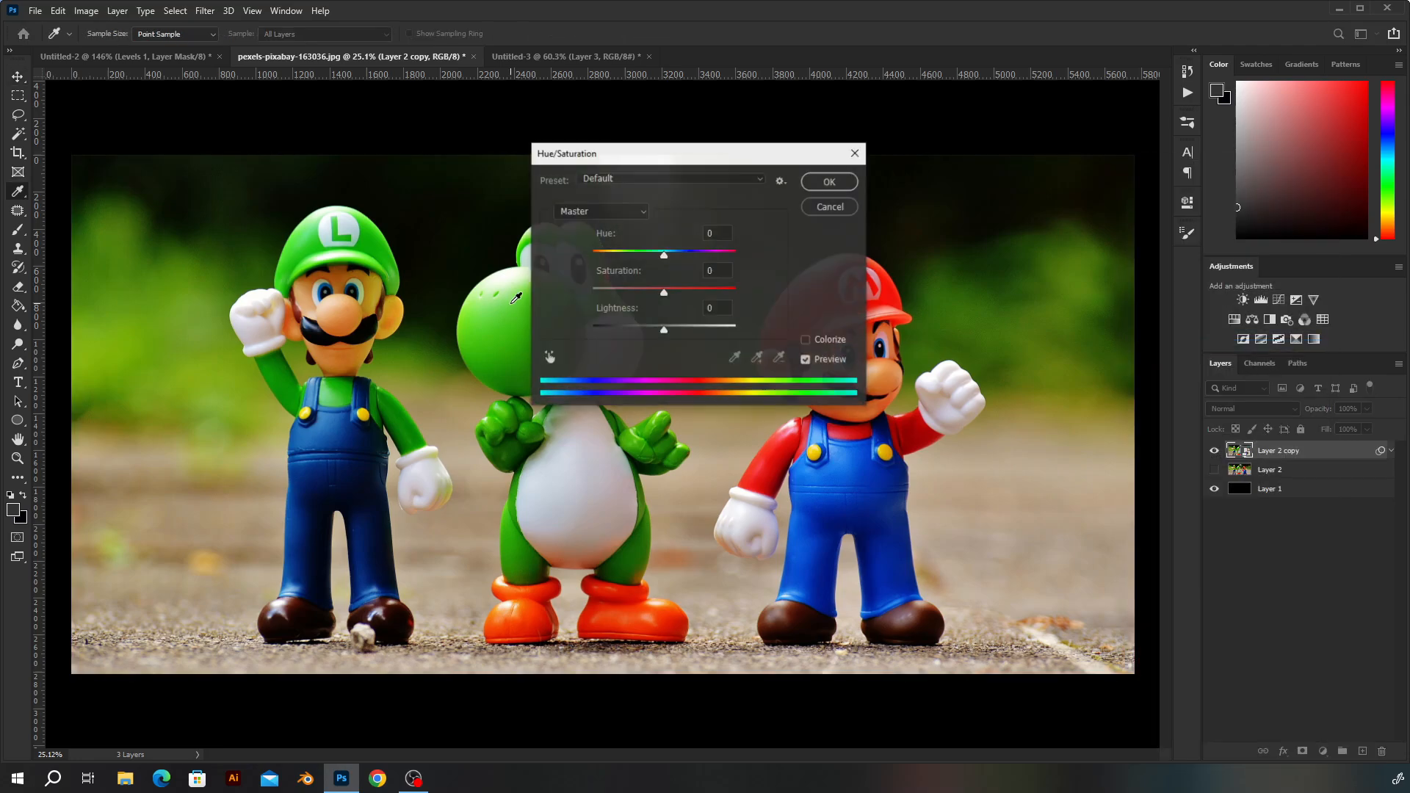
drag(665, 294, 507, 272)
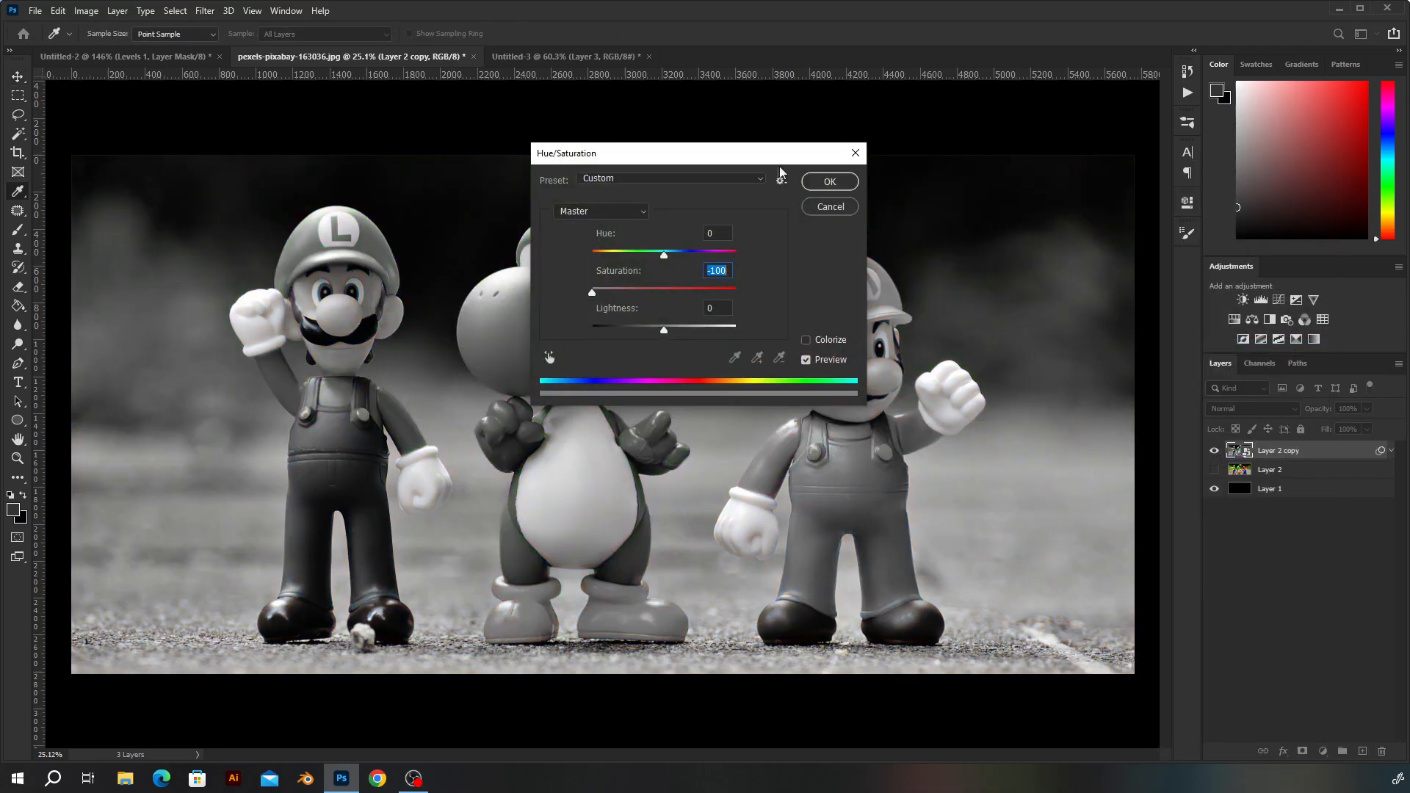
click(821, 180)
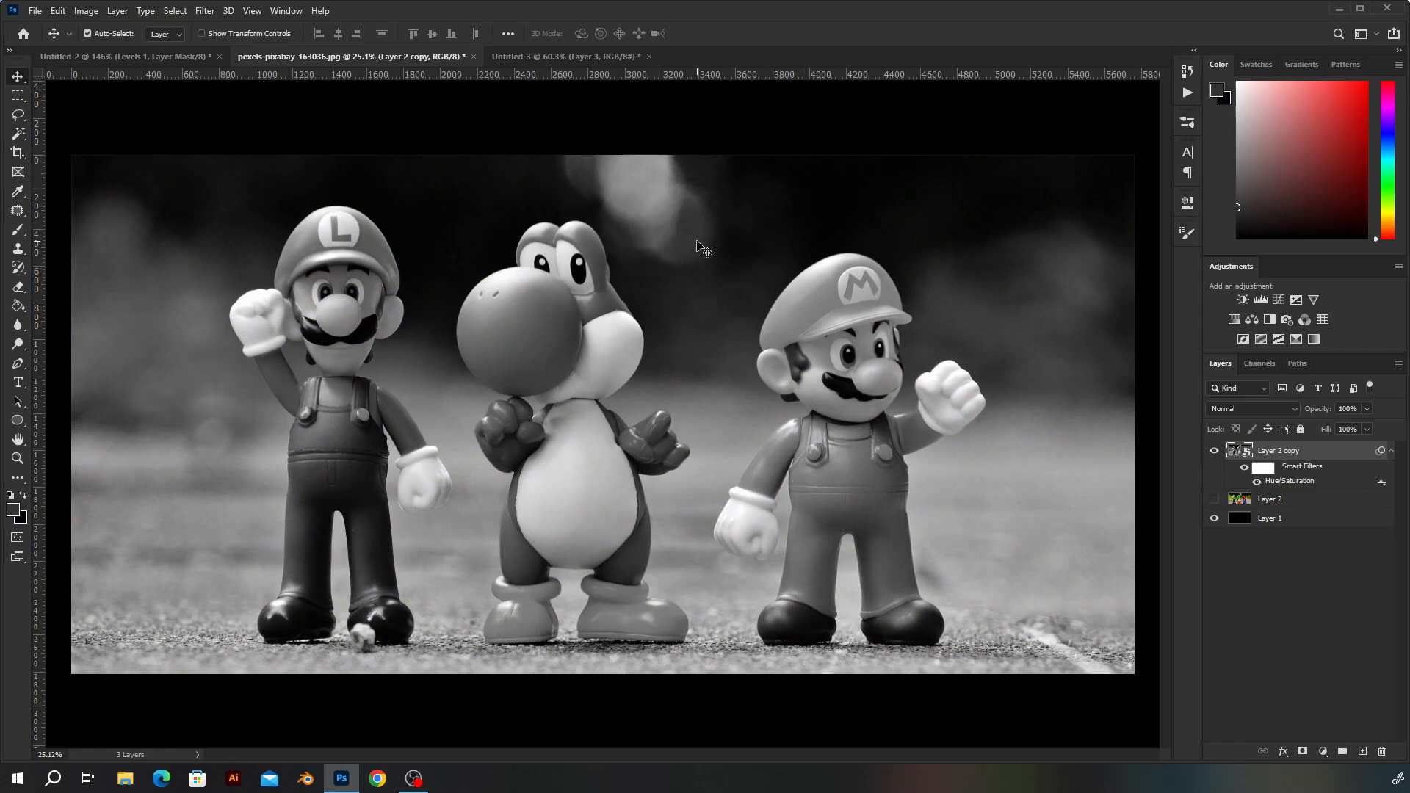
Step: Hide Layer 3 and Levels 1 in Untitled-2 to view the plain tone squares, and return to the photo document
click(147, 58)
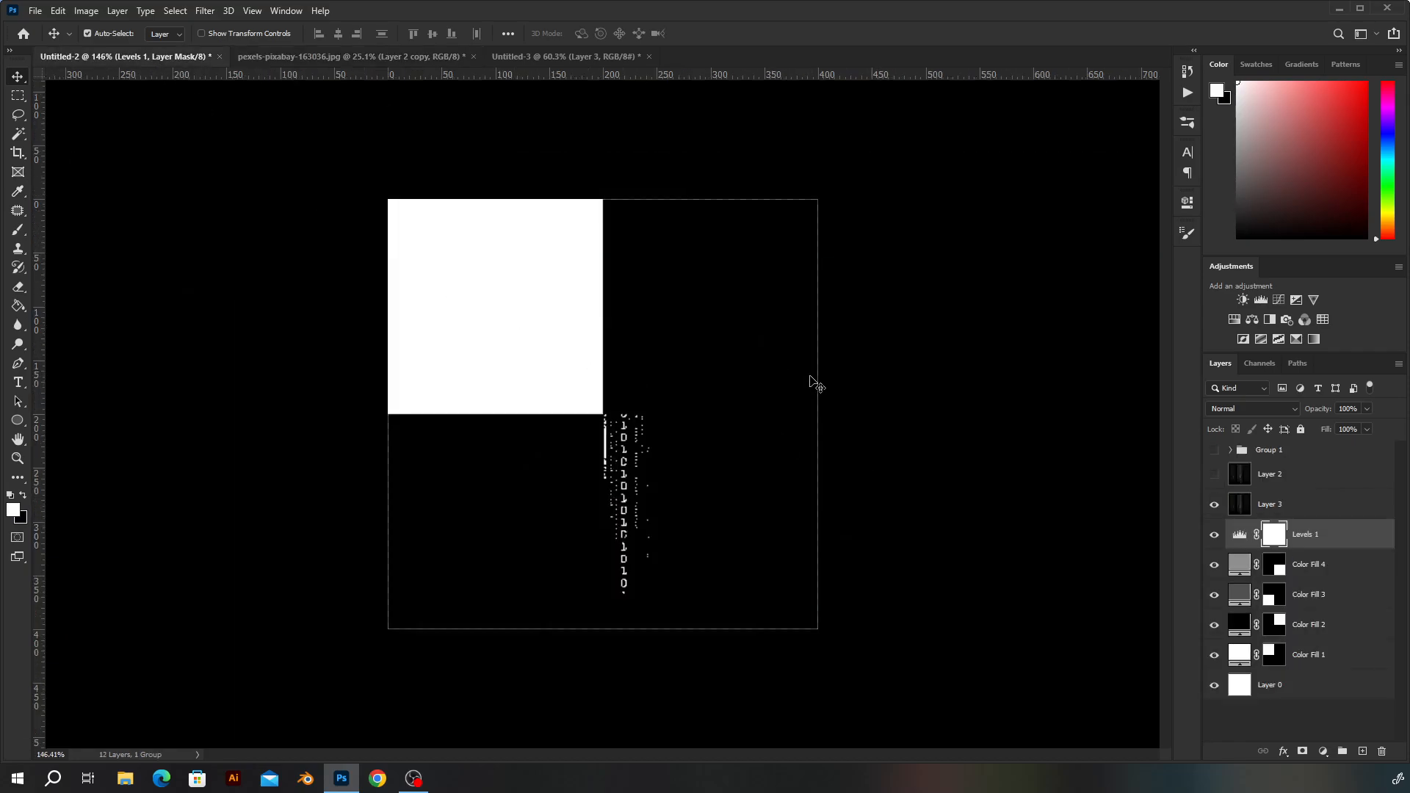
click(1214, 506)
click(1215, 536)
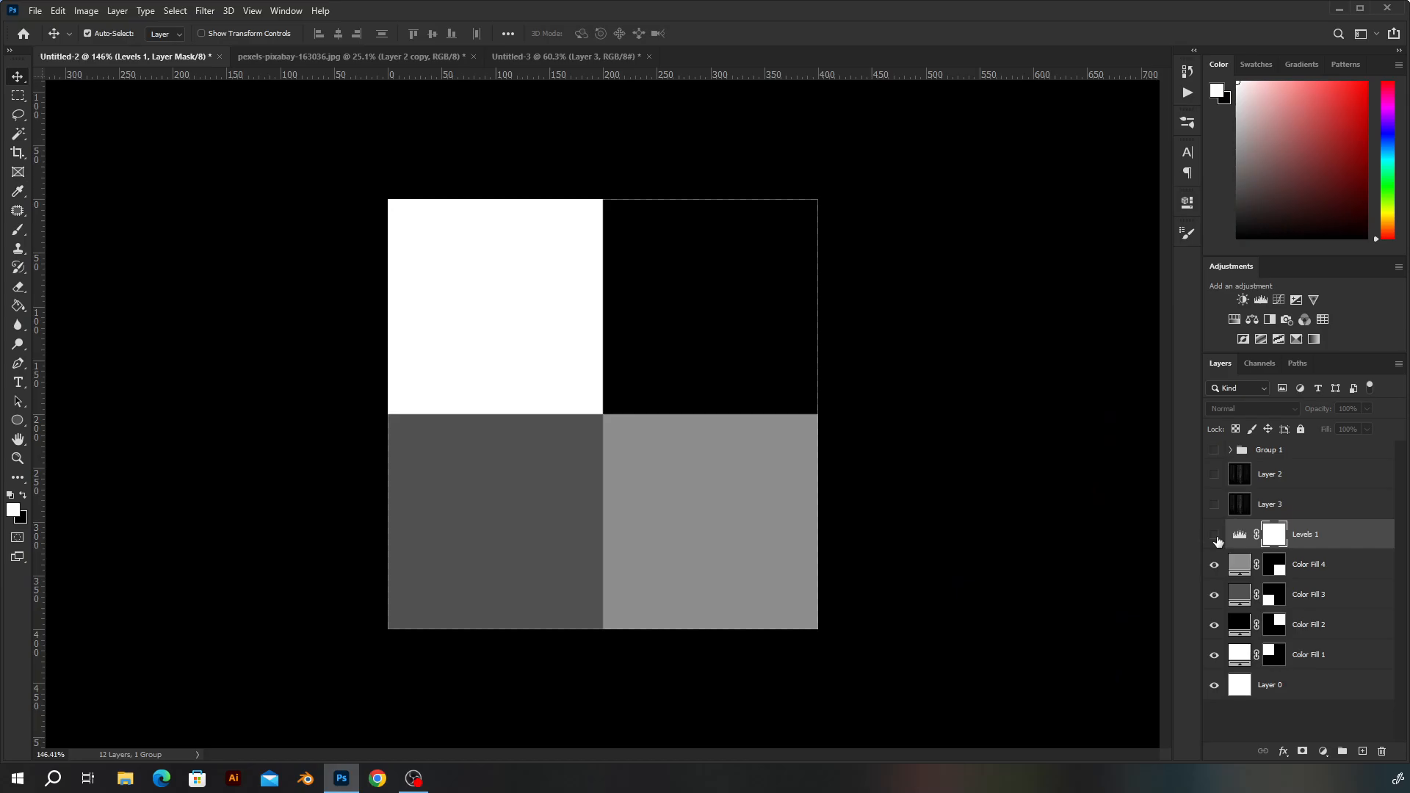
click(398, 56)
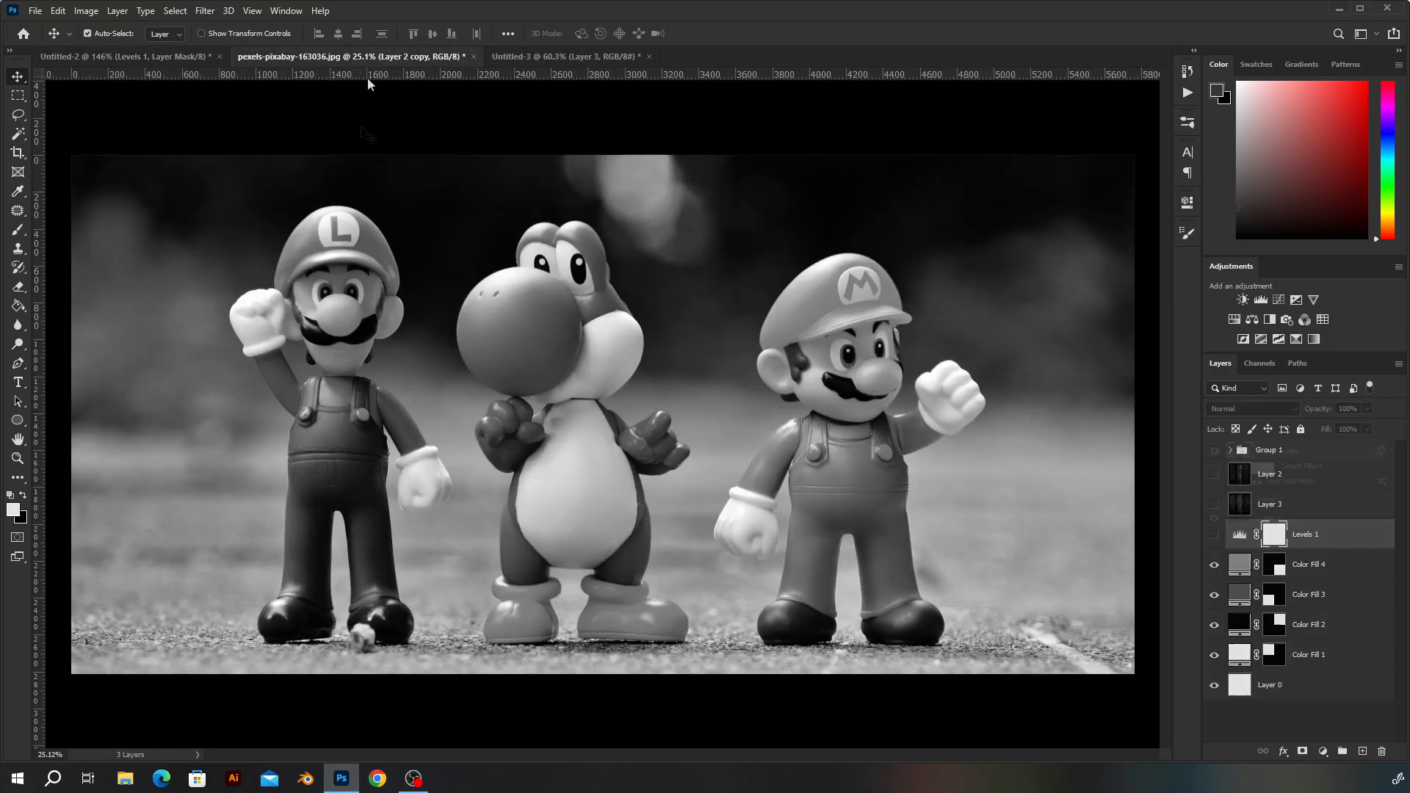
Step: Apply a Mosaic filter with a cell size of 100 square to Layer 2 copy
scroll(489, 308, down, 2)
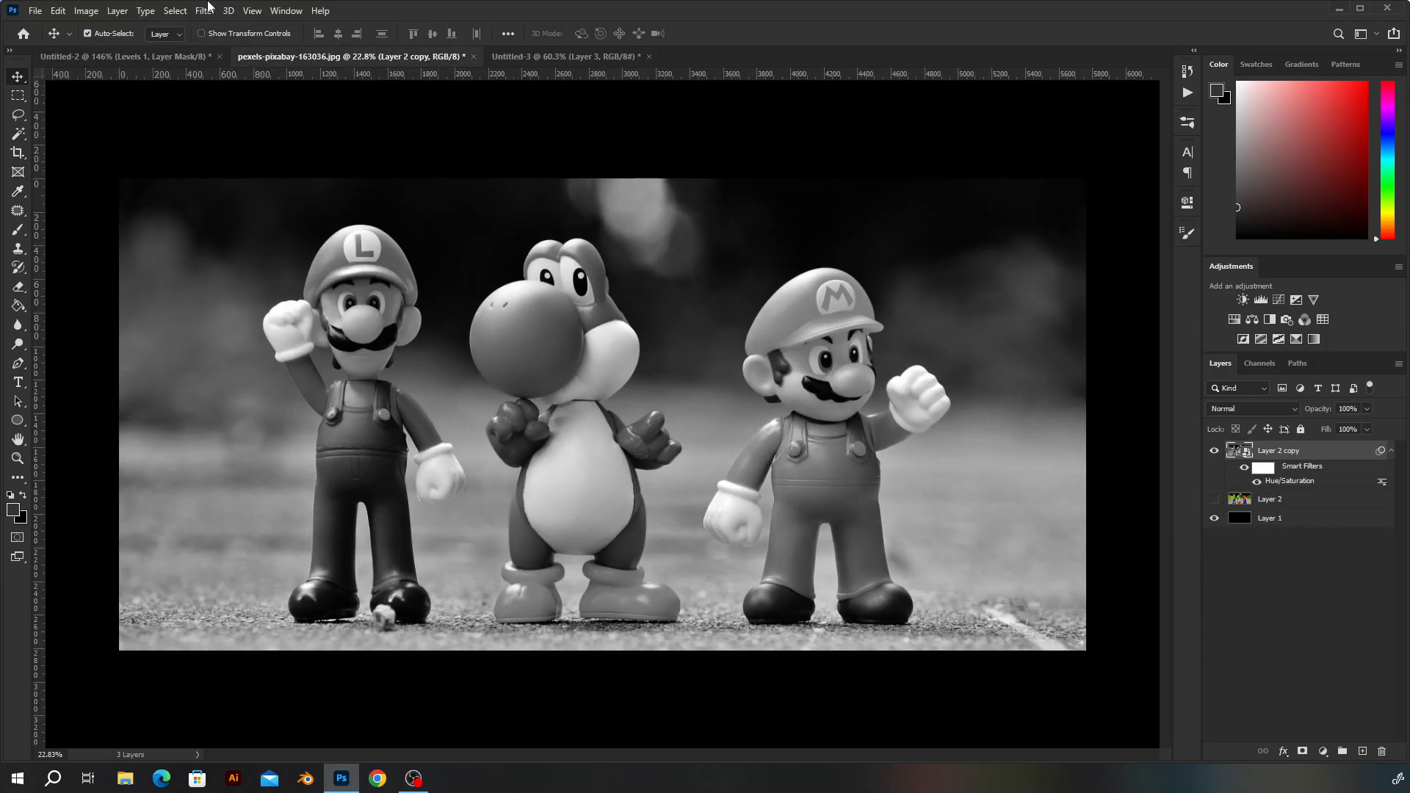
click(207, 9)
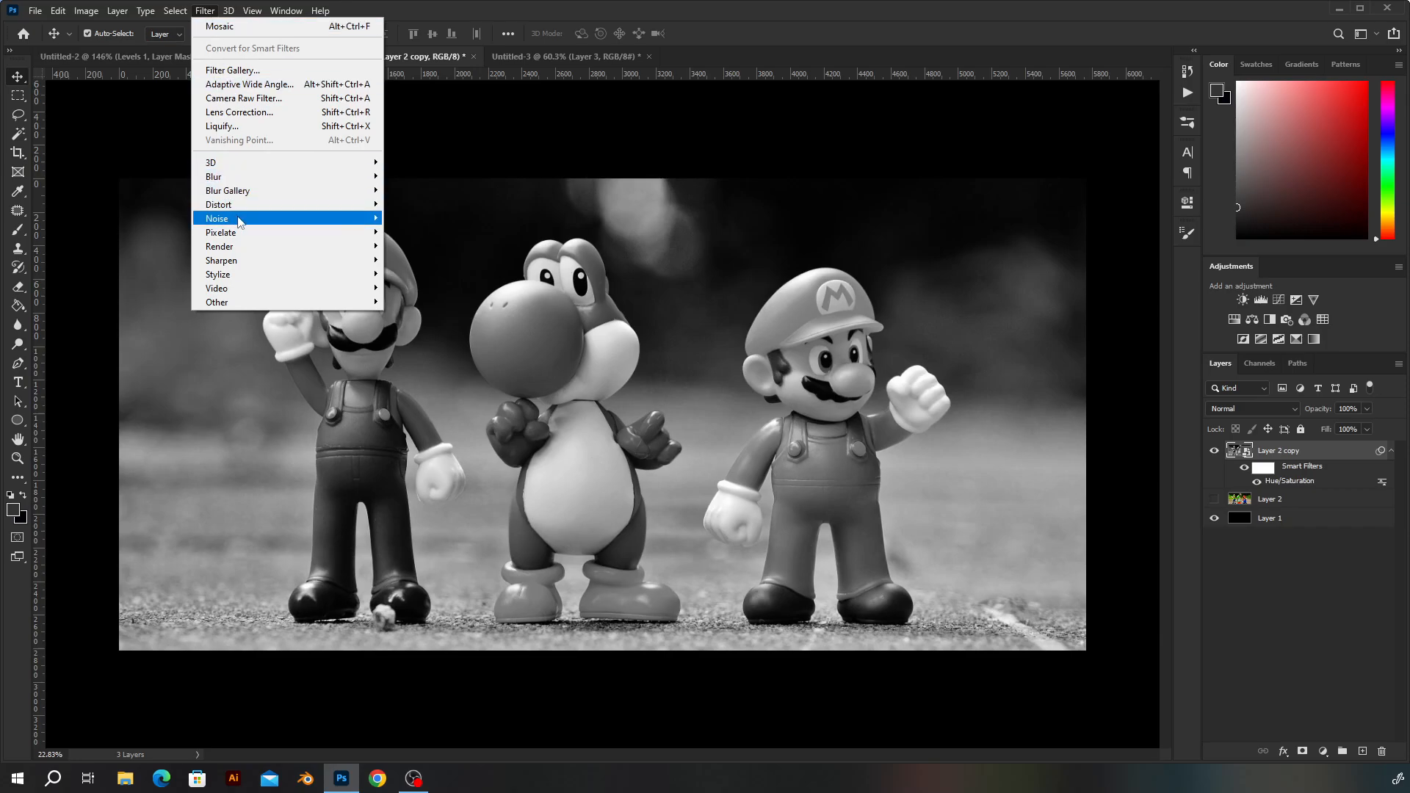
mouse_move(241, 232)
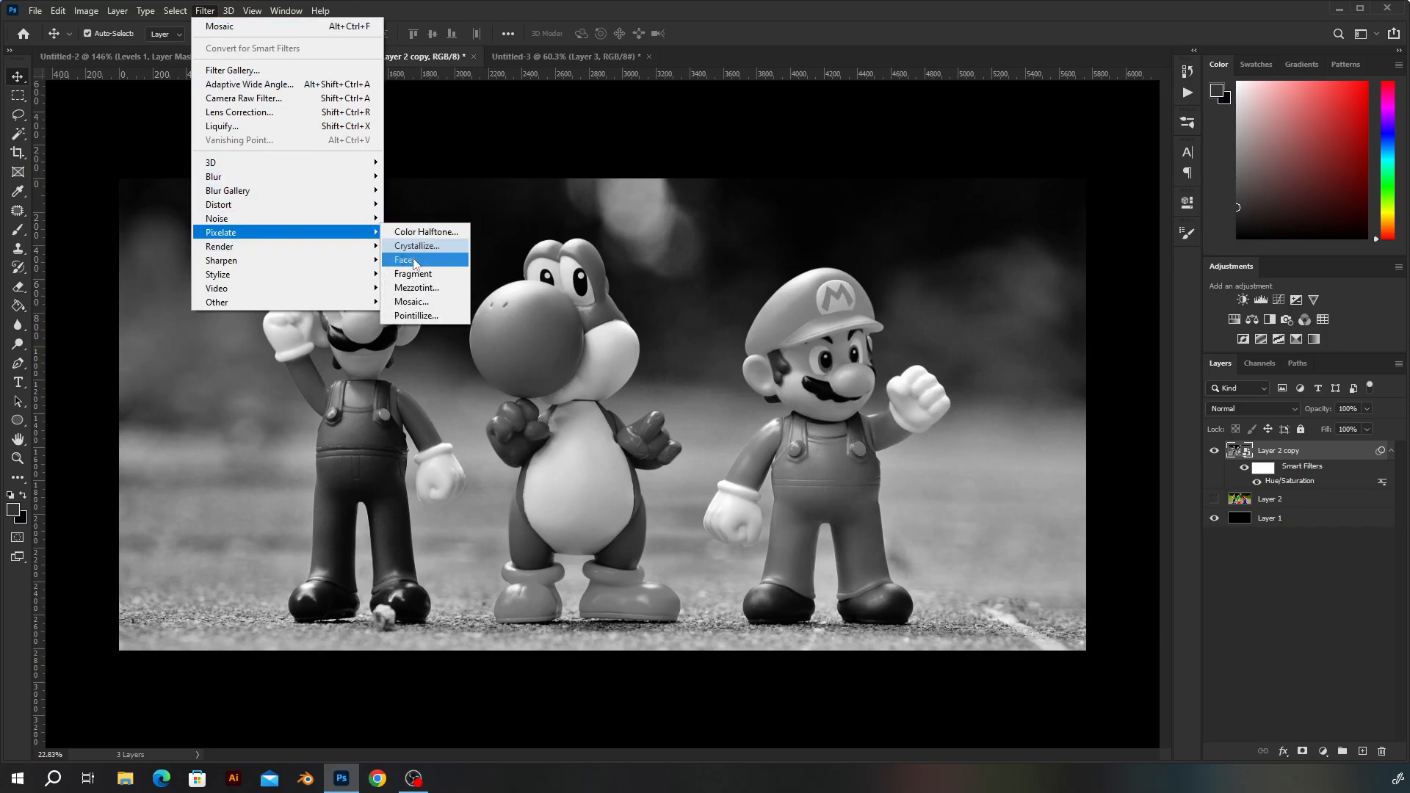
click(439, 302)
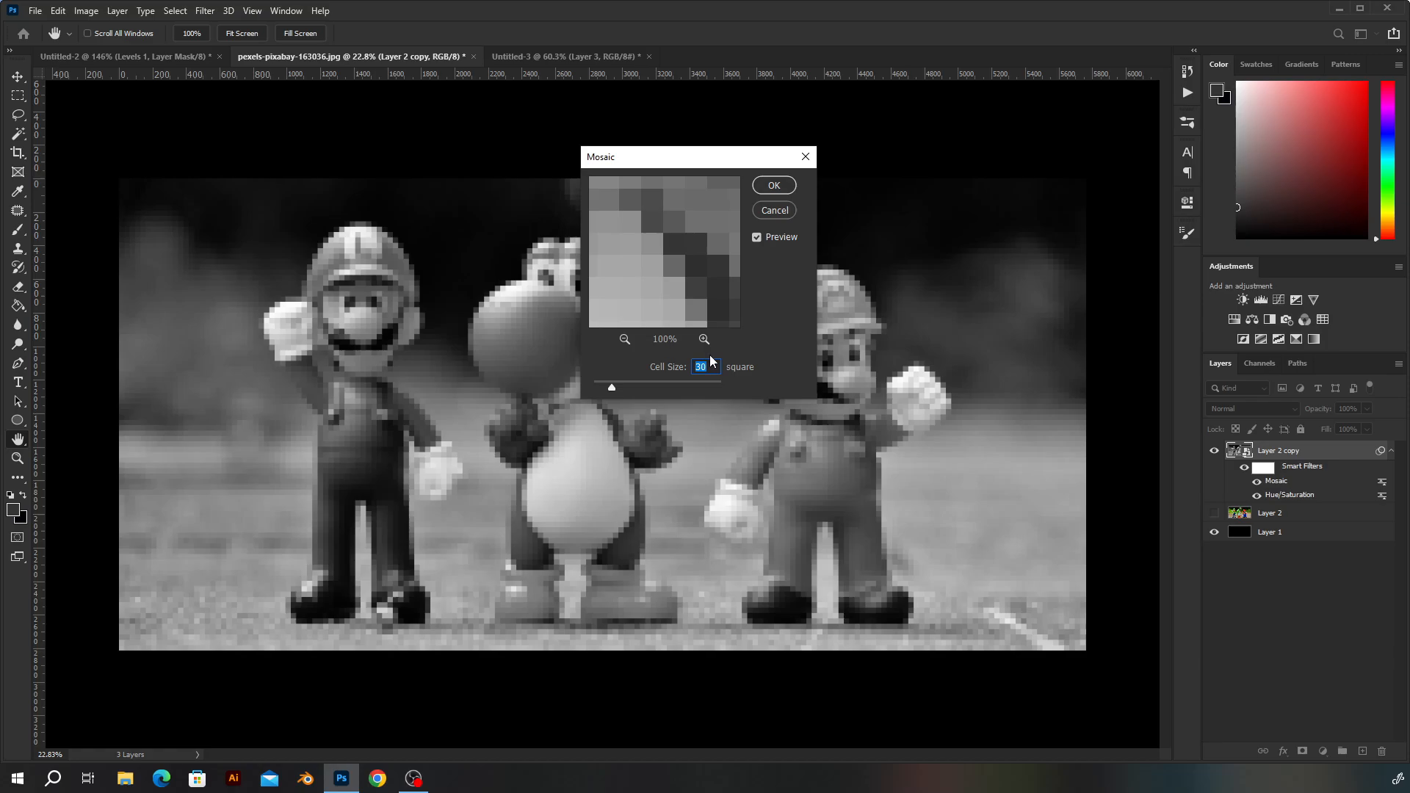
text(00)
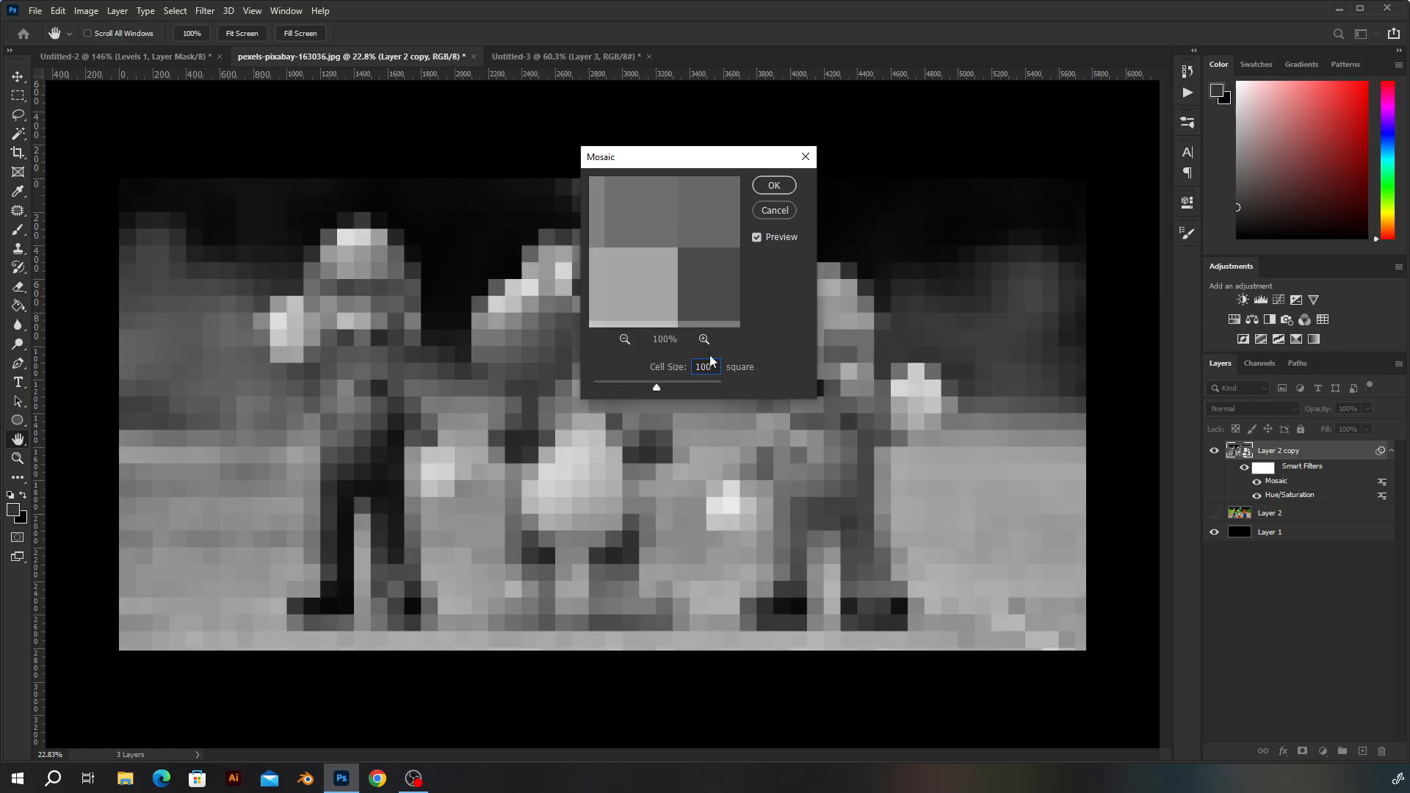
click(772, 186)
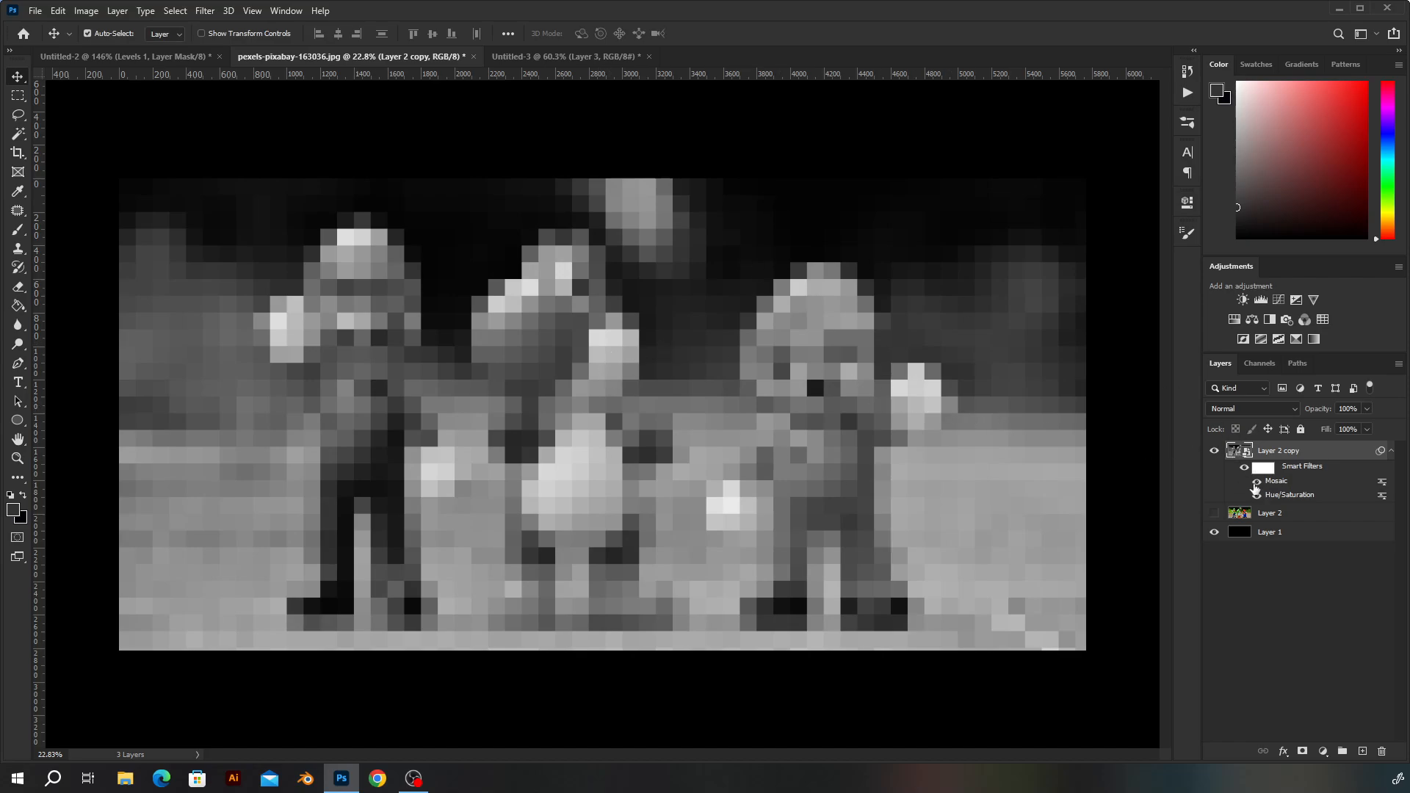
Step: Compare Layer 2 copy with and without the Mosaic filter, and examine its tones against the gray squares in Untitled-2
click(1256, 482)
click(1256, 482)
scroll(765, 487, up, 3)
click(106, 54)
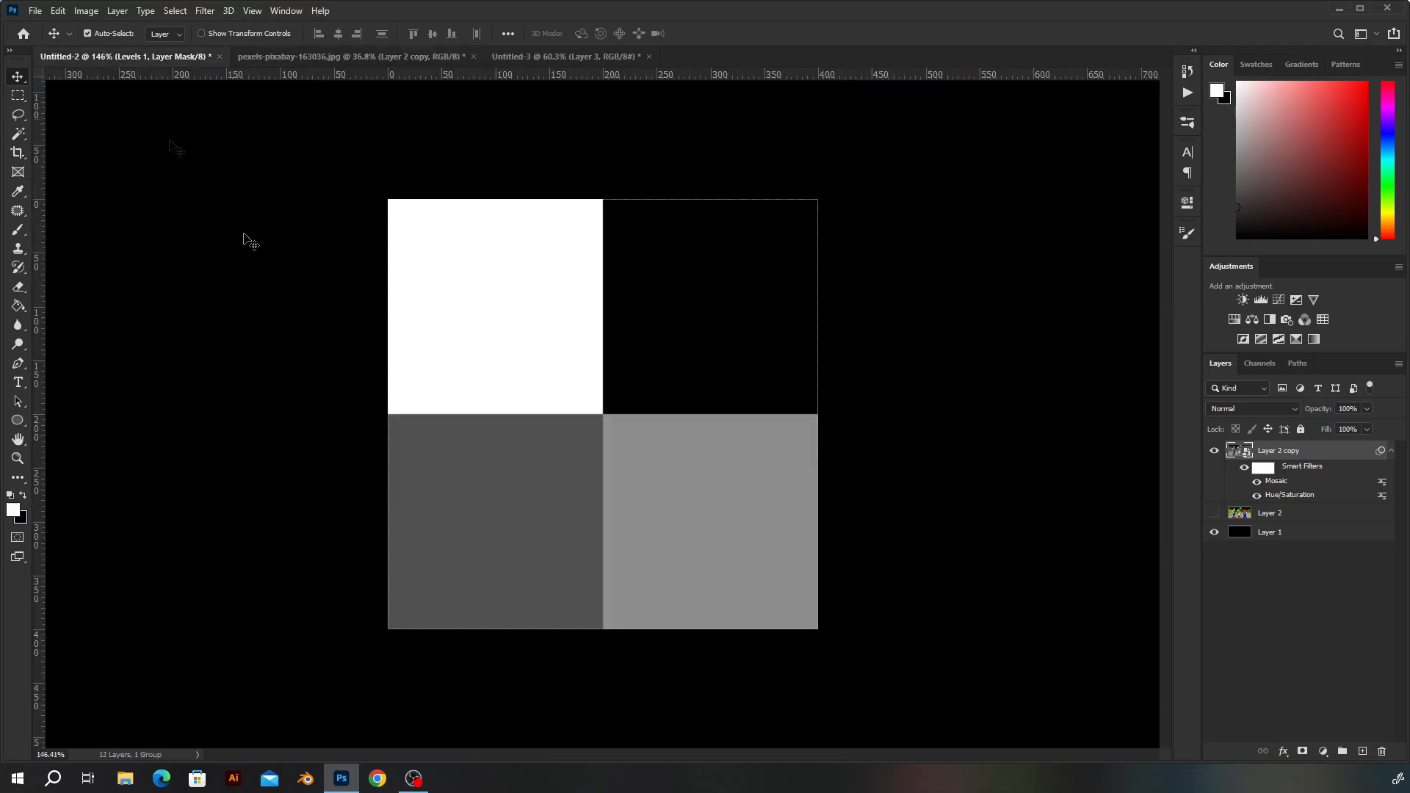
click(328, 55)
scroll(658, 288, down, 2)
scroll(658, 289, down, 1)
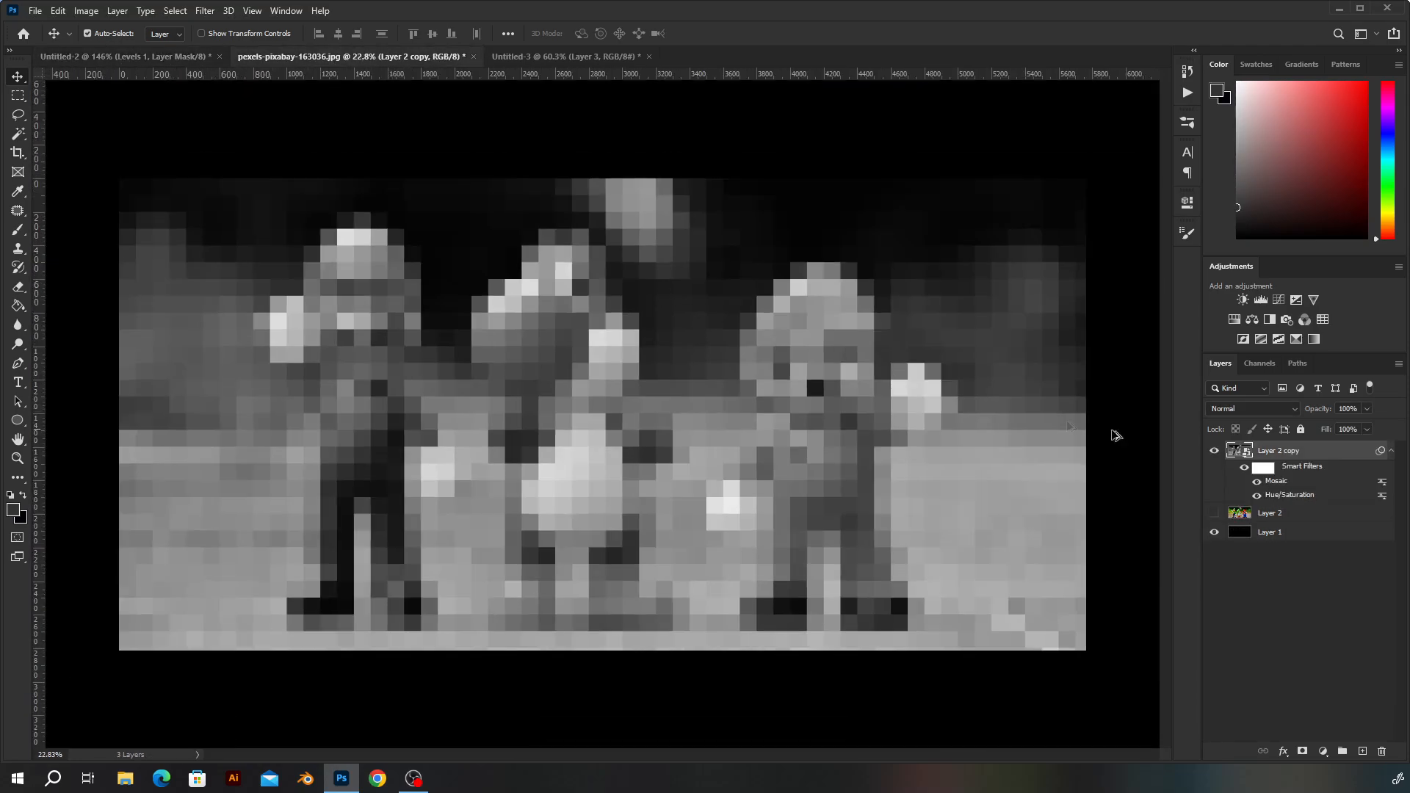
Step: Add a Pattern Overlay to Layer 2 copy using the binary code pattern with three groups of columns
double_click(1353, 455)
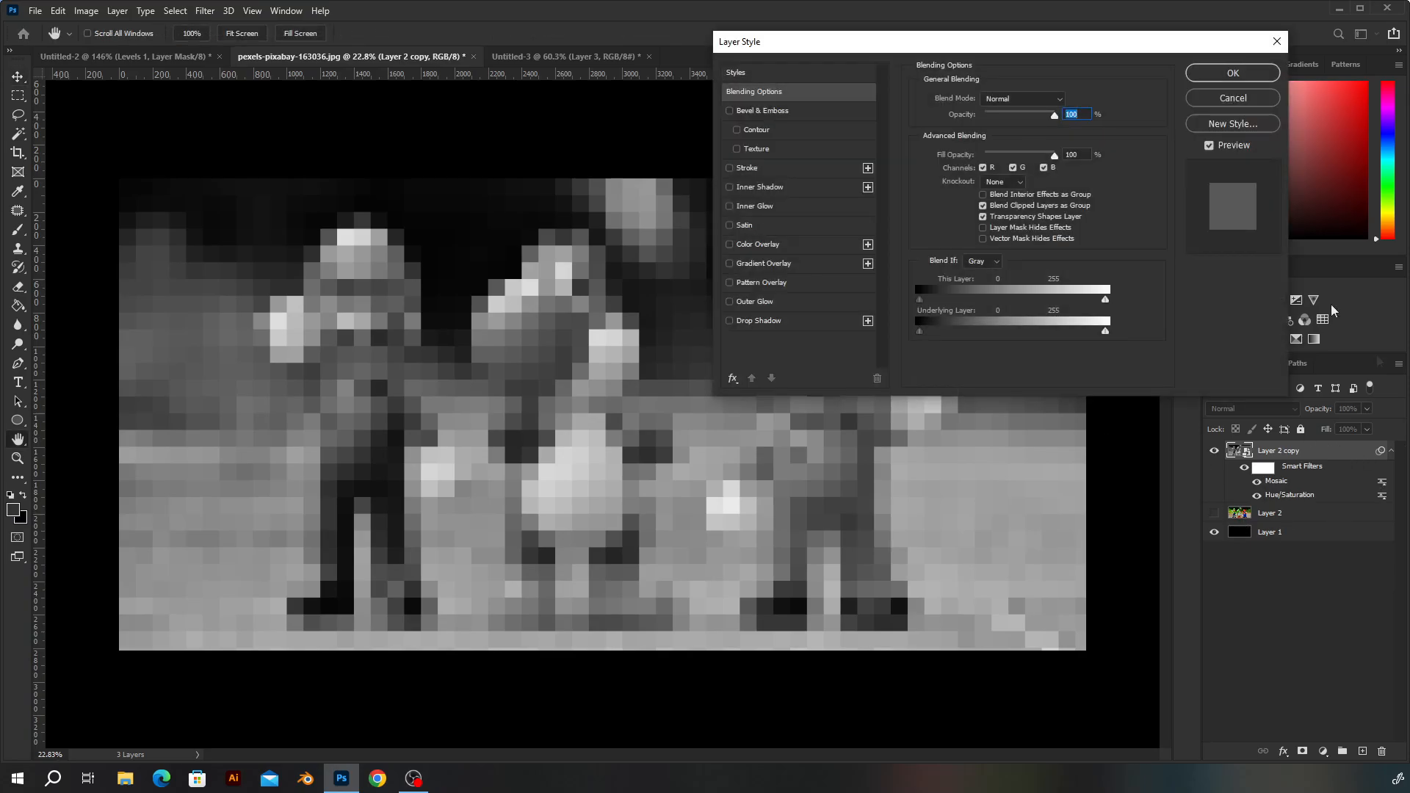
click(761, 283)
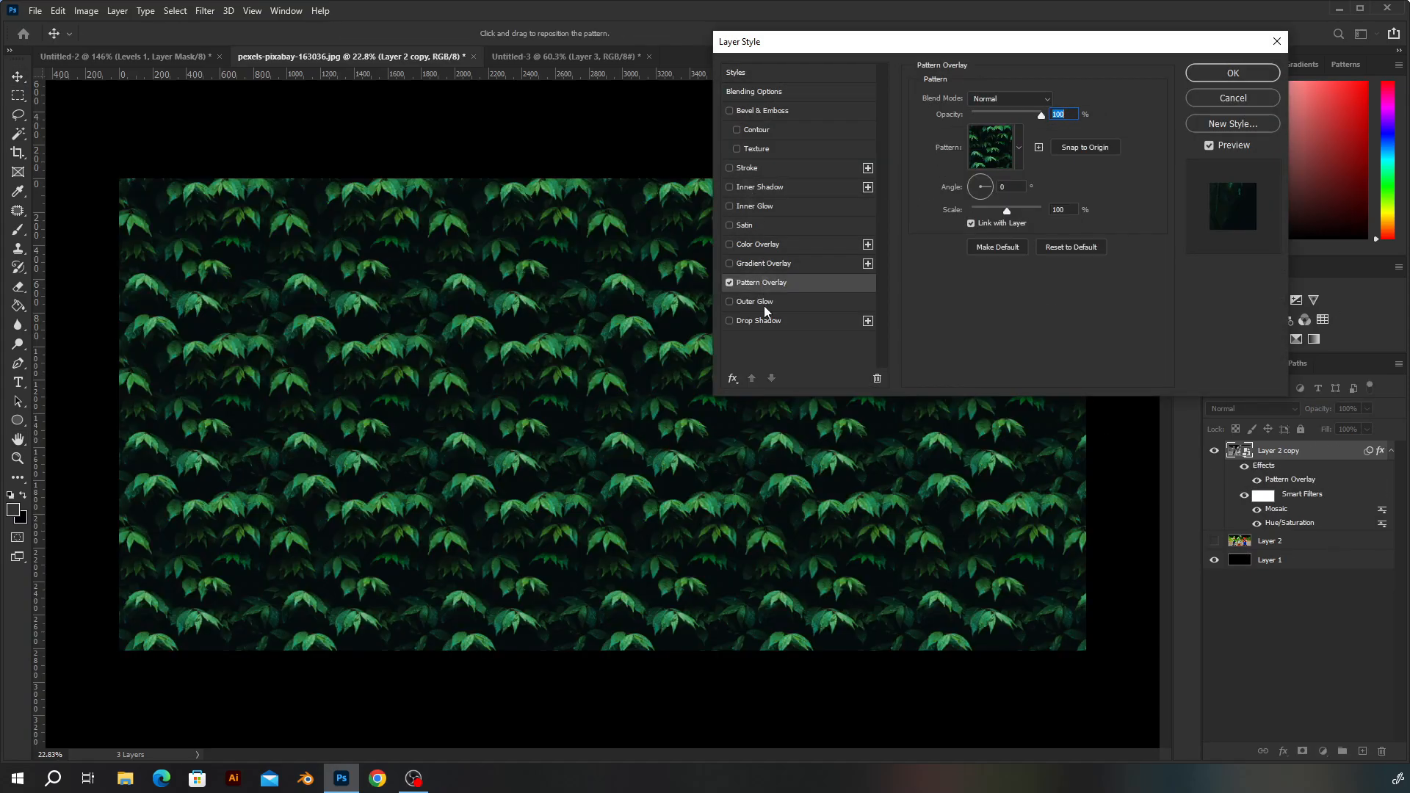
click(1019, 149)
click(1036, 239)
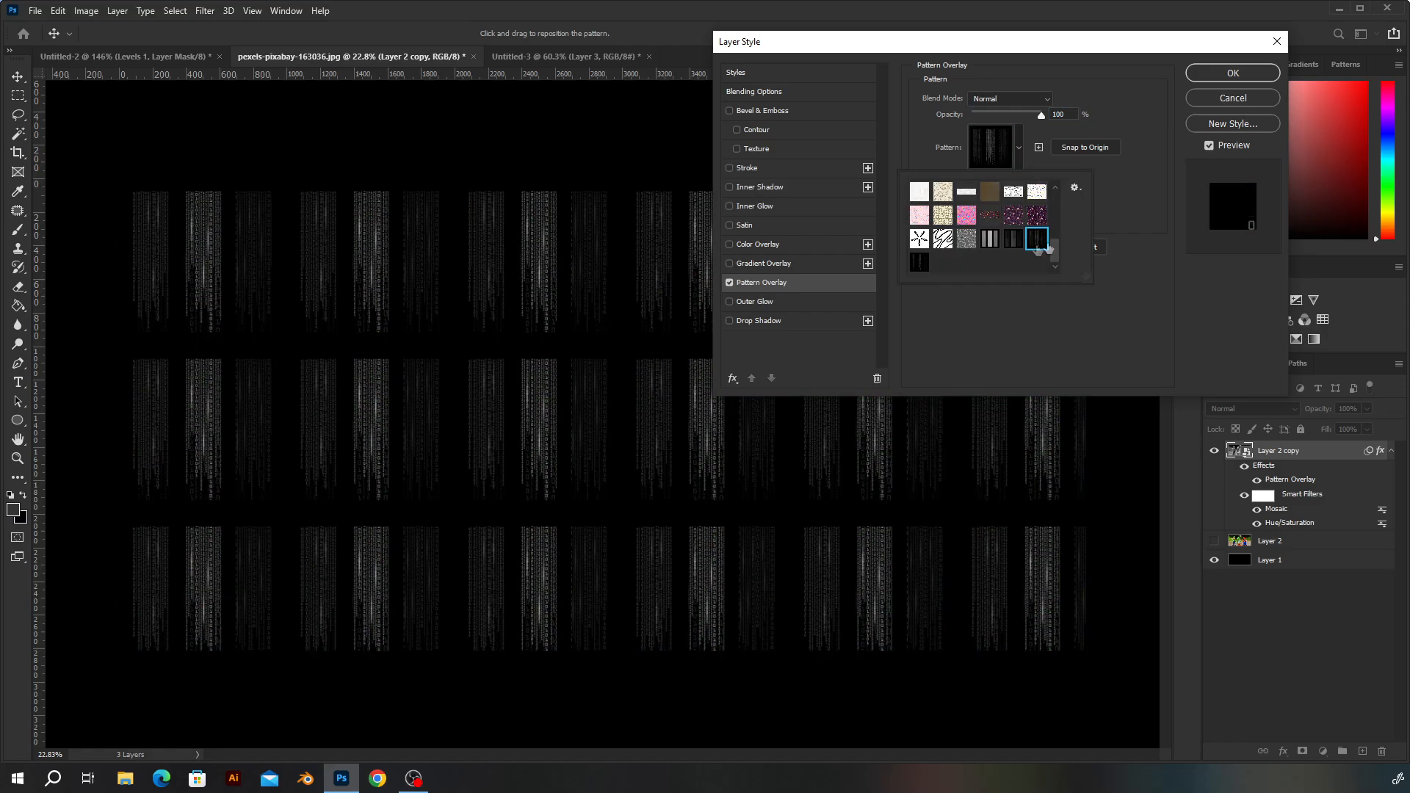
click(1122, 205)
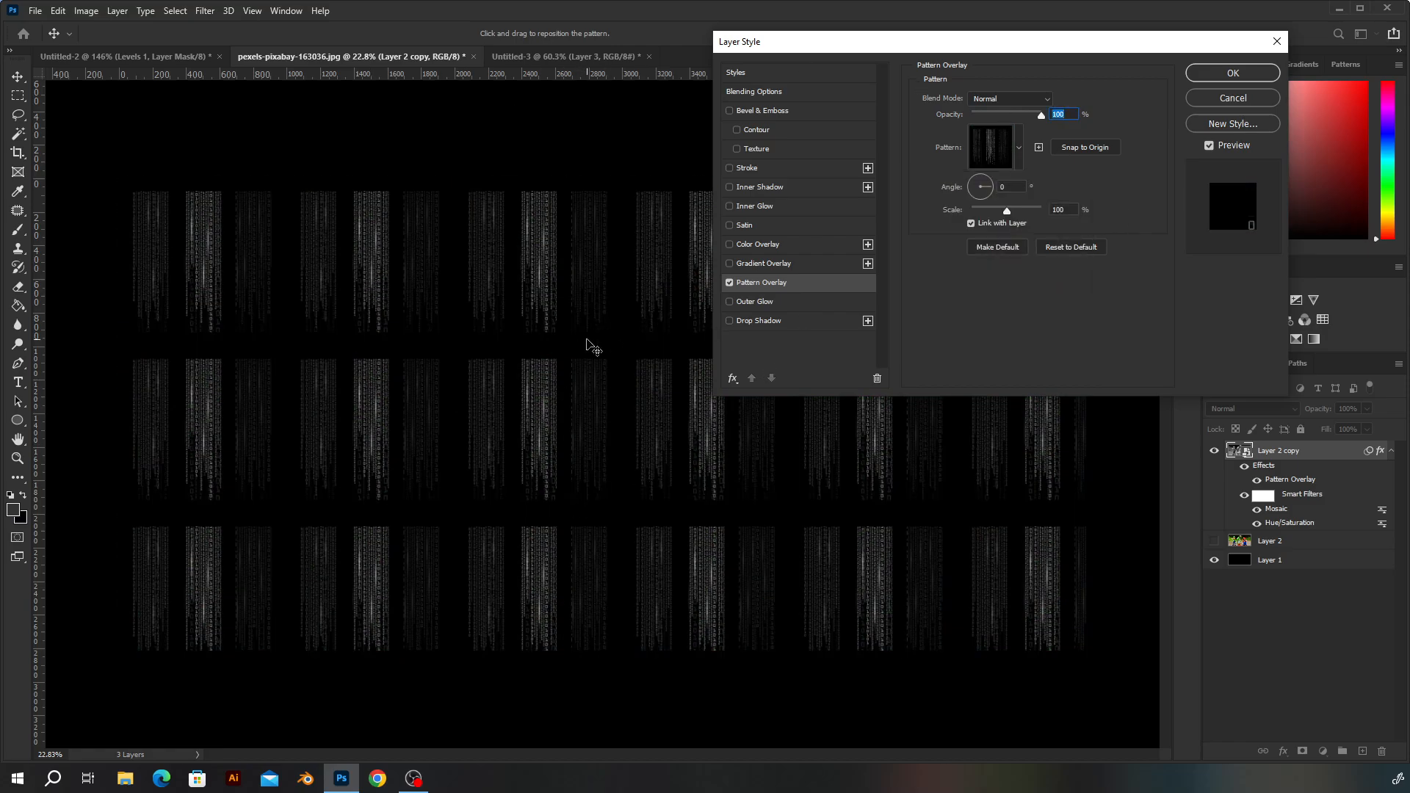
Step: Set the Pattern Overlay's blend mode to Hard Mix, its scale to 85%, and its opacity to 56%
click(998, 96)
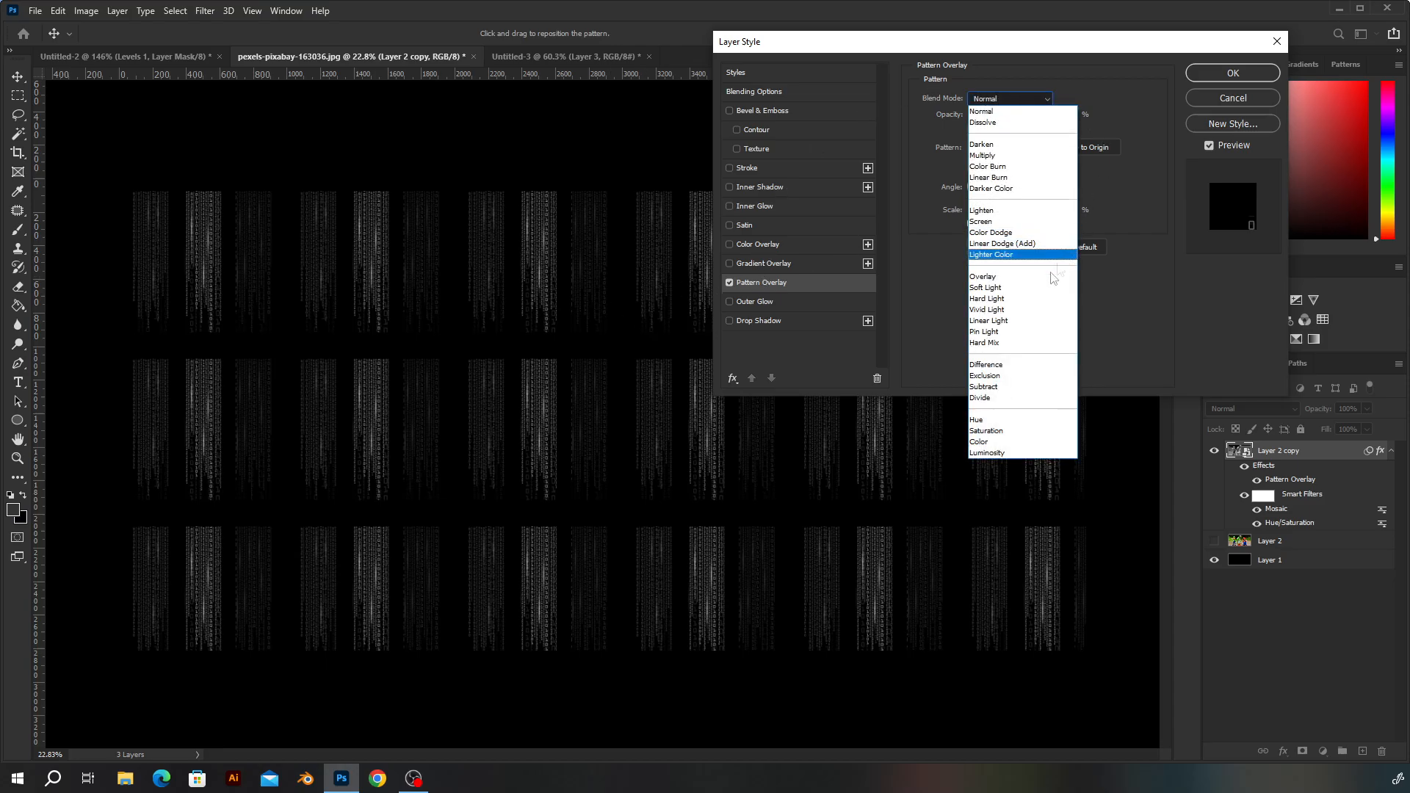
click(1050, 342)
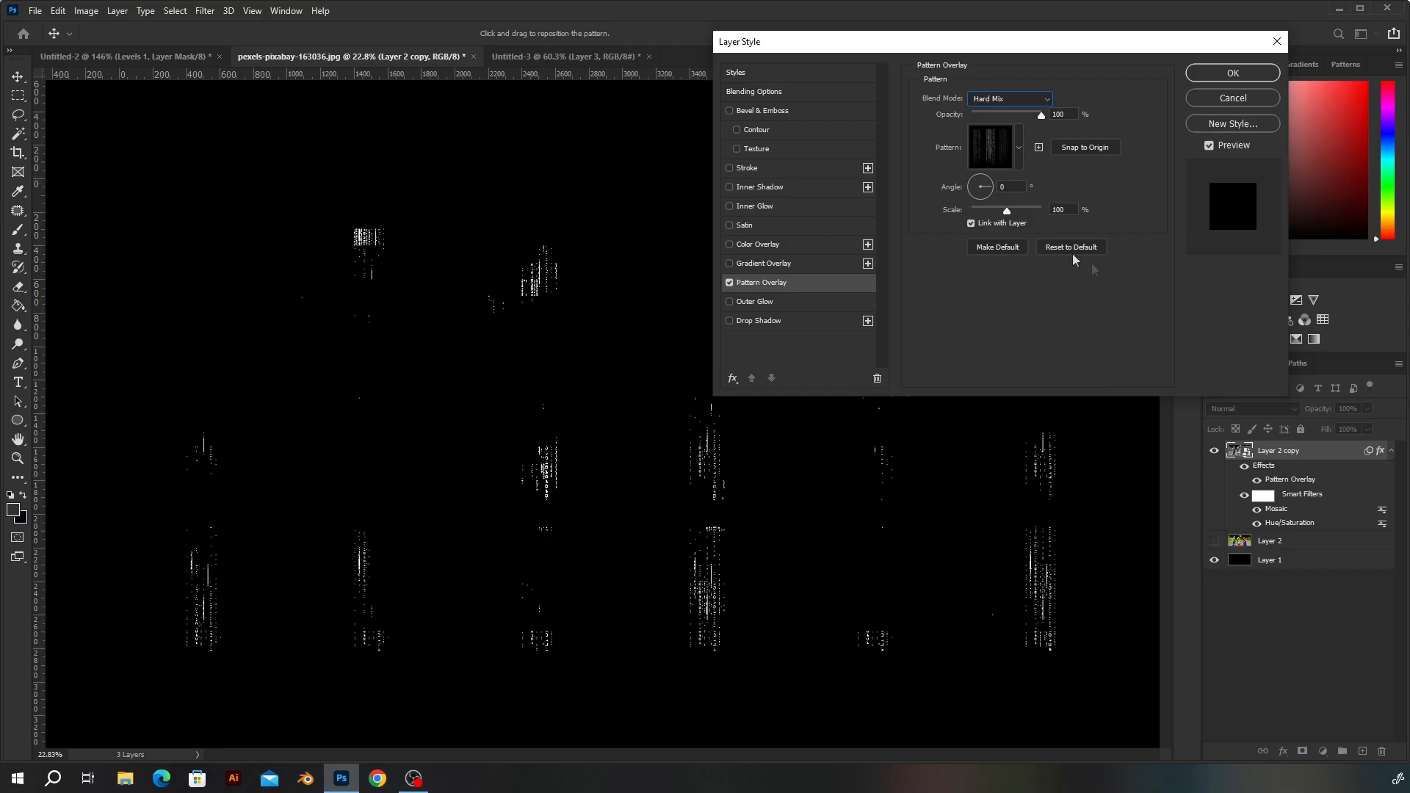
drag(1002, 116, 1047, 128)
mouse_move(991, 207)
mouse_down()
mouse_move(977, 213)
mouse_move(1007, 218)
mouse_up()
drag(1040, 116, 1011, 116)
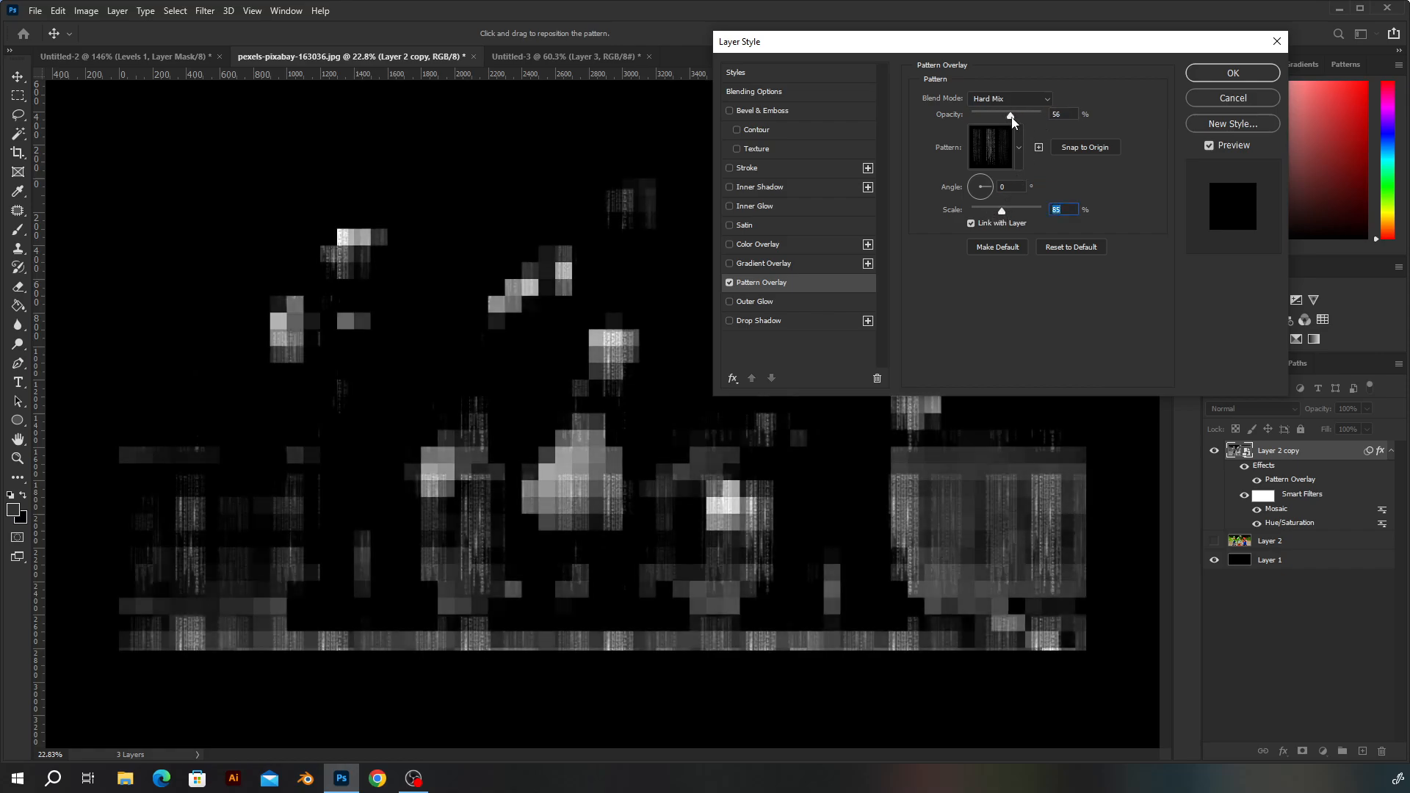
Step: Unlink the overlay pattern from the layer, scale it to 10%, and raise its opacity to 100%
drag(1003, 213, 975, 214)
text(10)
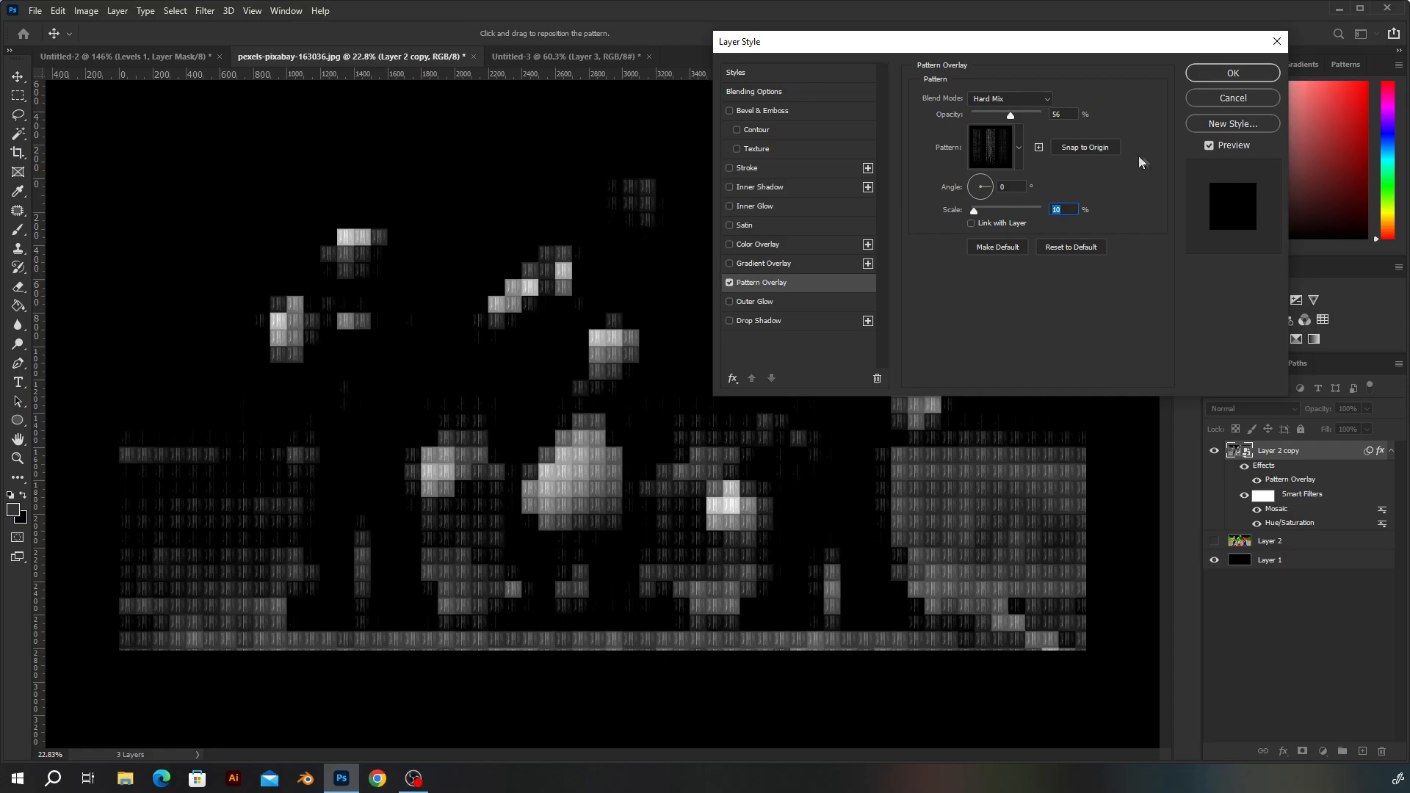
click(1217, 74)
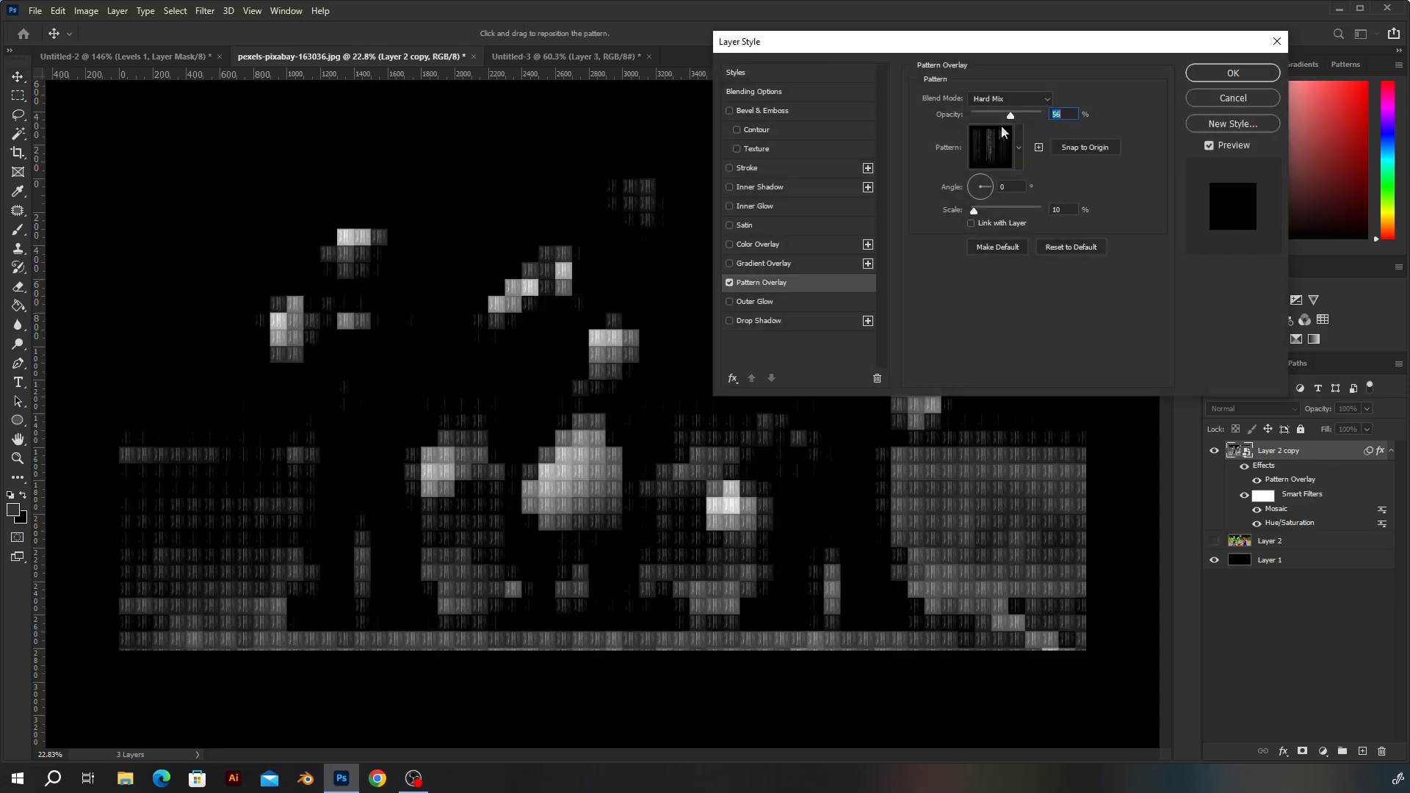
drag(1024, 115, 1062, 114)
click(1254, 73)
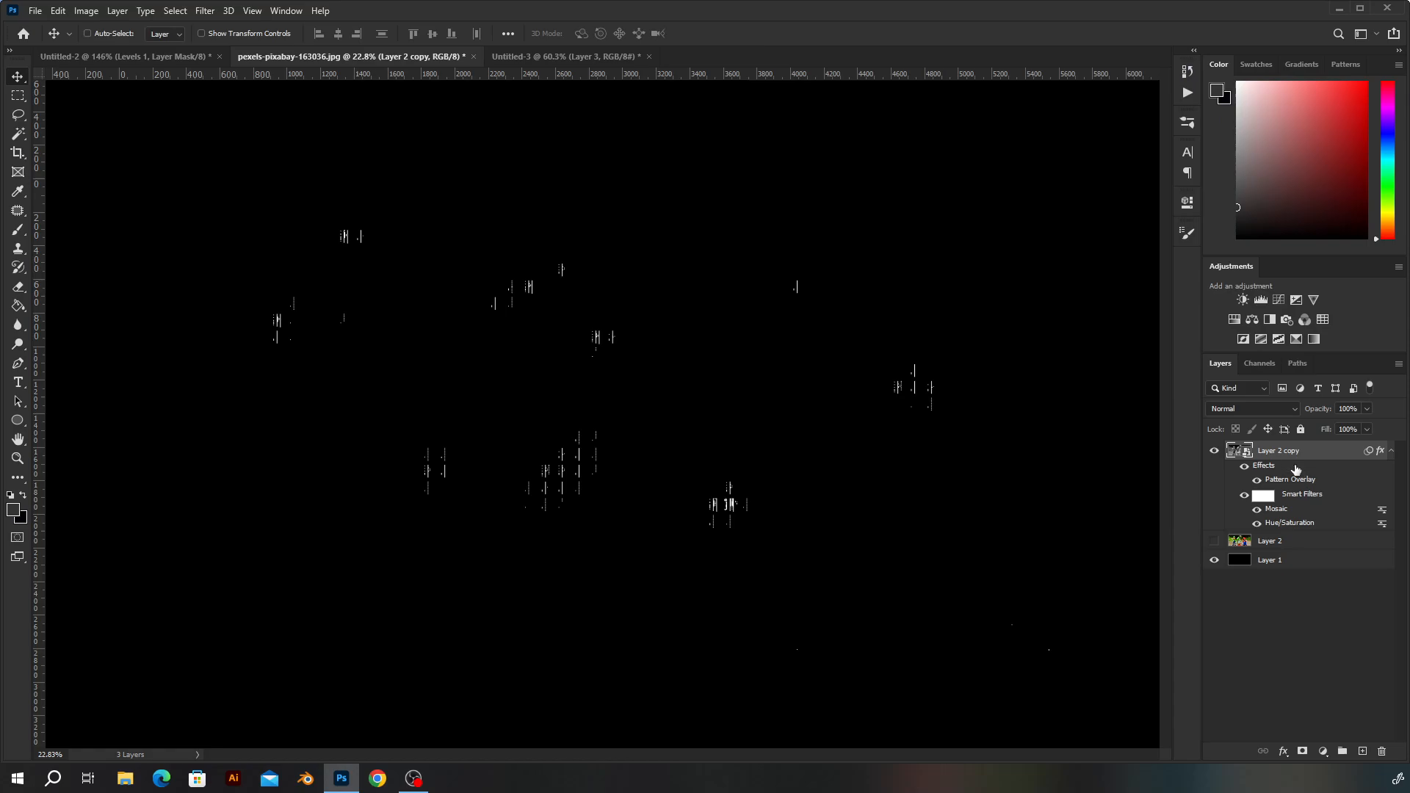
Step: Brighten Layer 2 copy with a Levels smart filter so the Hard Mix overlay reveals more binary code
key(ctrl+l)
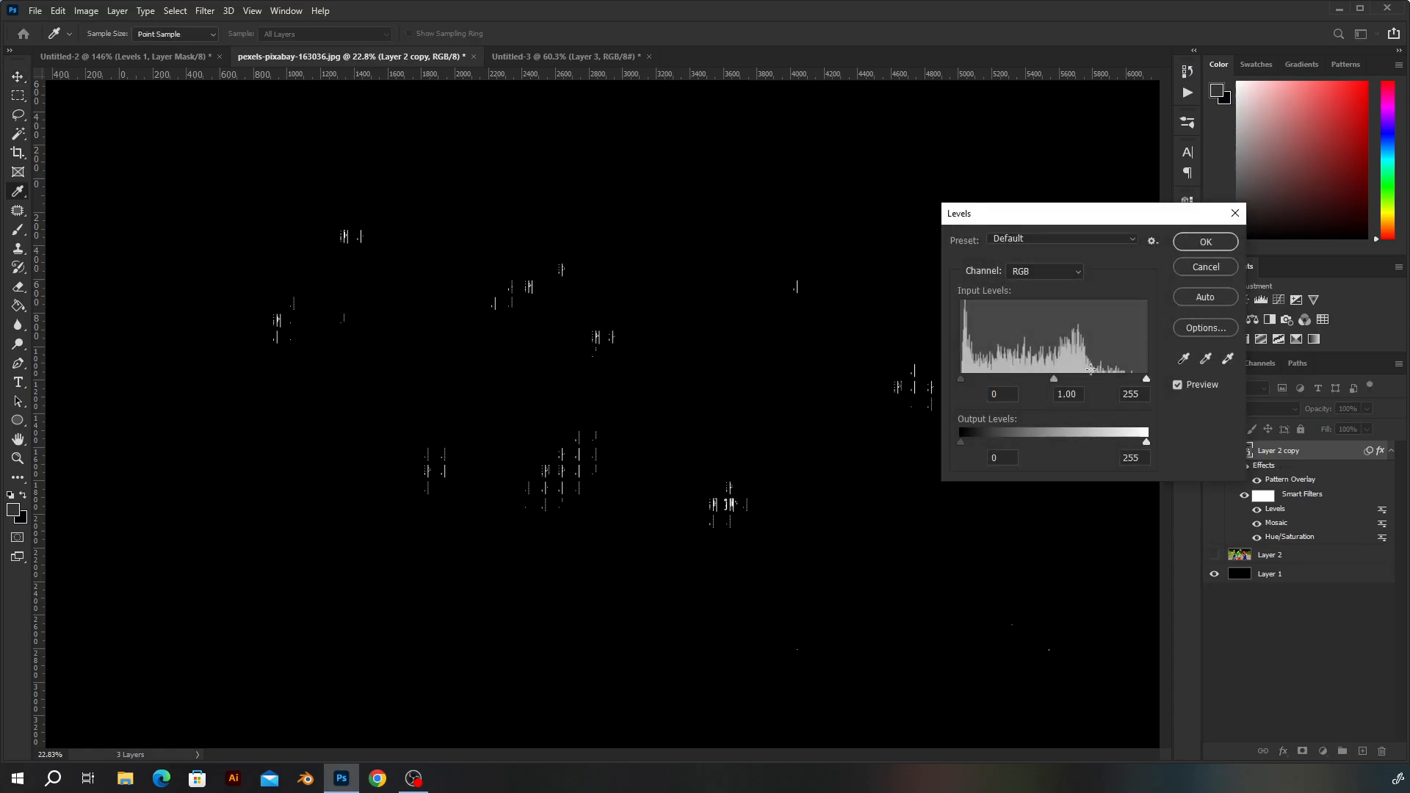
drag(1036, 381, 980, 377)
click(1205, 247)
Step: Set the cell size of Layer 2 copy's Mosaic smart filter to 30 square
scroll(691, 445, down, 4)
scroll(659, 450, up, 3)
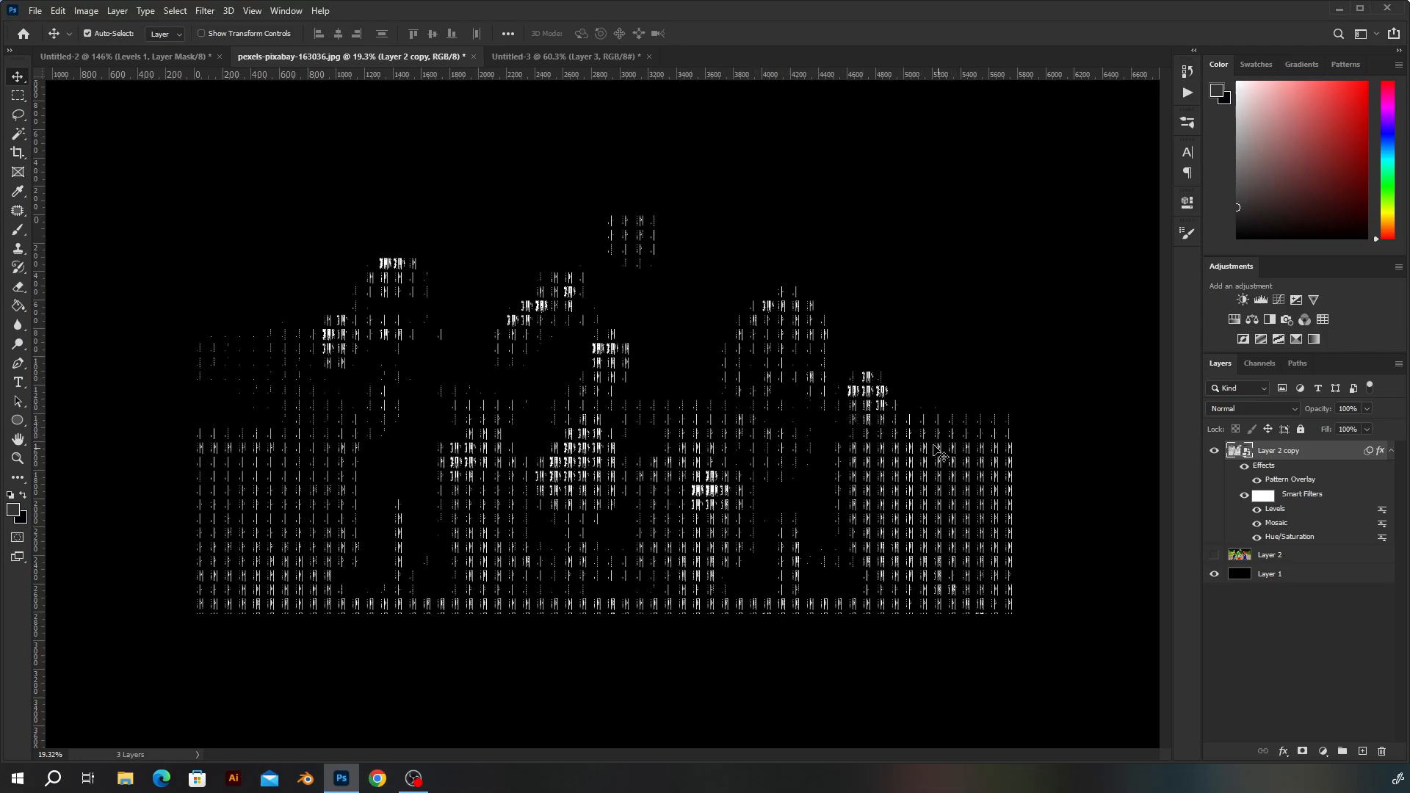
scroll(898, 432, down, 1)
scroll(914, 474, up, 2)
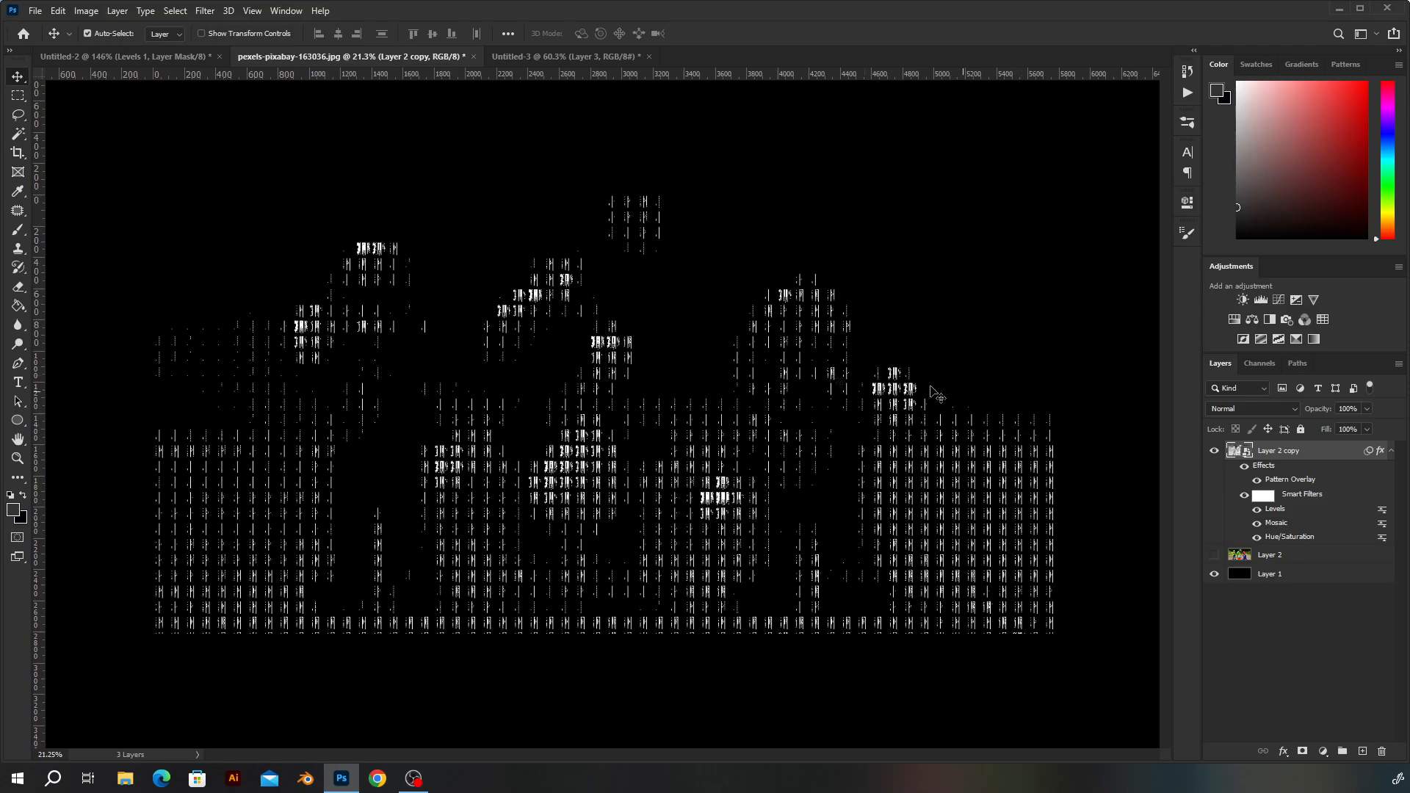
scroll(623, 353, down, 2)
scroll(601, 401, up, 1)
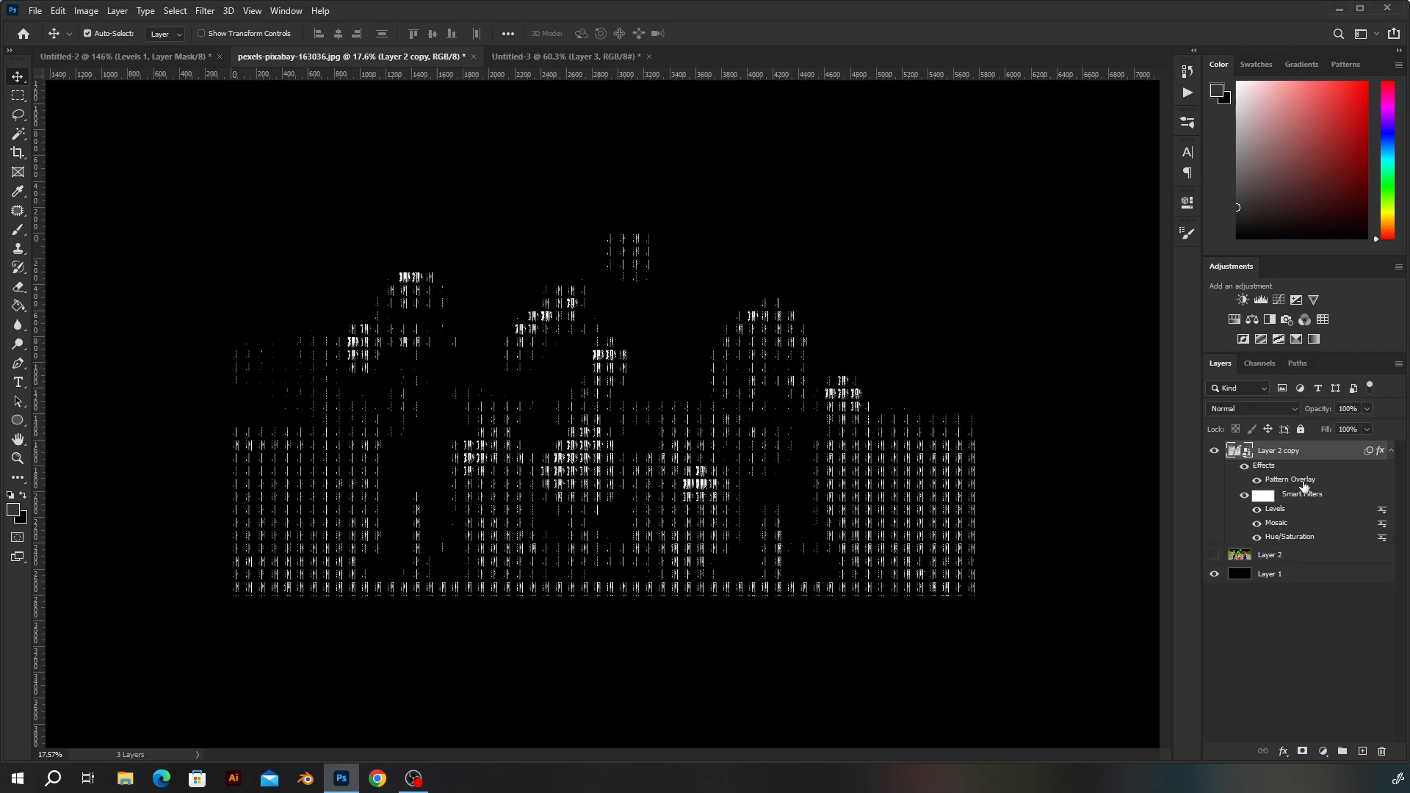
double_click(1276, 524)
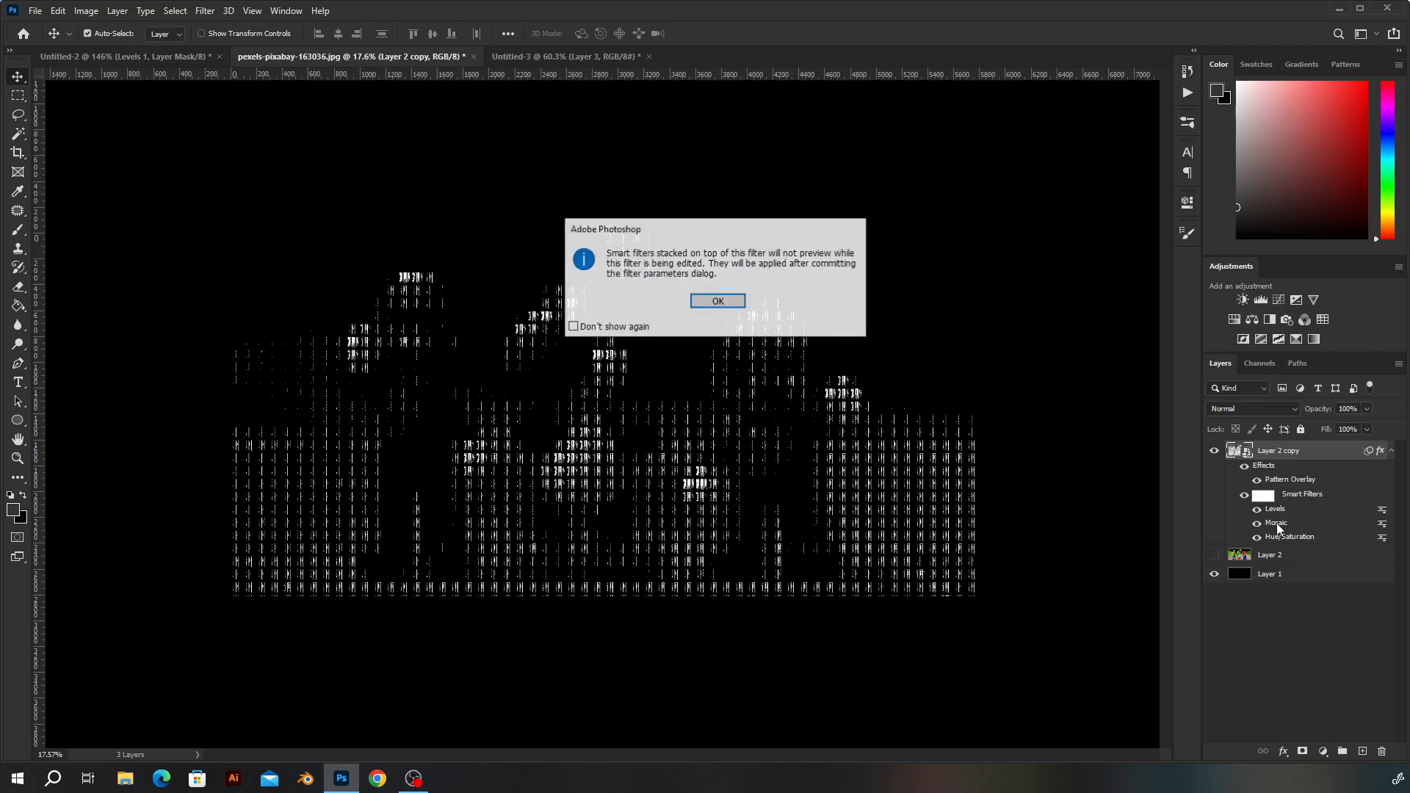
click(718, 299)
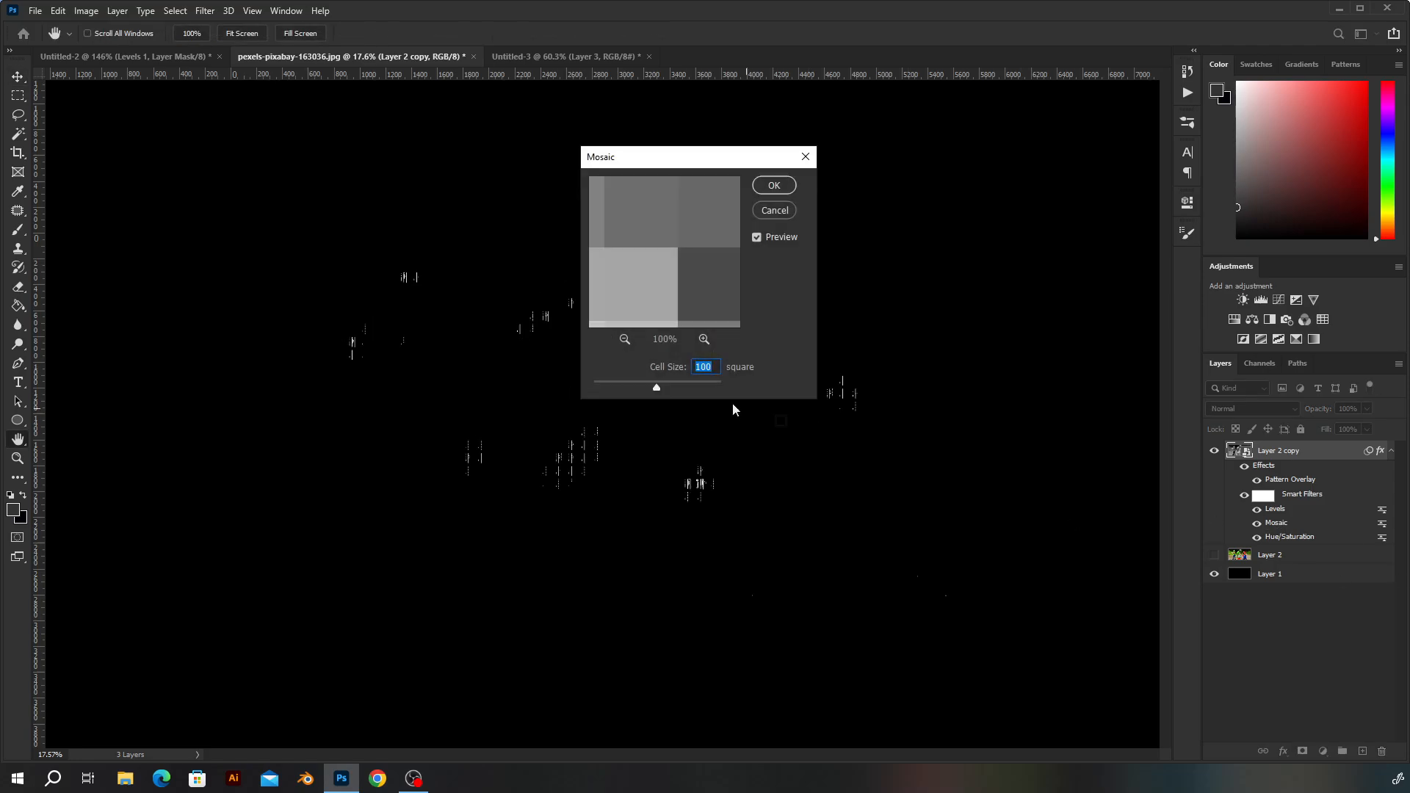
text(30)
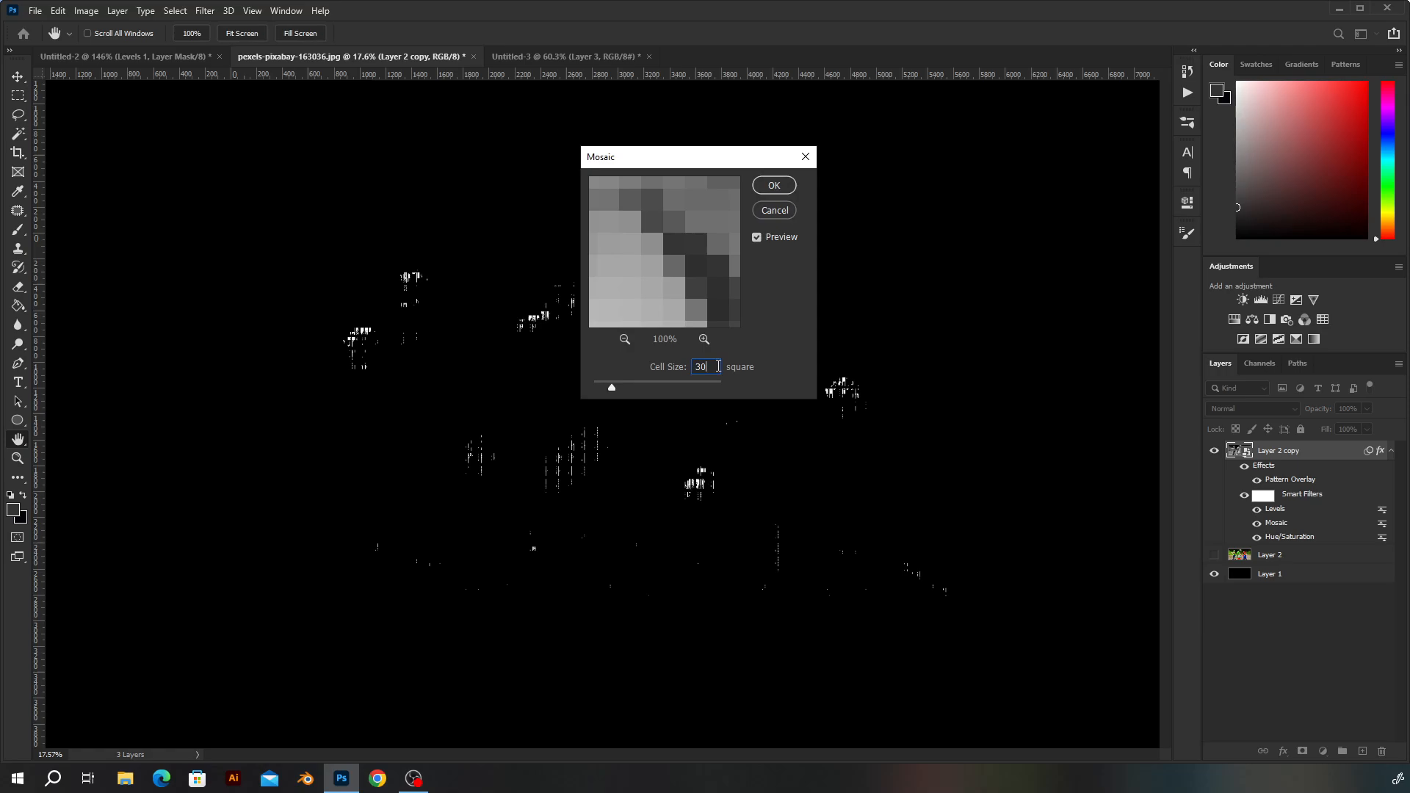
key(Return)
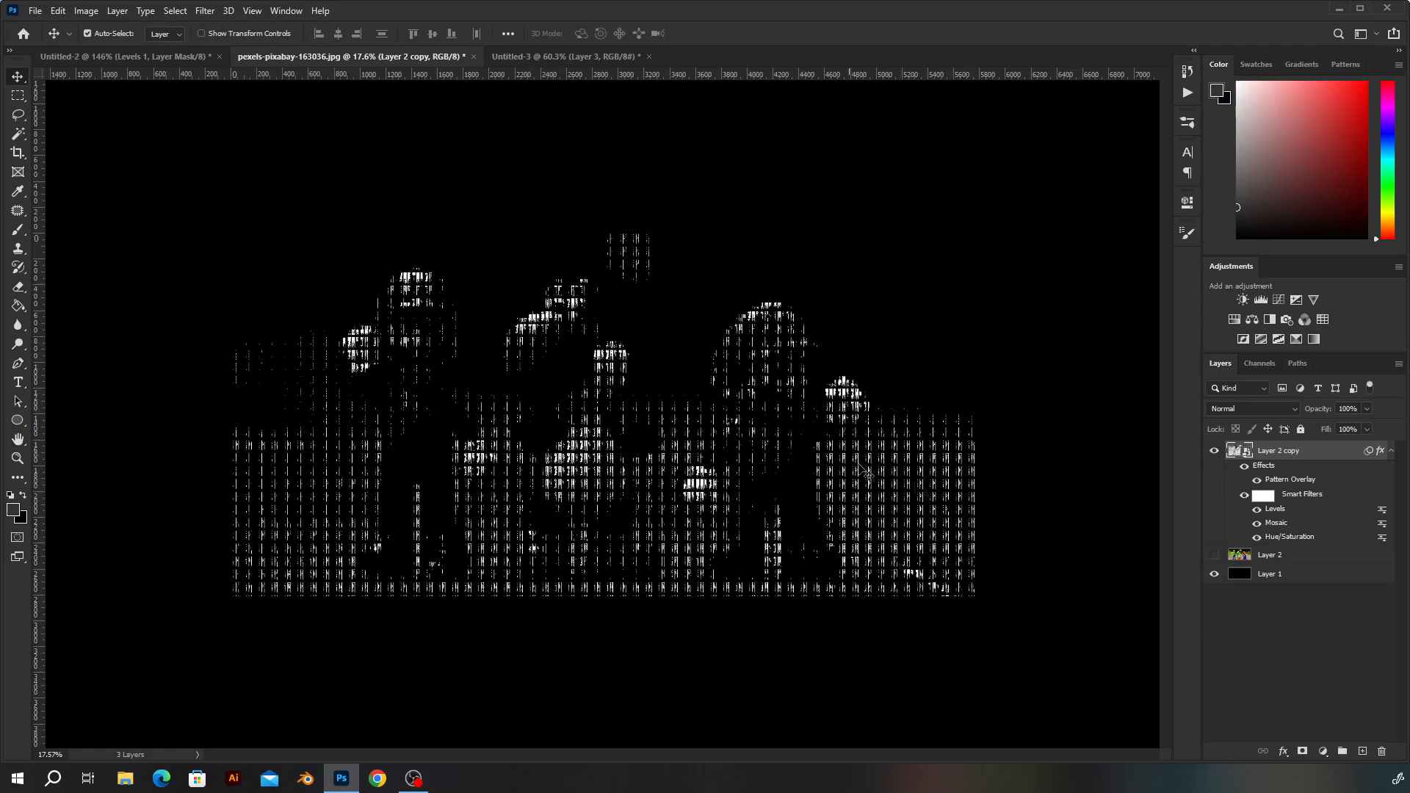
Step: Set the scale of Layer 2 copy's Pattern Overlay to 3%
double_click(1295, 481)
click(1066, 209)
text(3)
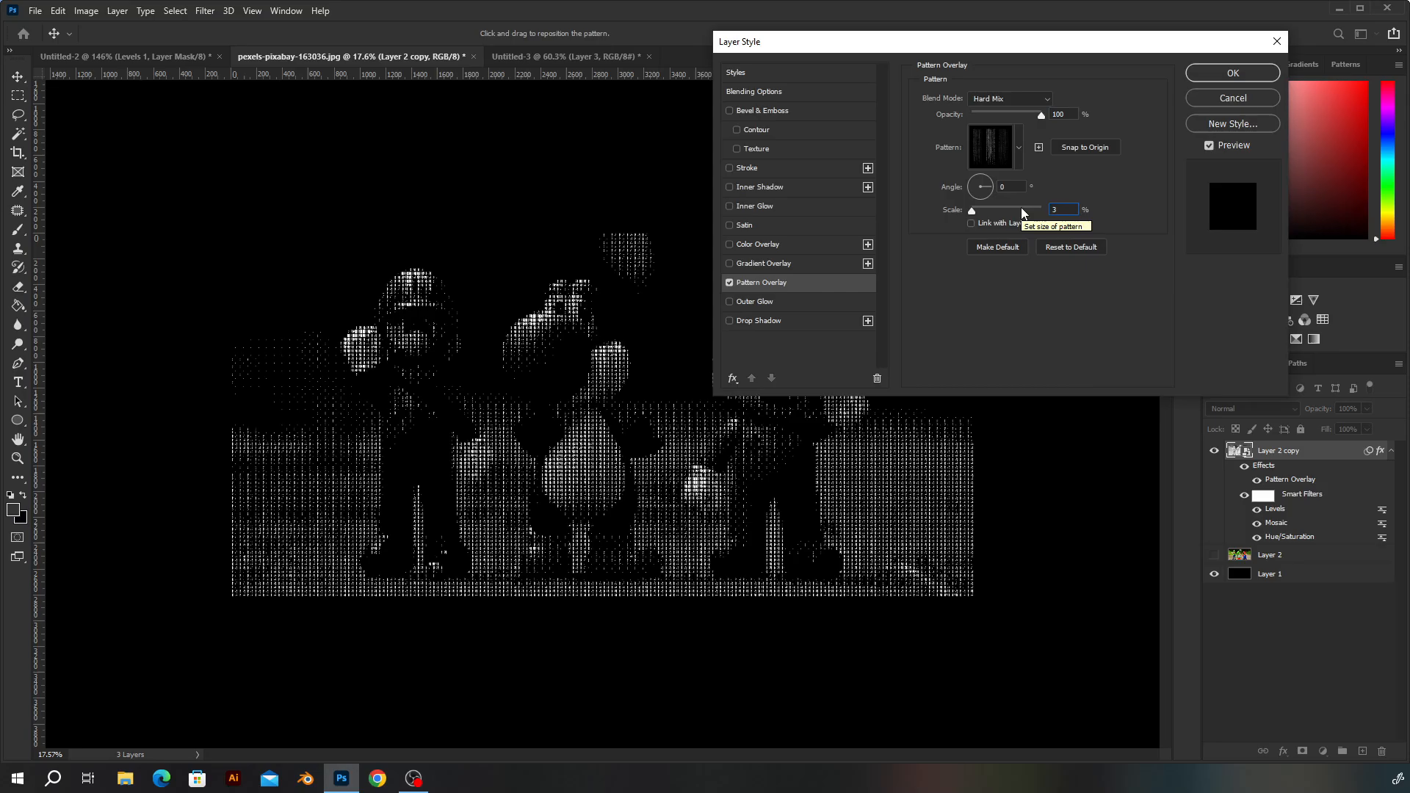
key(Return)
Step: Examine the binary code detail across the photo up close and compare it with the source pattern in Untitled-3
scroll(821, 446, up, 5)
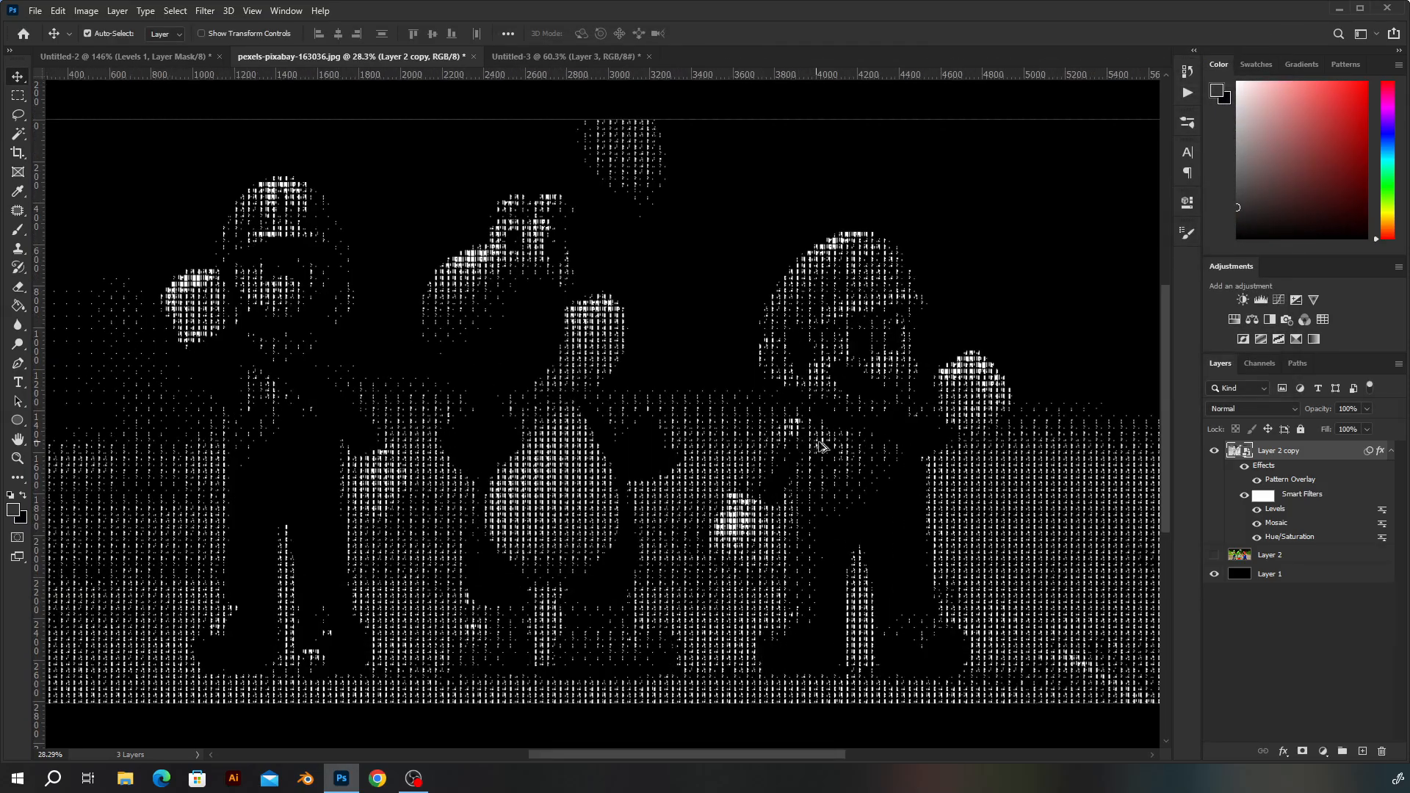
scroll(682, 314, down, 3)
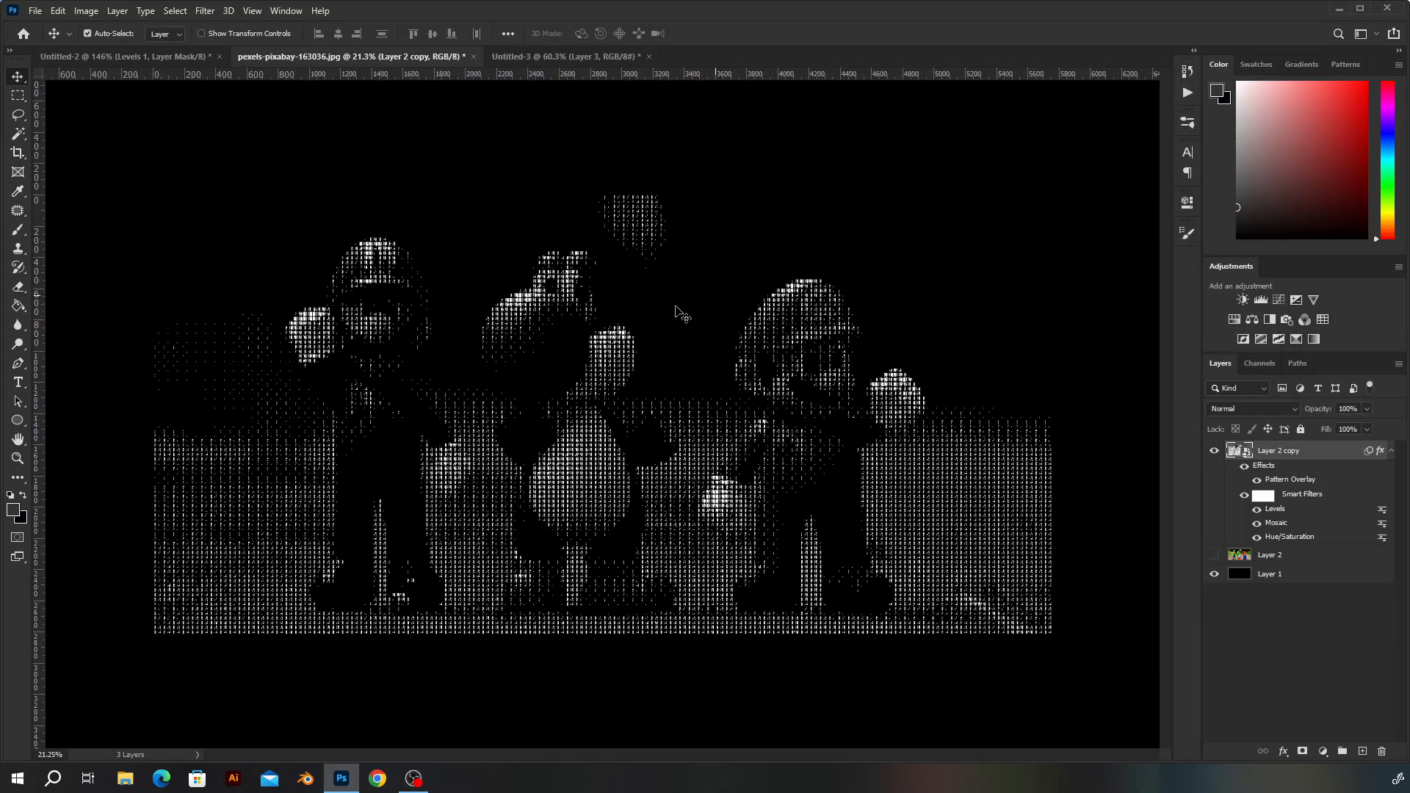
scroll(919, 452, up, 14)
scroll(919, 452, up, 12)
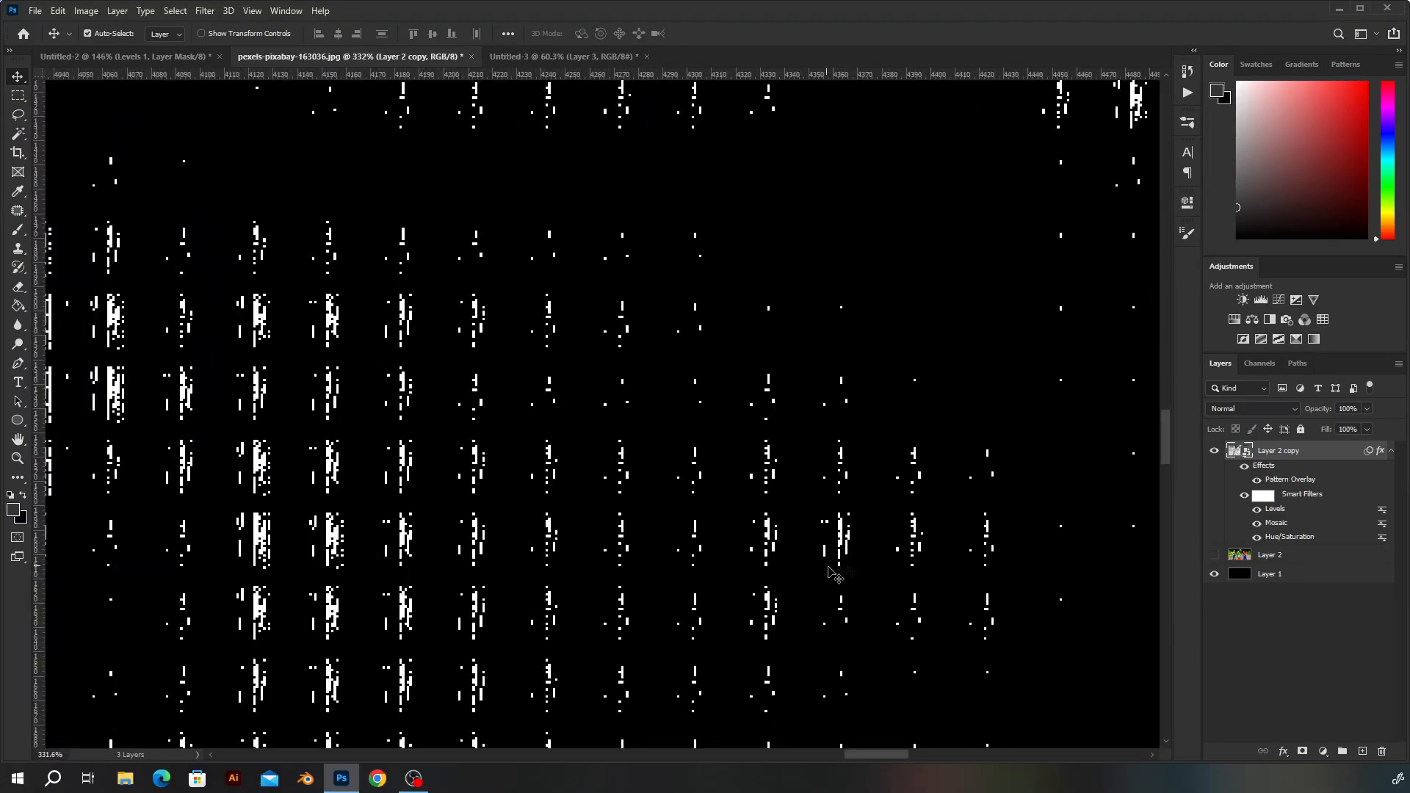
scroll(833, 571, down, 4)
click(564, 57)
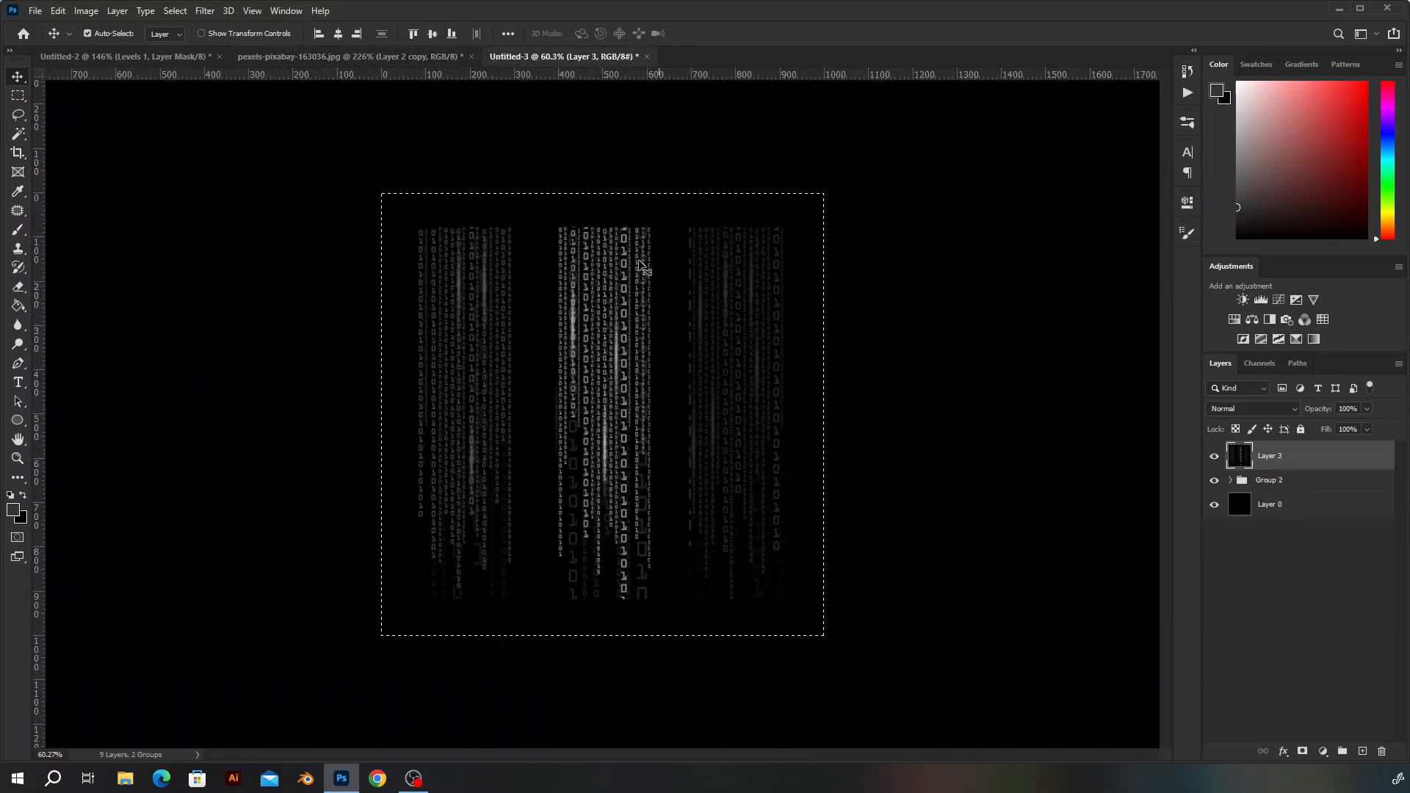
click(407, 56)
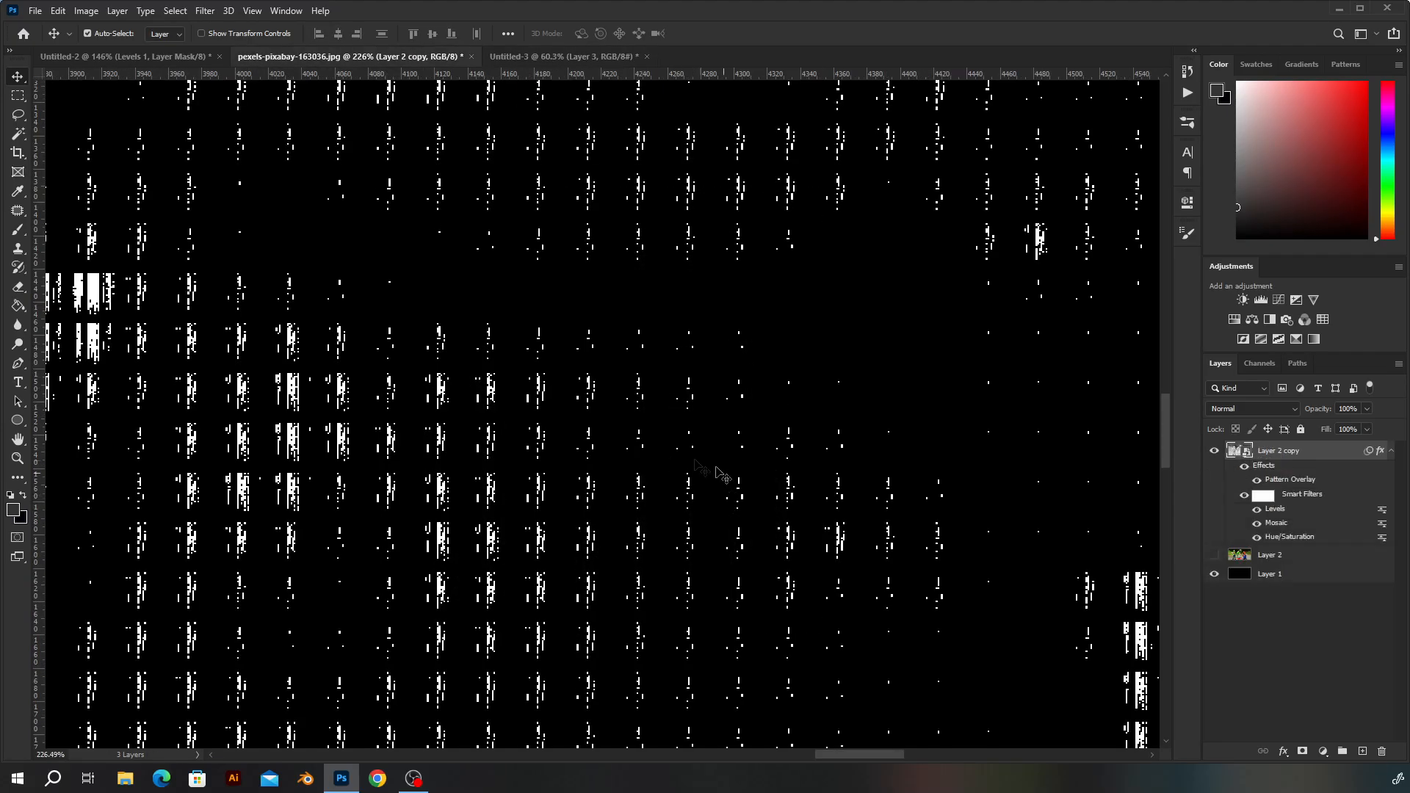
scroll(432, 464, down, 1)
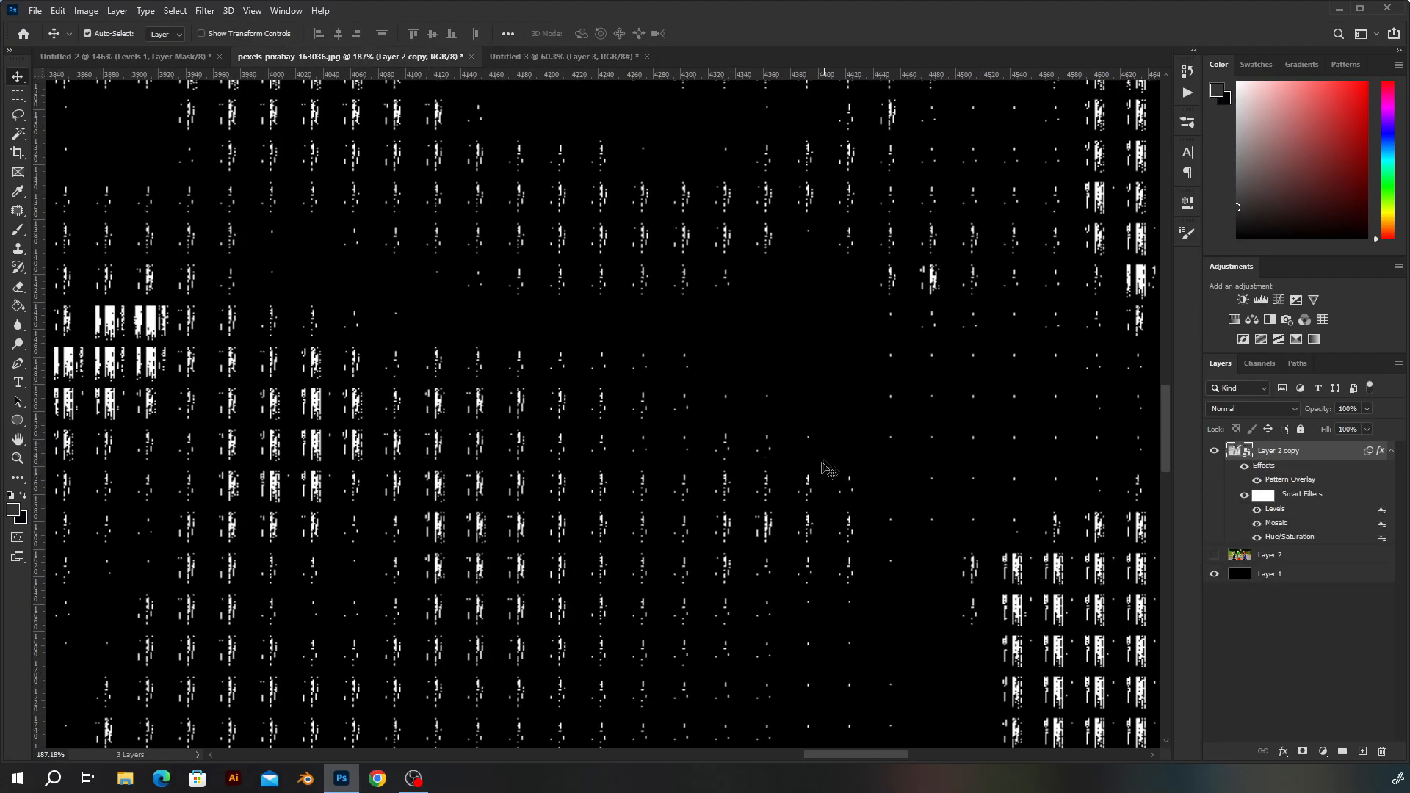
scroll(659, 390, down, 12)
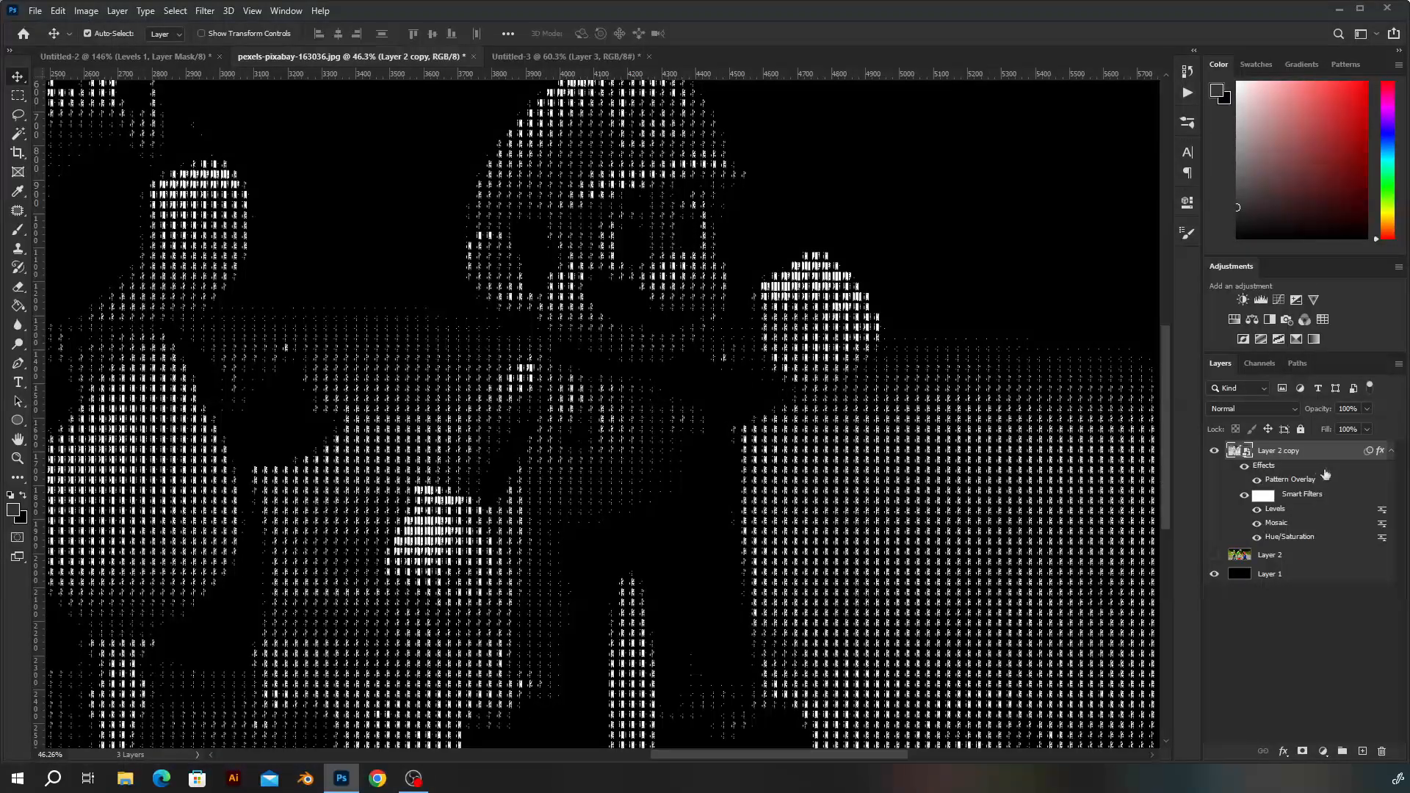
scroll(852, 518, down, 3)
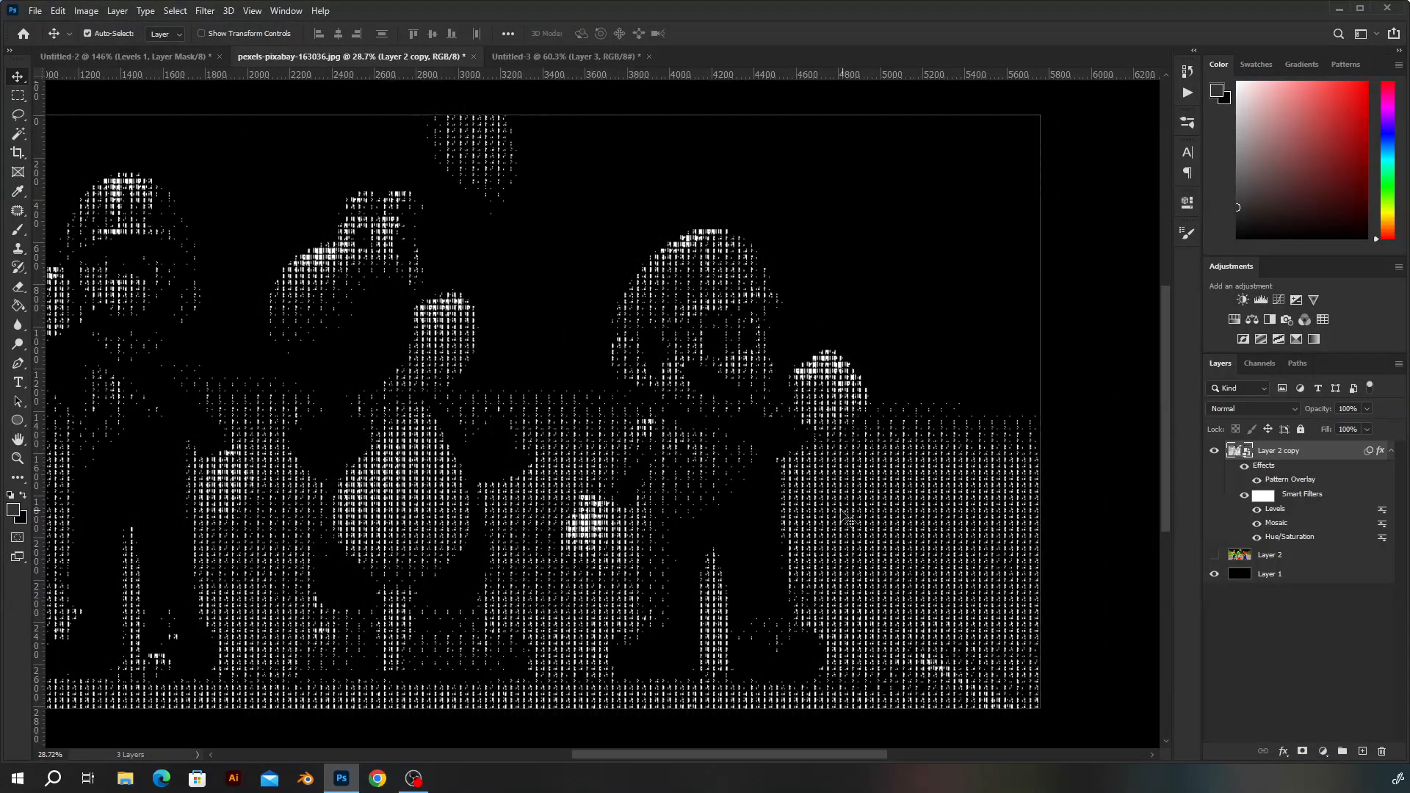
scroll(810, 511, down, 2)
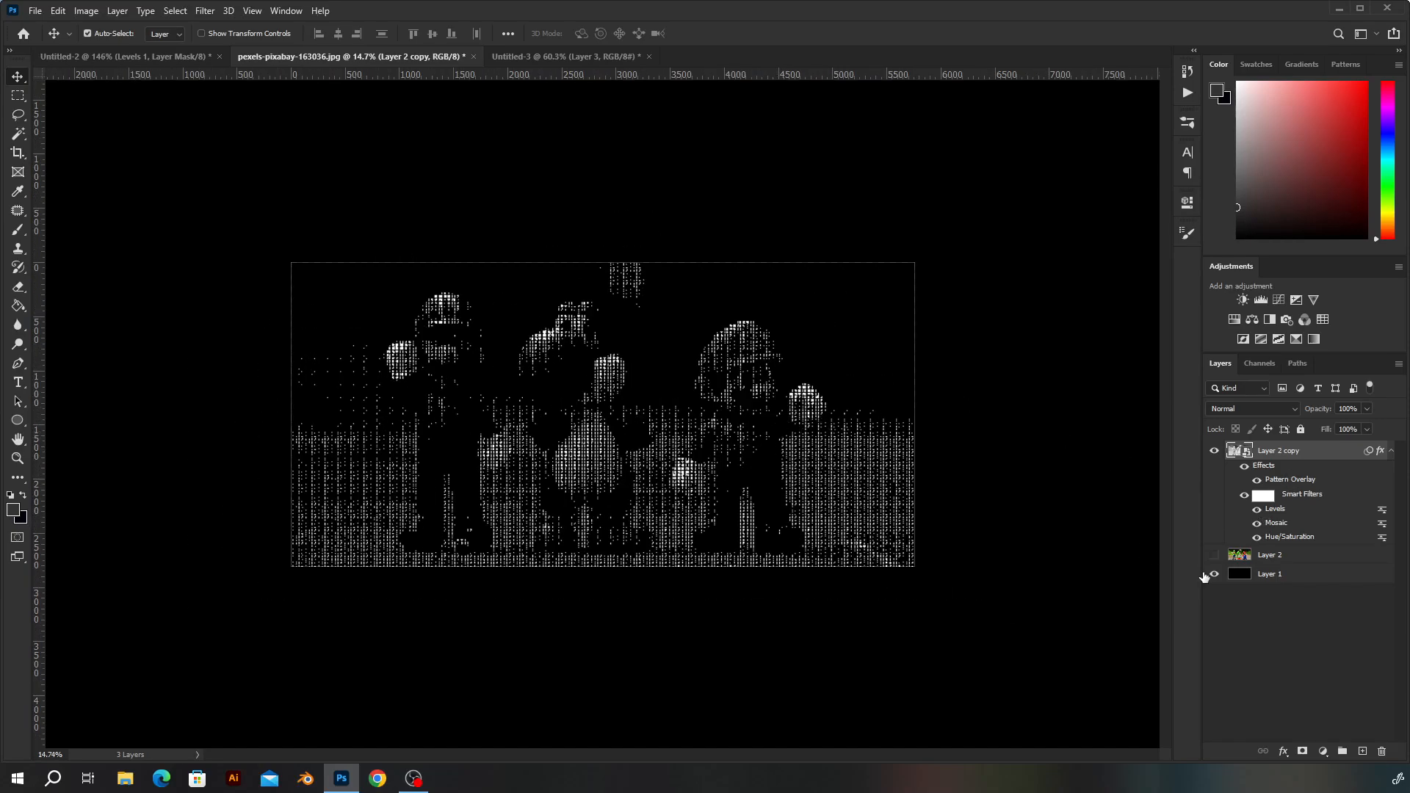
Step: With Layer 1 hidden, blend Layer 2 copy's interior effects as a group and set the black value of Blend If for This Layer to 10
key(ctrl+0)
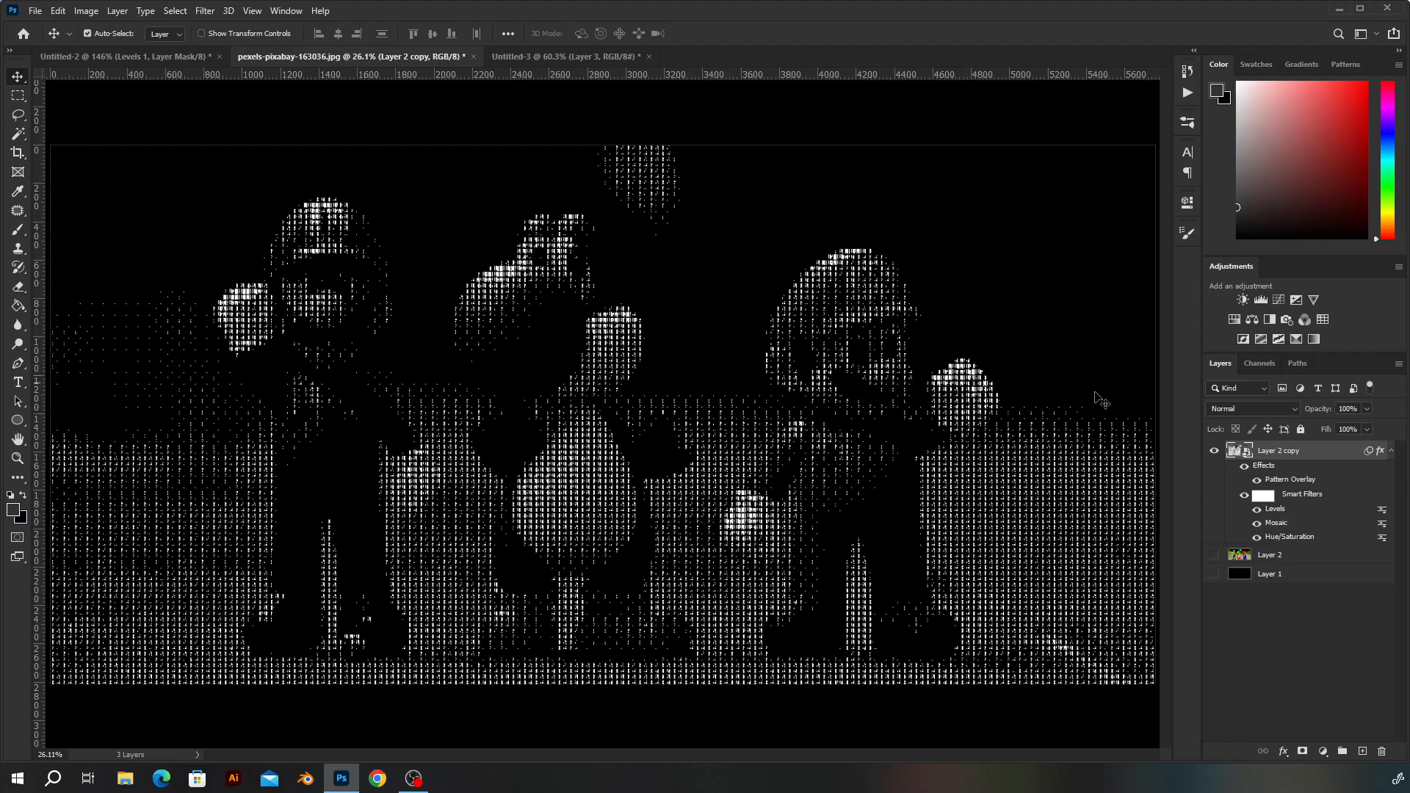
double_click(1335, 459)
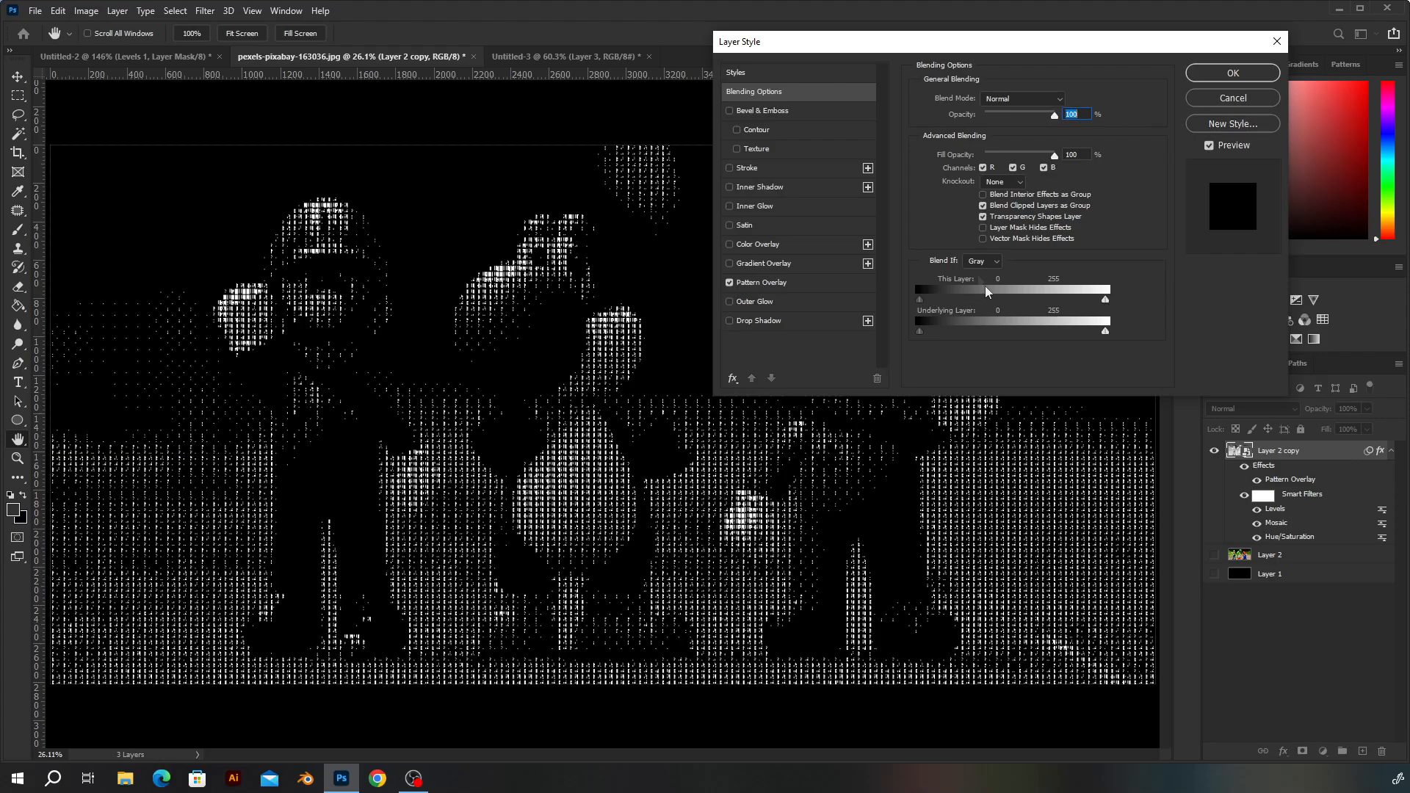
drag(958, 301, 920, 302)
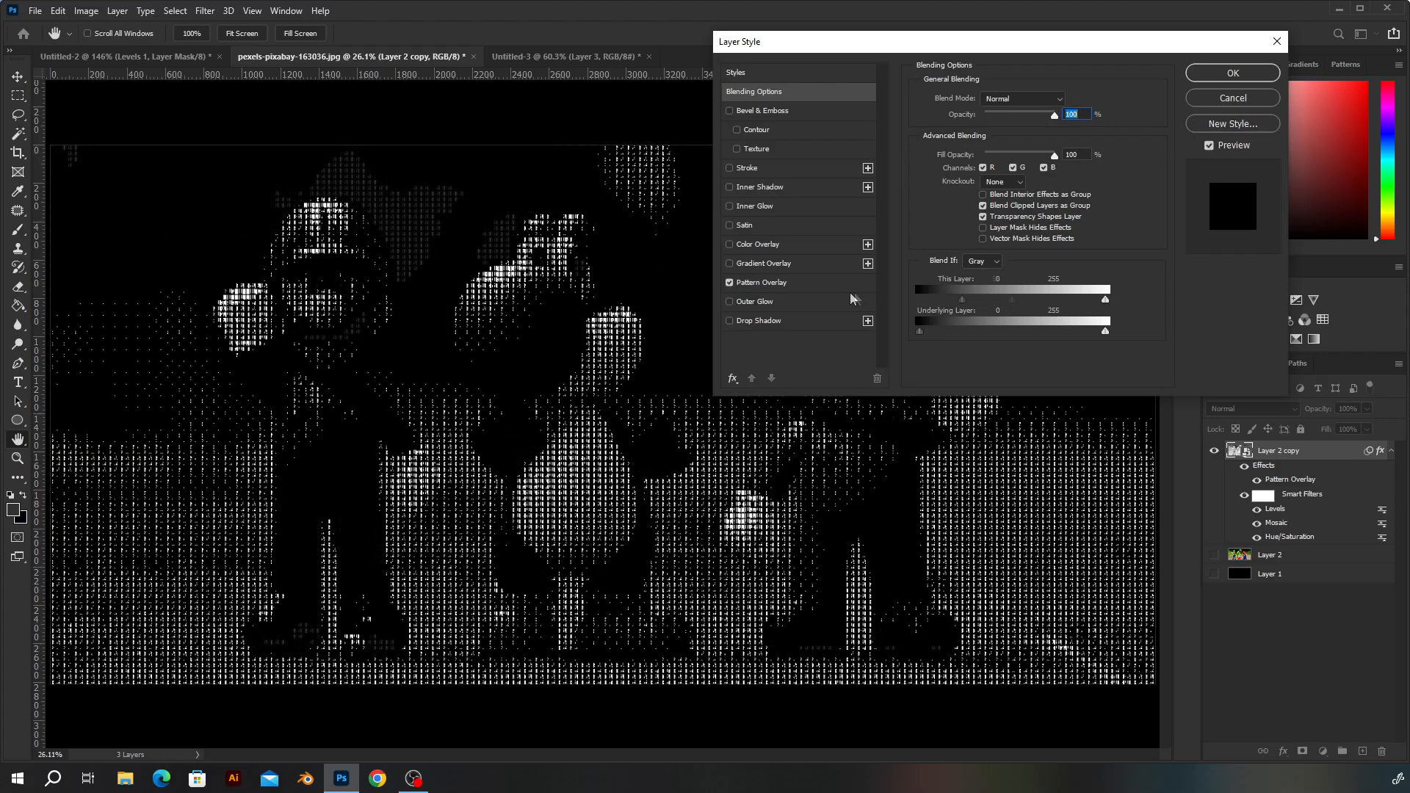
click(983, 195)
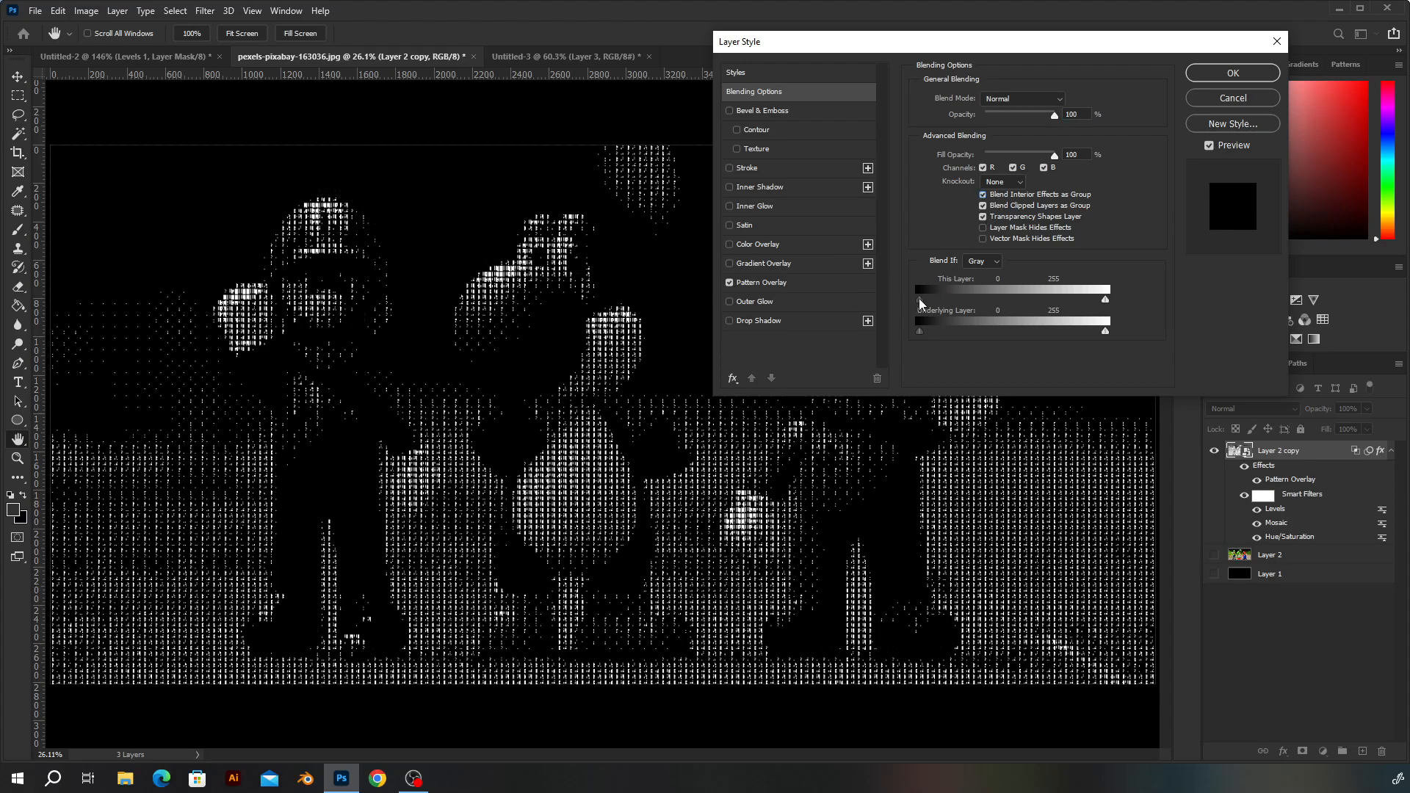
drag(920, 298, 931, 297)
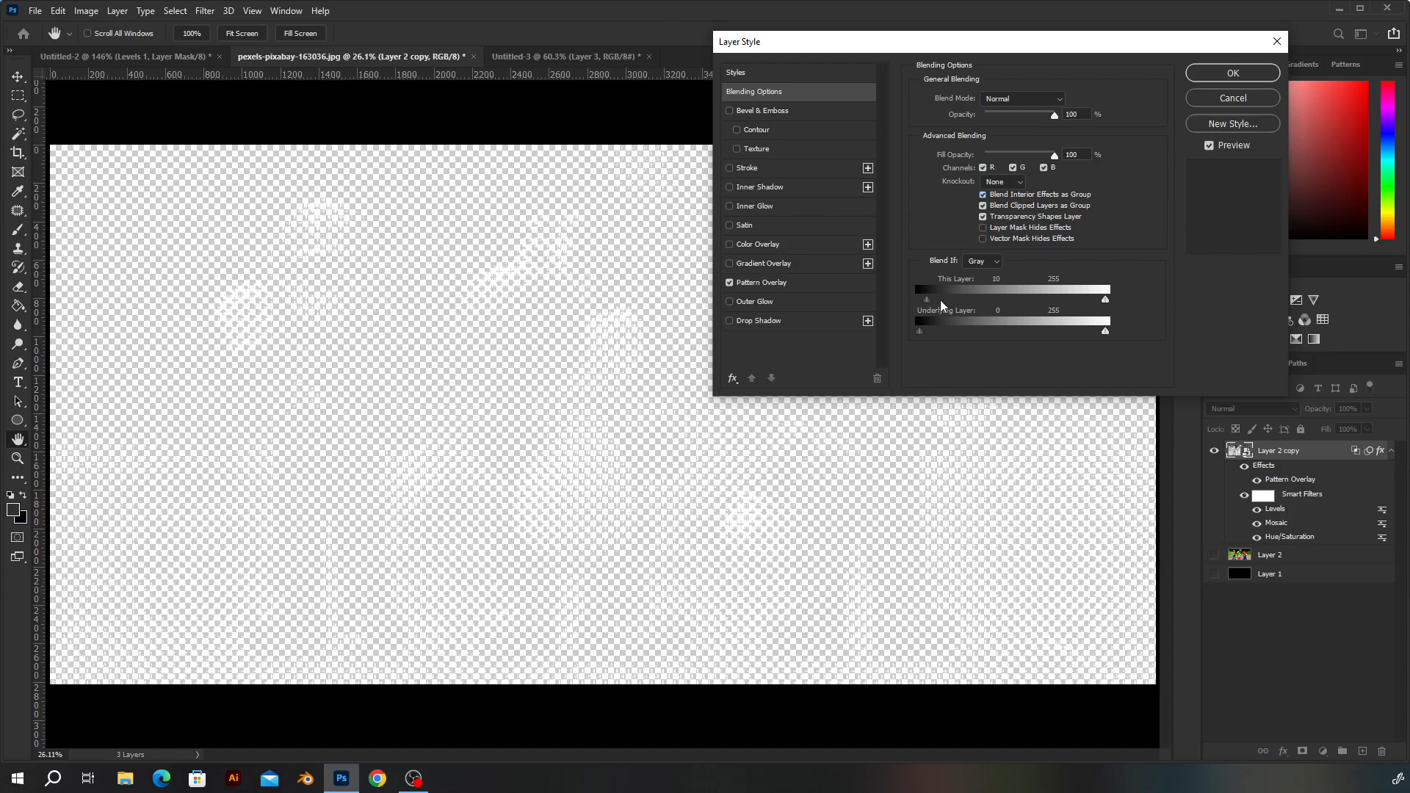
click(1219, 73)
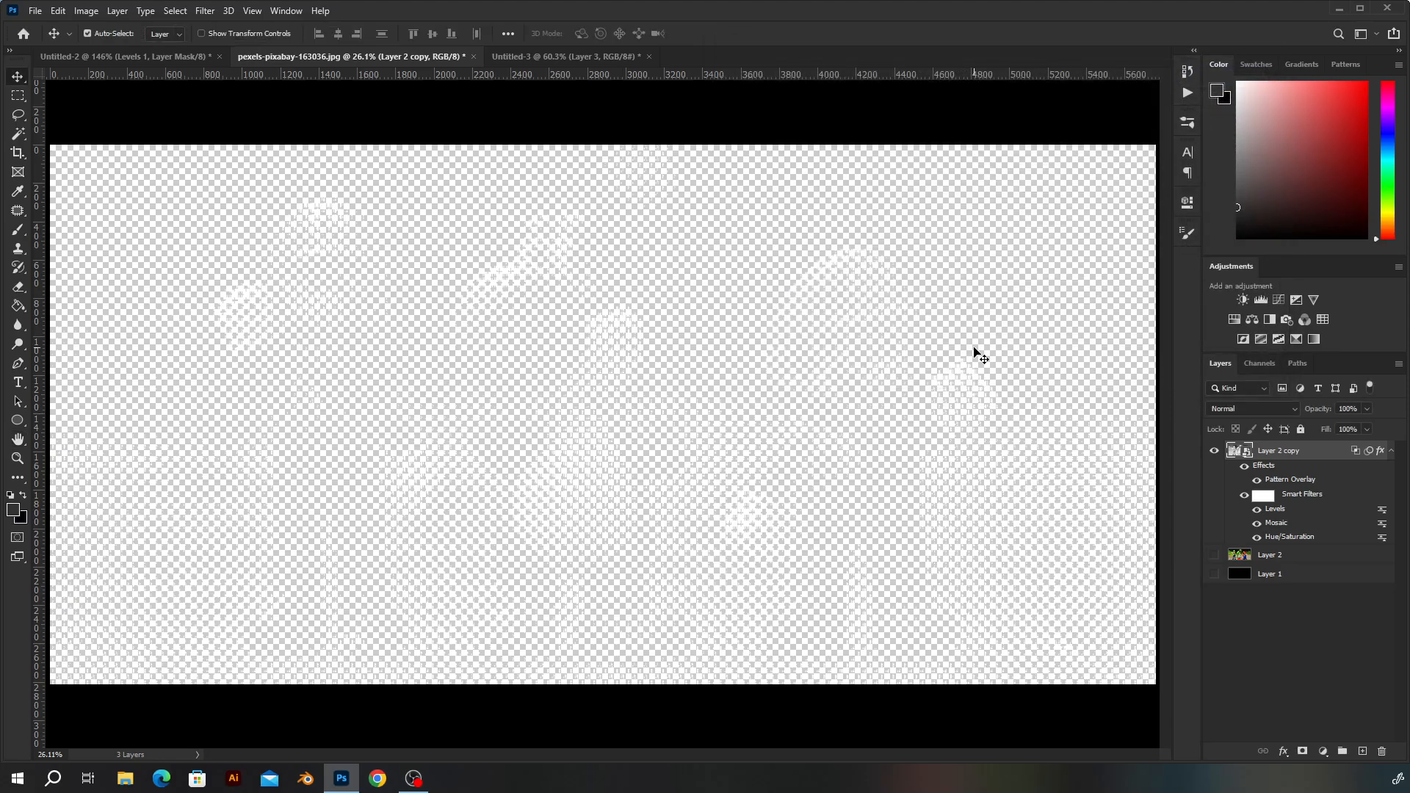
Step: Compare the transparent code with and without the black Layer 1 behind it, leaving Layer 1 shown
click(1224, 575)
click(1213, 575)
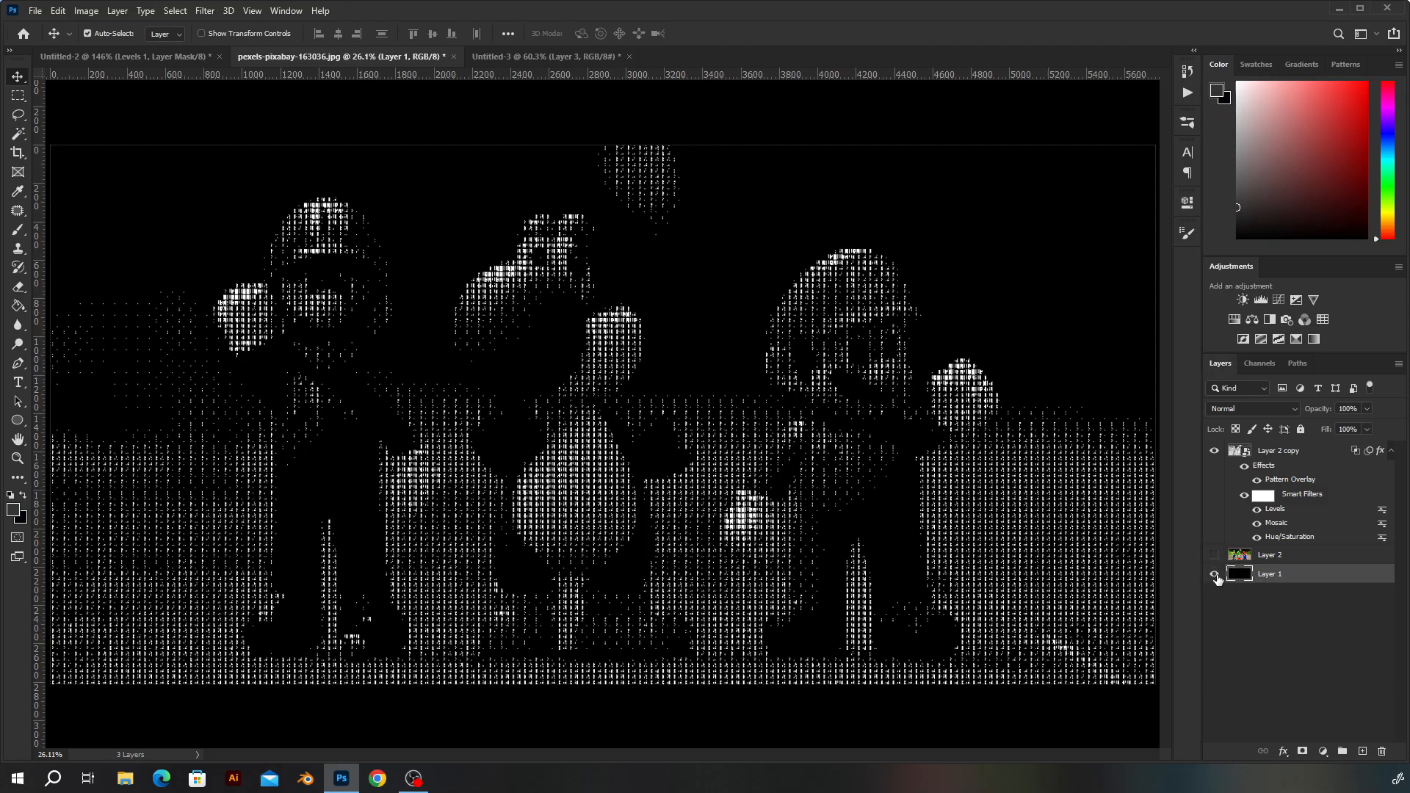
click(1214, 575)
click(1214, 575)
click(1214, 575)
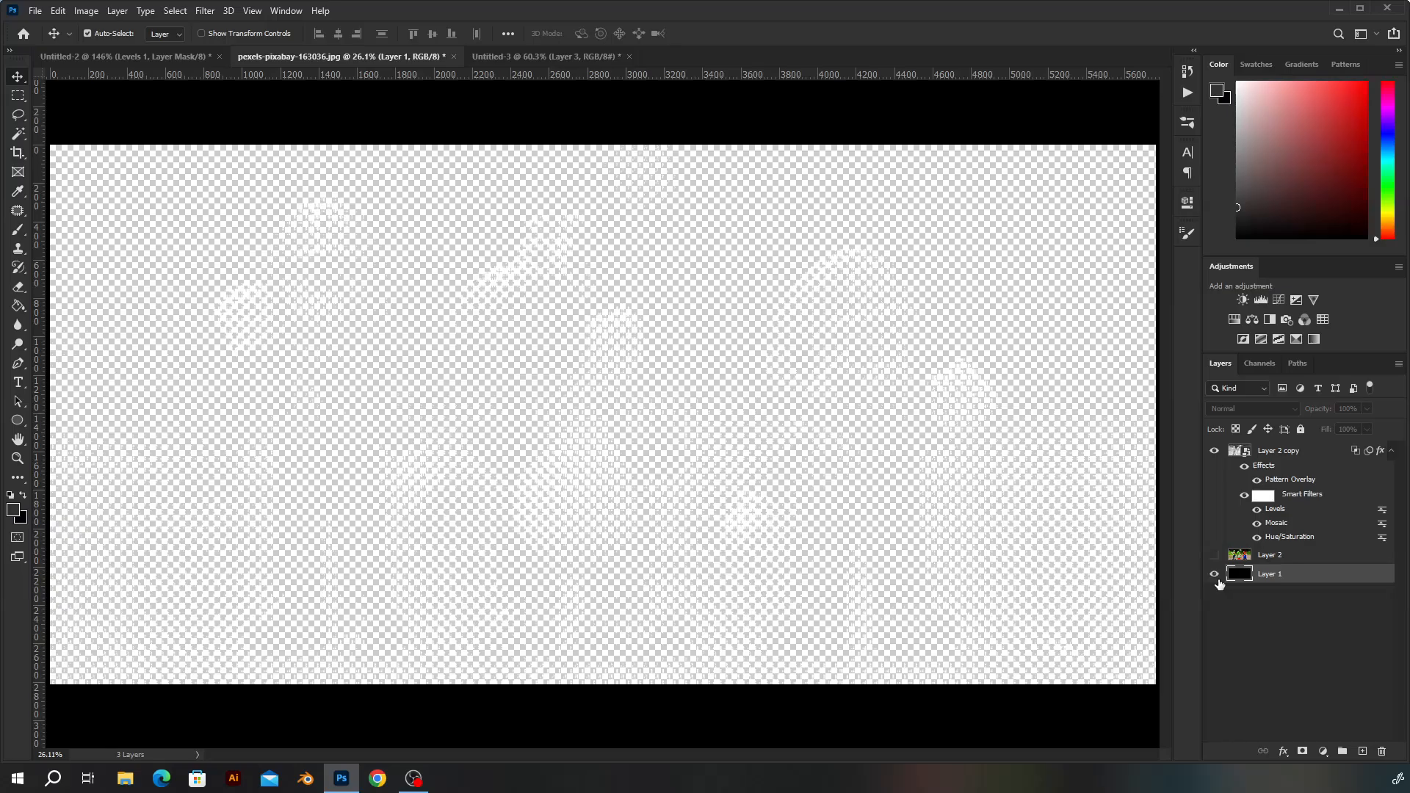
click(1214, 575)
scroll(859, 284, down, 3)
scroll(893, 366, up, 2)
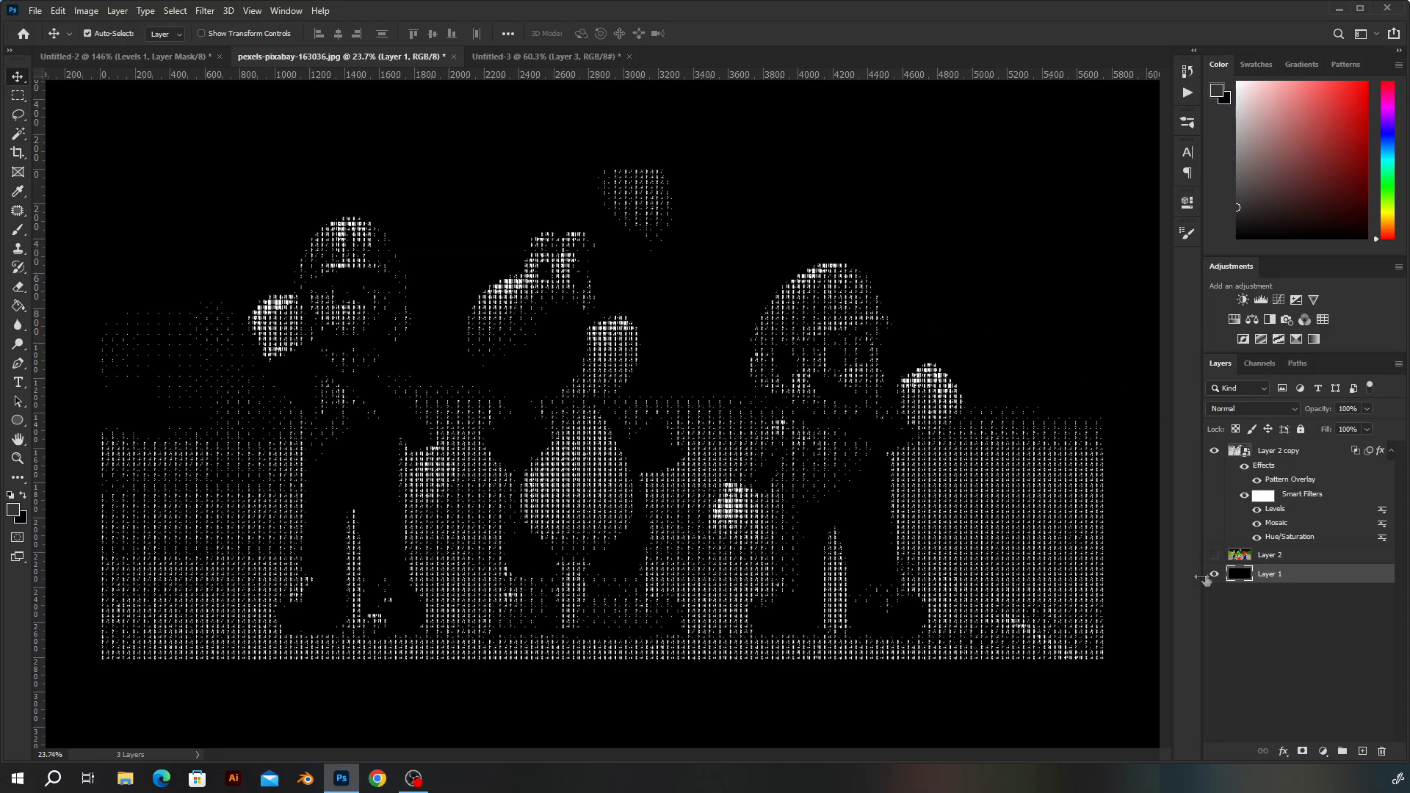
Step: Add a new empty layer directly above Layer 2 copy
click(1260, 455)
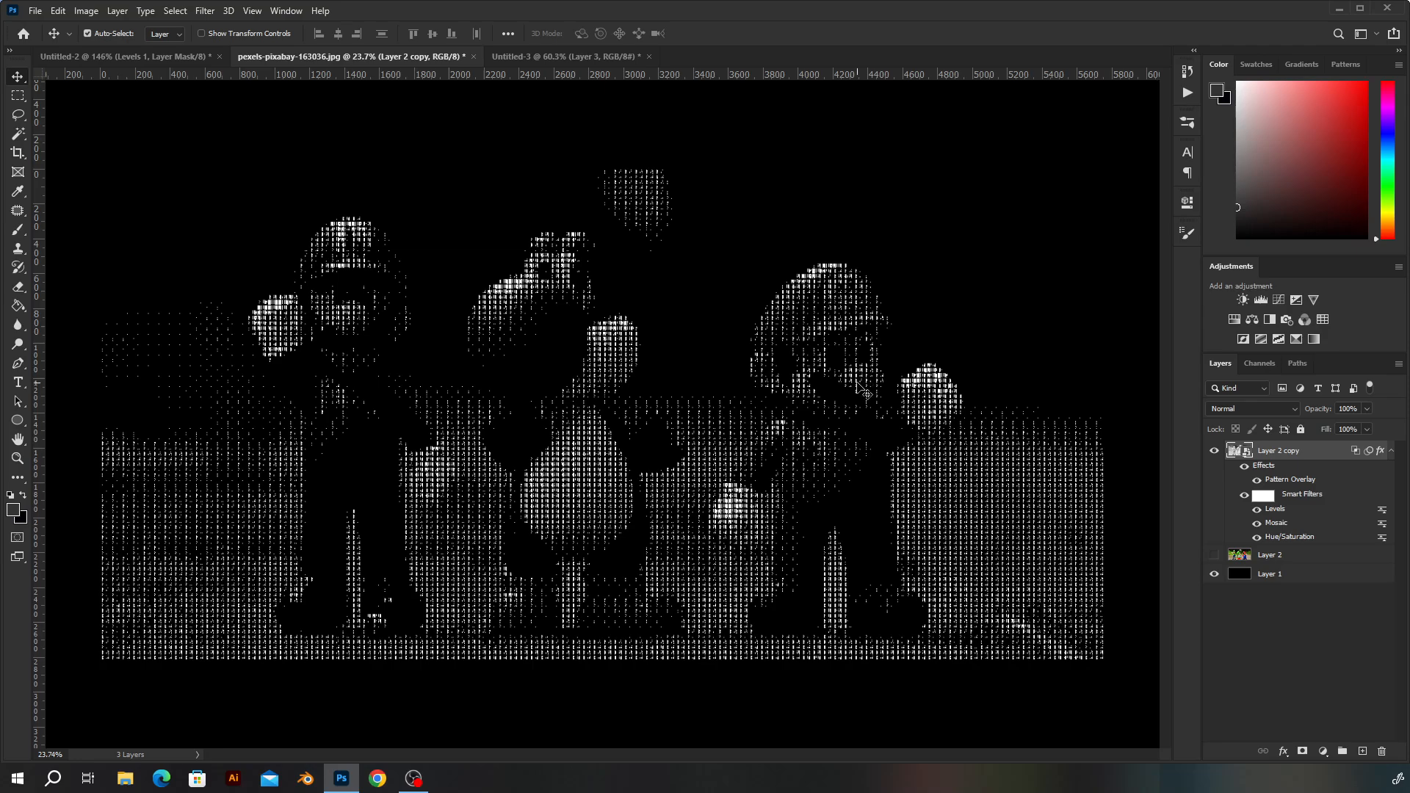
click(1362, 751)
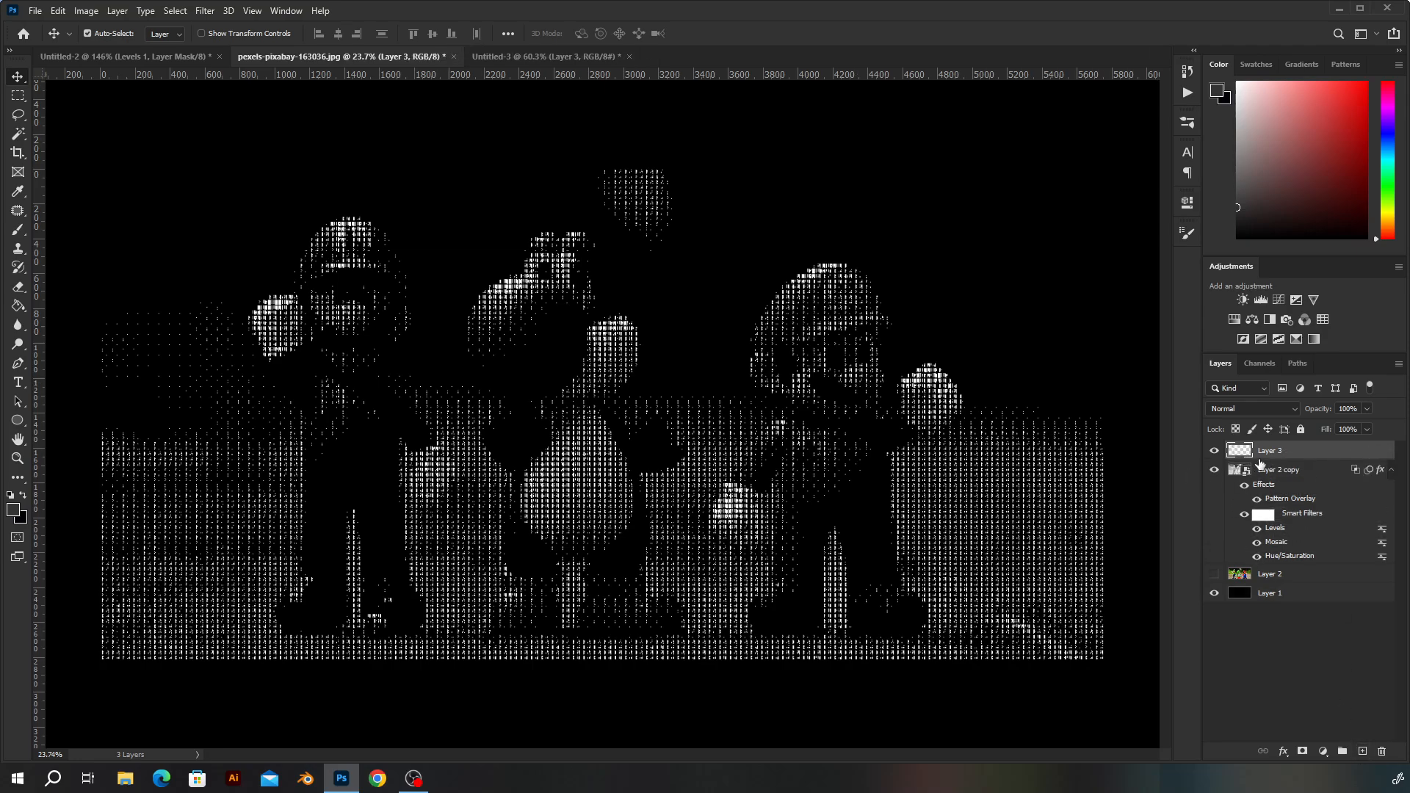
Step: Merge Layer 3 with Layer 2 copy and clip a green Solid Color fill layer to the merged layer
ctrl+click(1276, 478)
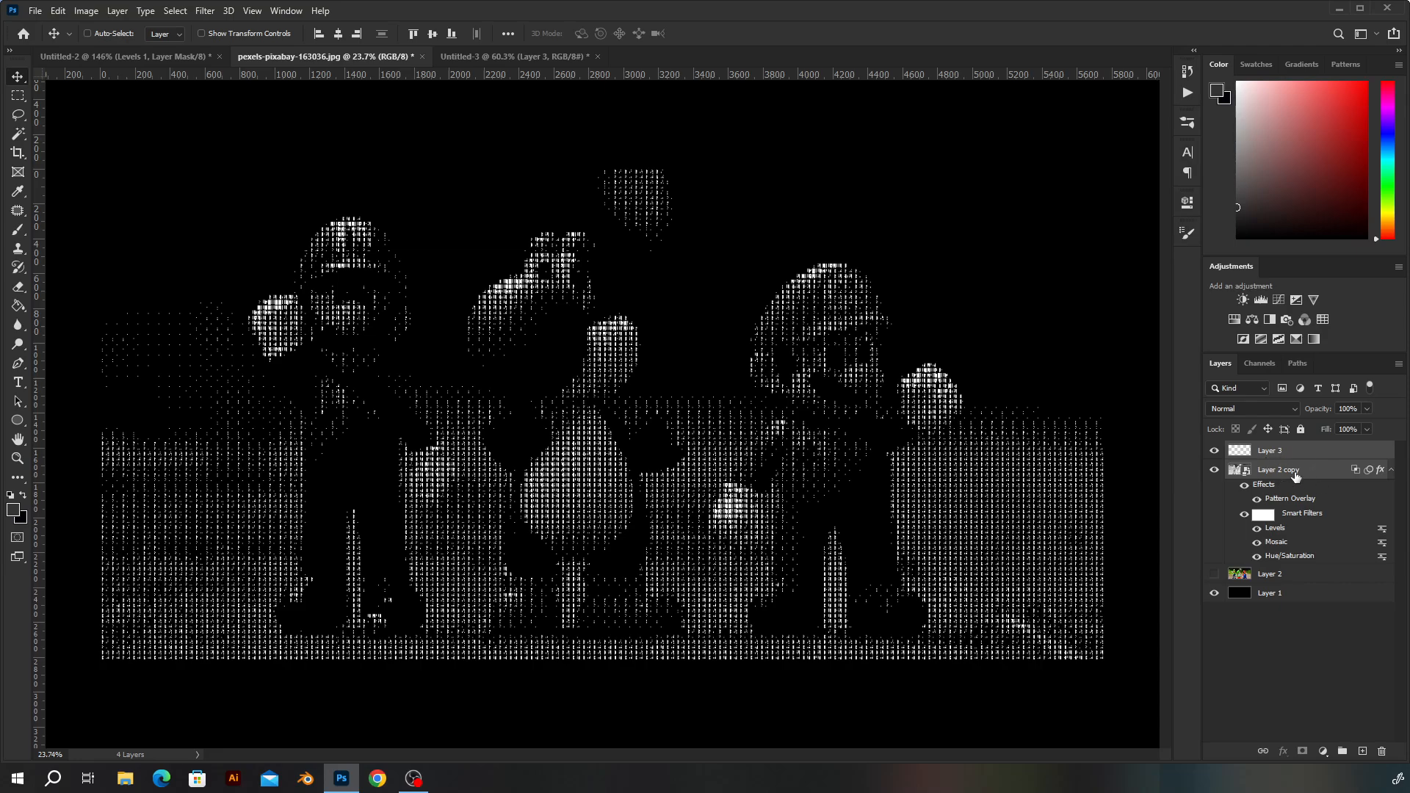
key(ctrl+e)
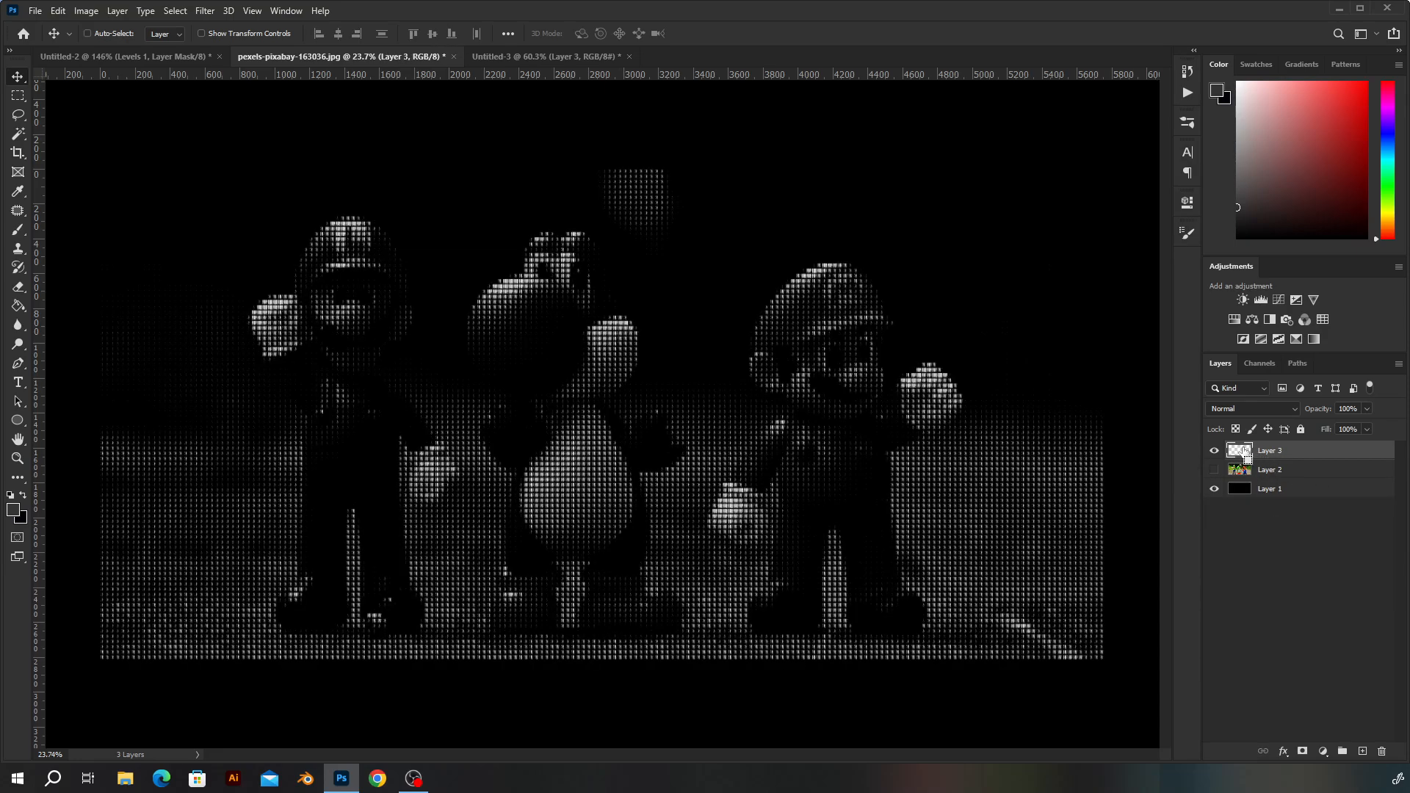
click(1323, 752)
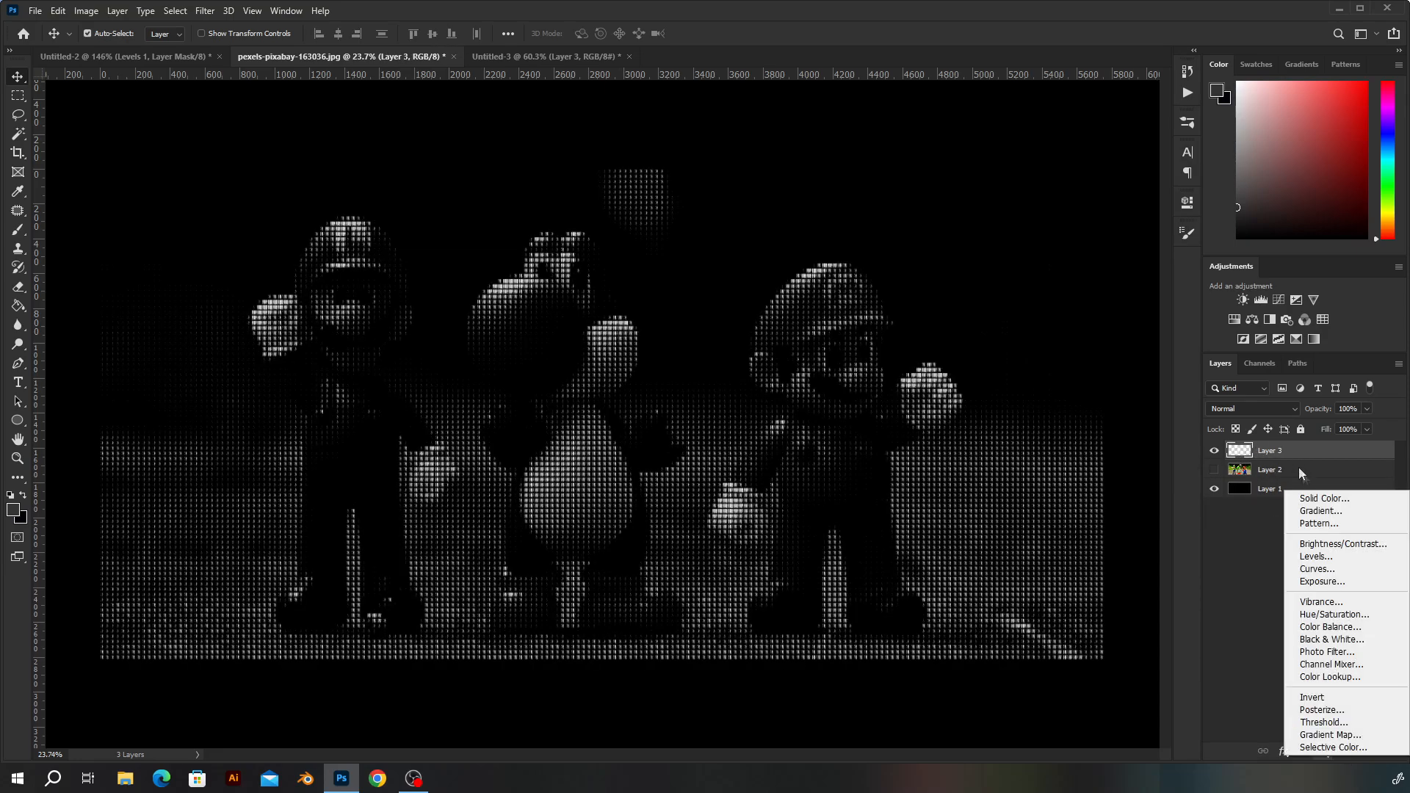
click(1311, 497)
click(1094, 377)
drag(971, 365, 1077, 262)
click(1239, 255)
alt+click(1290, 458)
Step: Change the clipped Solid Color fill to the lighter green #7bffa3 and inspect the tinted code
key(ctrl+minus)
double_click(1251, 450)
mouse_move(948, 345)
mouse_down()
mouse_move(1022, 262)
mouse_move(986, 232)
mouse_up()
click(1221, 254)
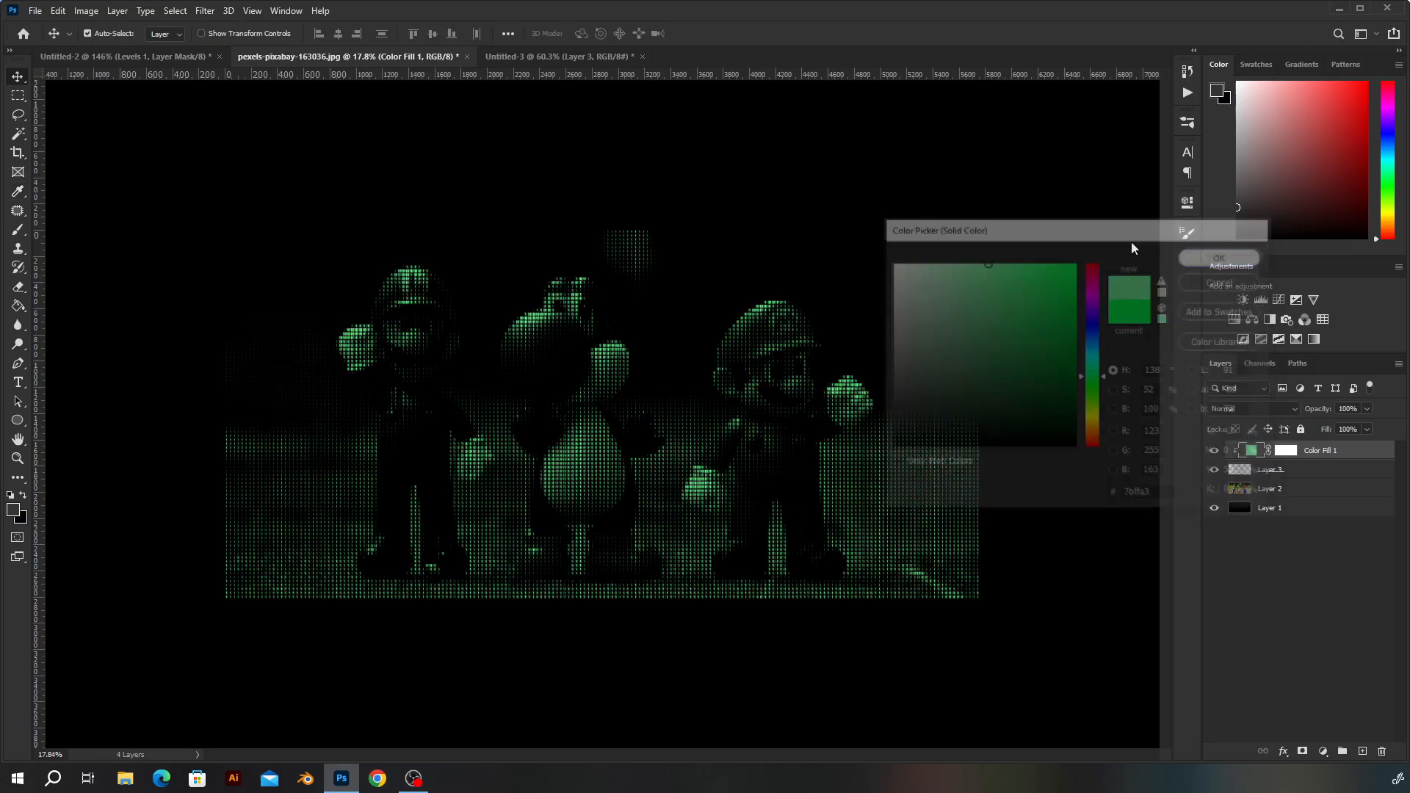
scroll(781, 368, down, 2)
scroll(781, 368, up, 8)
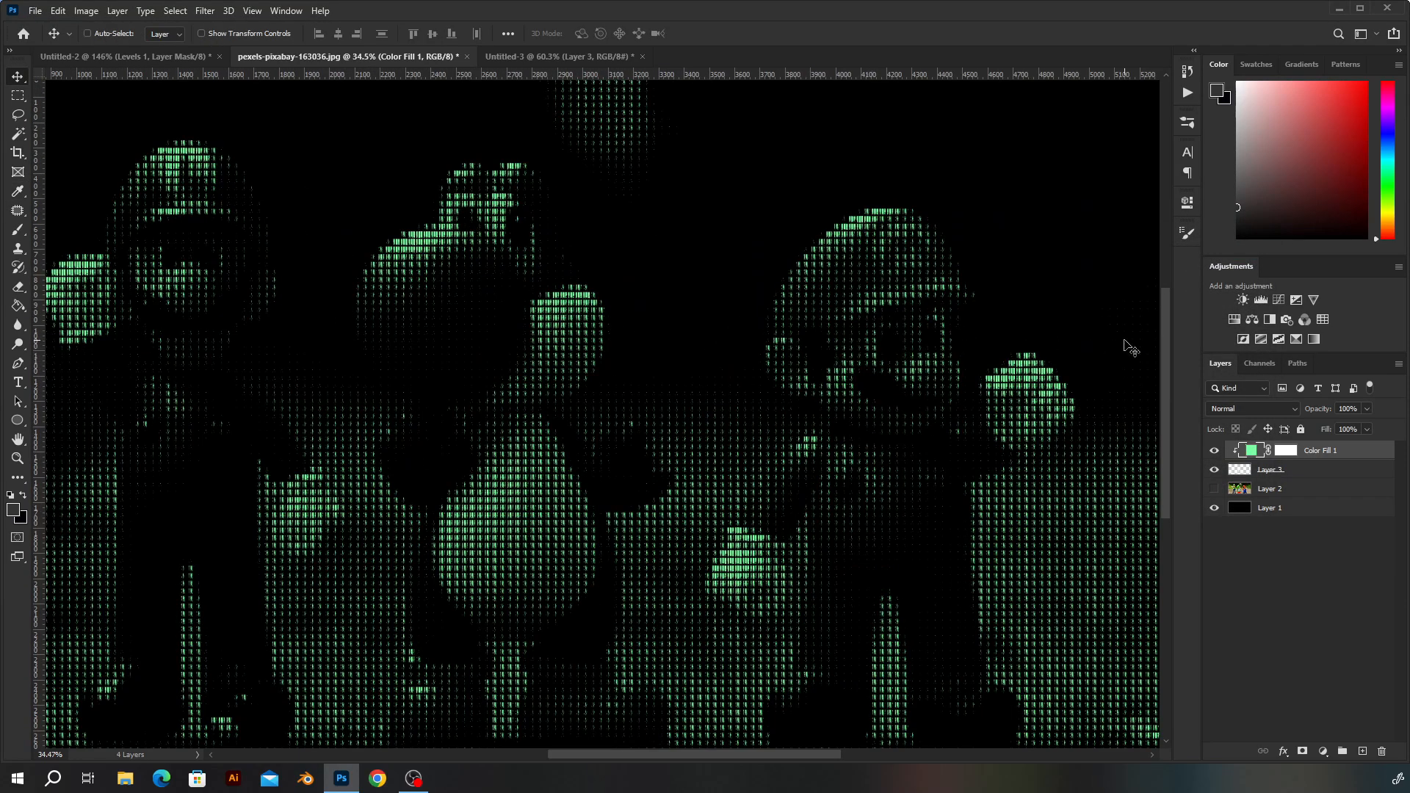
Step: Remove the green color fill and undo the merge of Layer 3 with Layer 2 copy
key(ctrl+alt+g)
key(Delete)
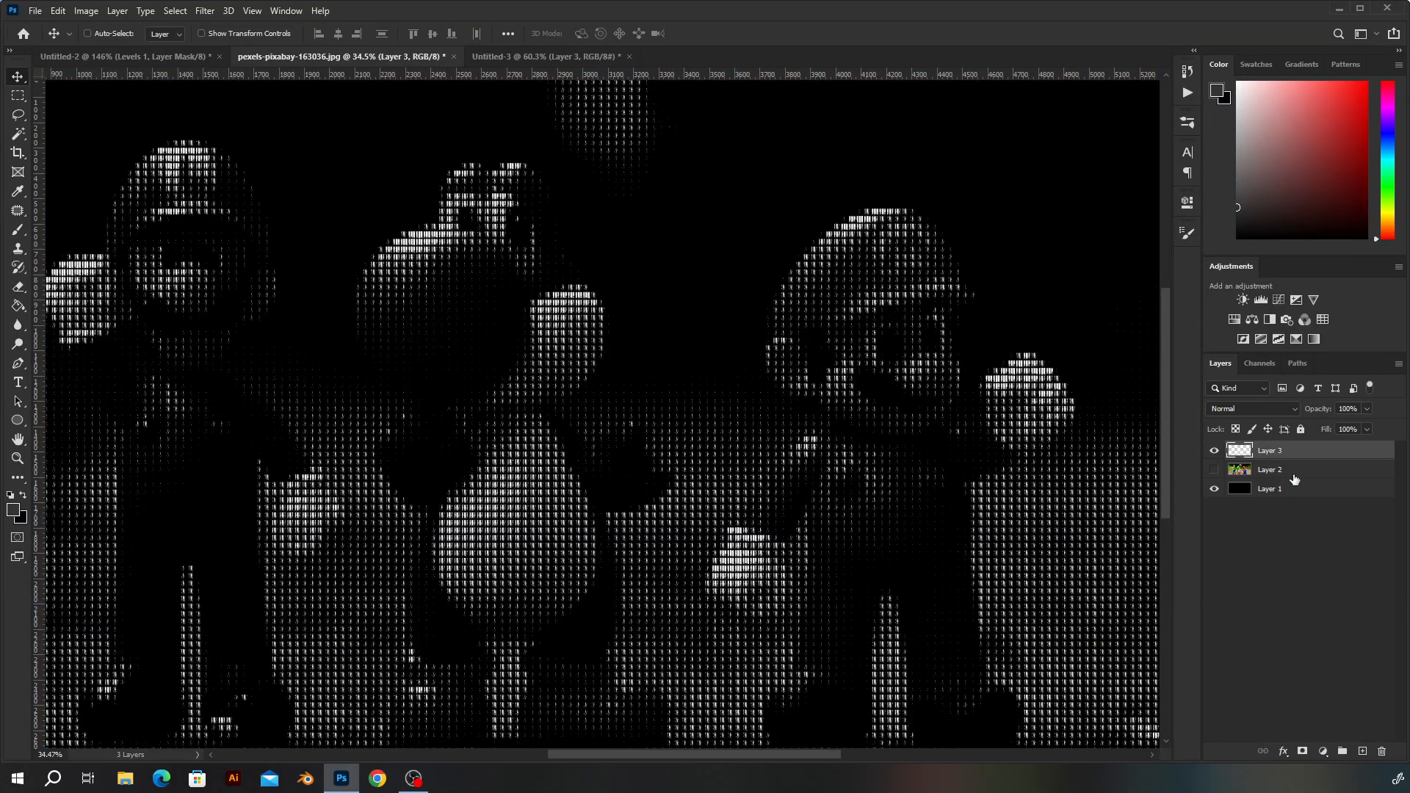
key(ctrl+z)
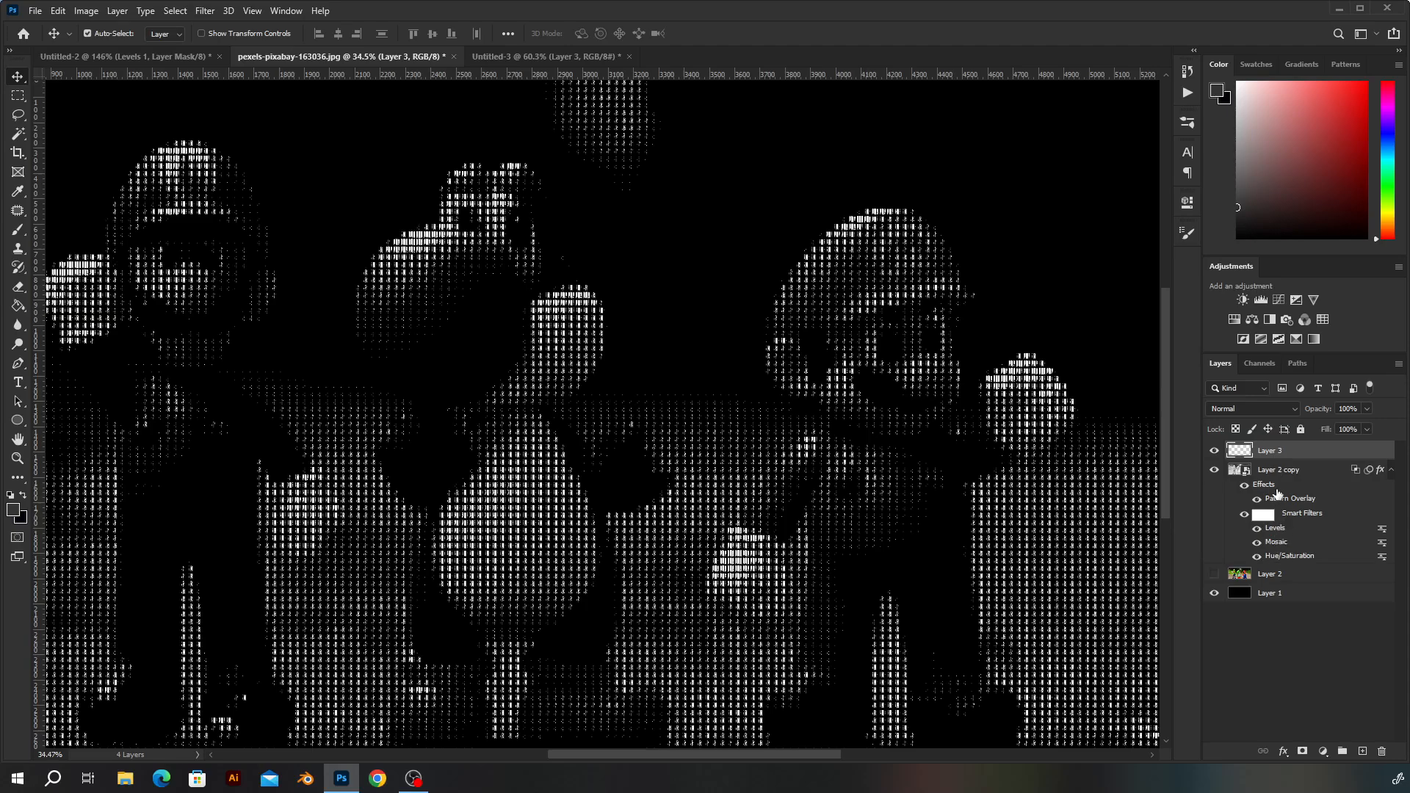
scroll(1082, 377, down, 3)
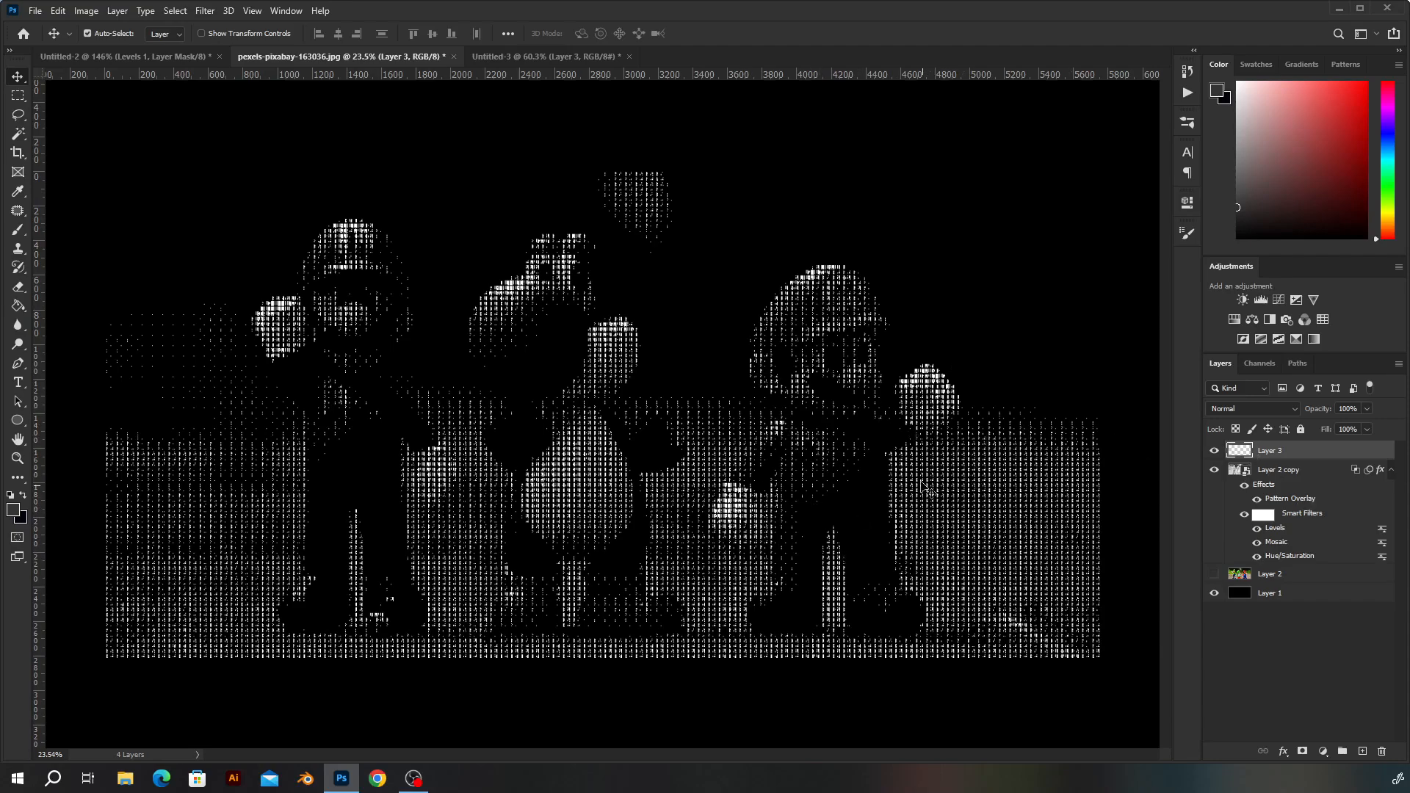
Step: Try an Outer Glow on Layer 2 copy at different opacities down to 0%, then discard the effect
click(1293, 476)
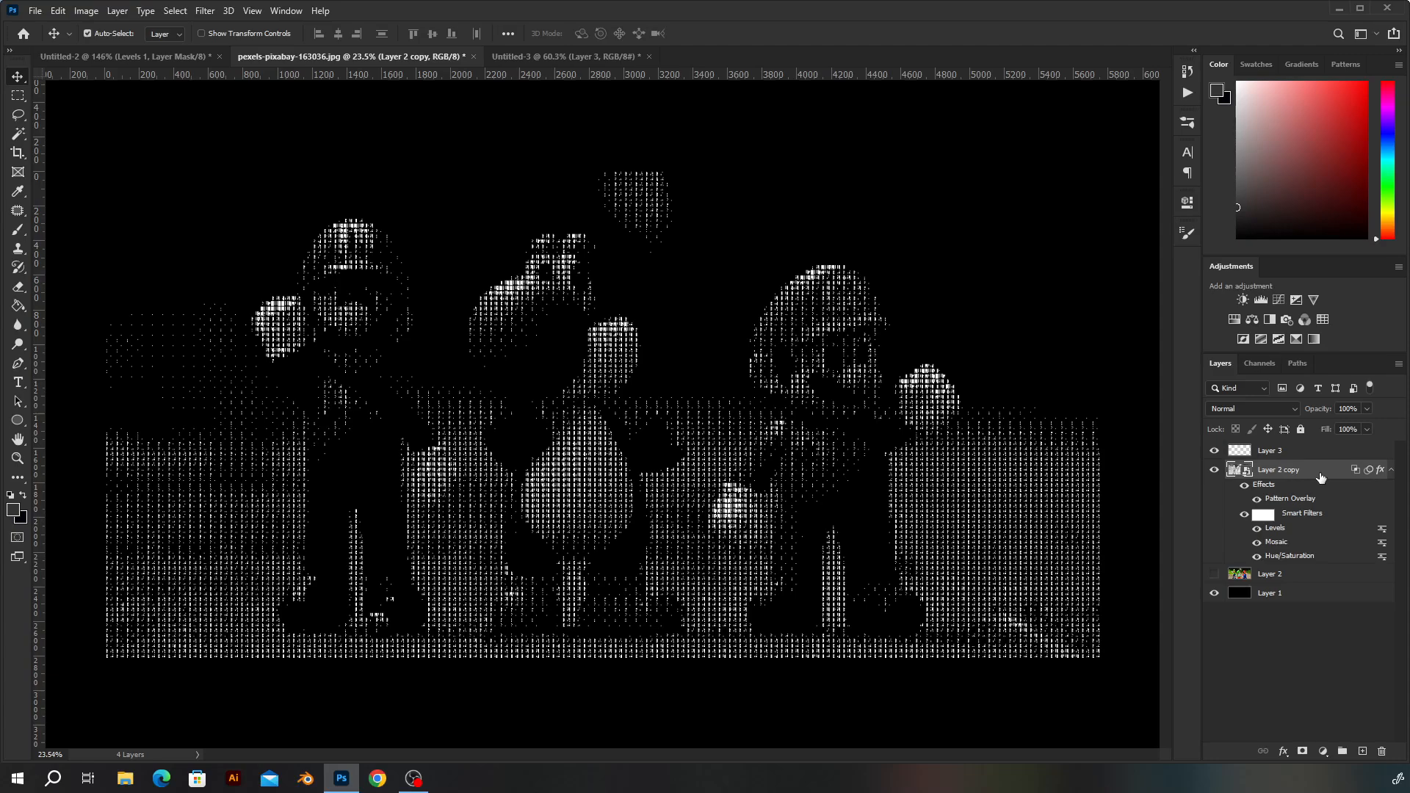
double_click(1319, 479)
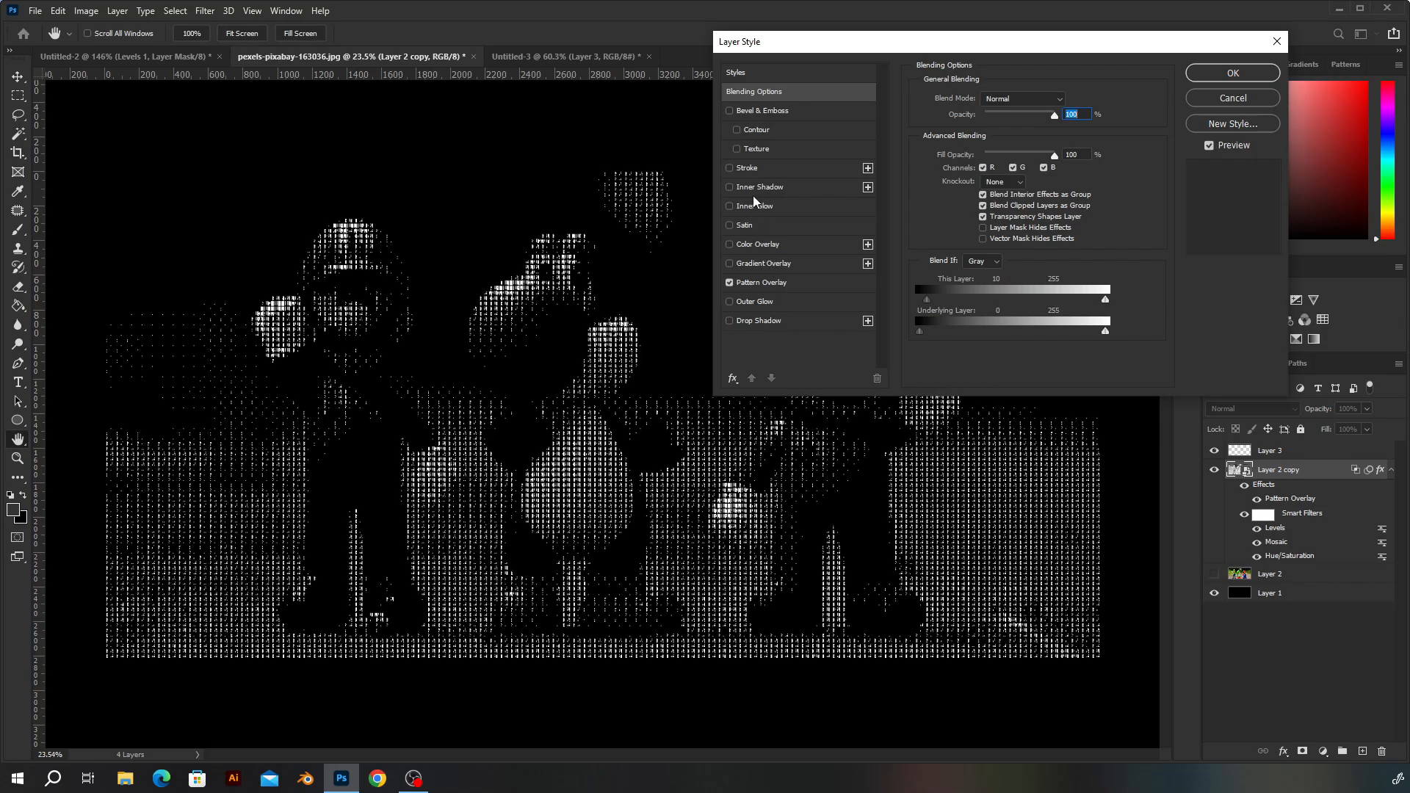
click(765, 303)
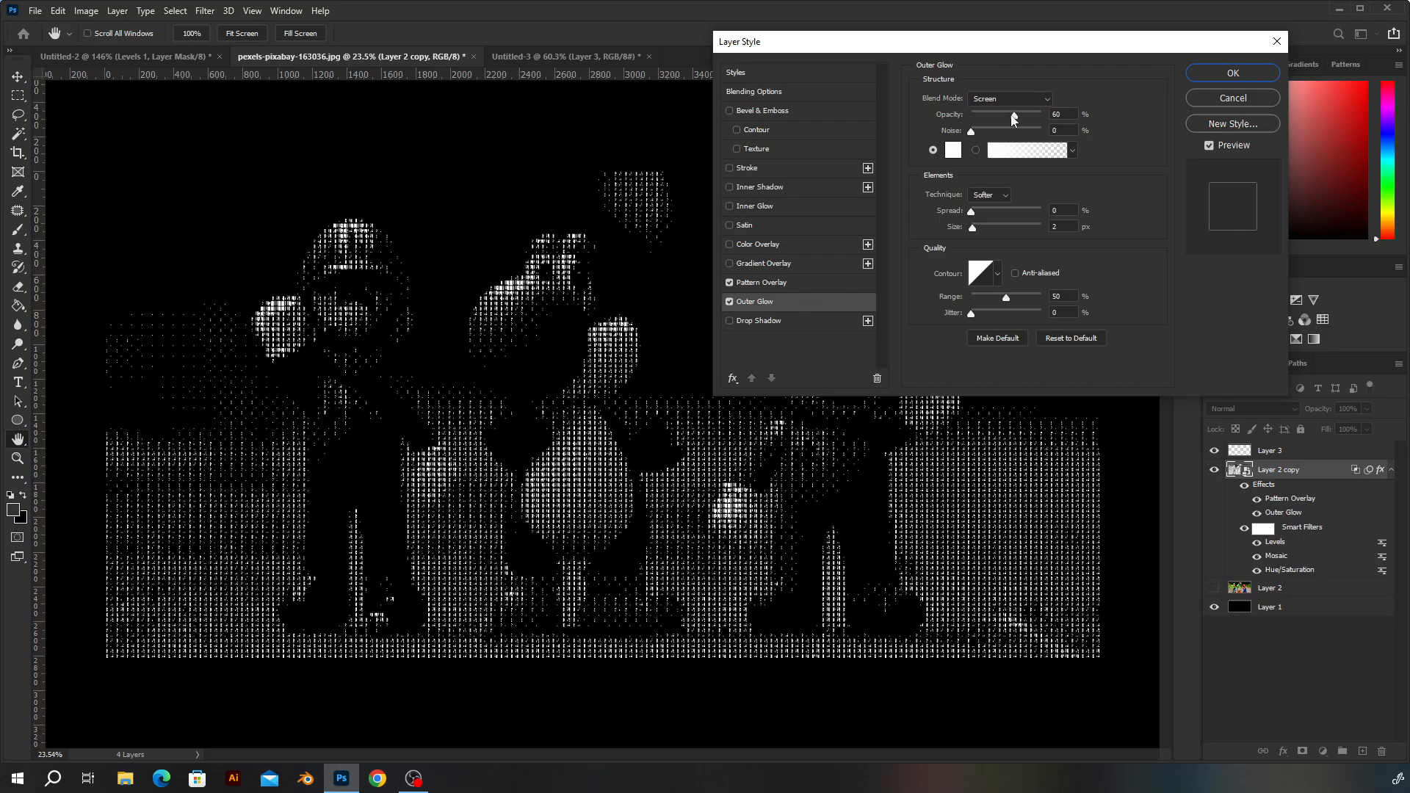
drag(1014, 118, 971, 114)
click(729, 302)
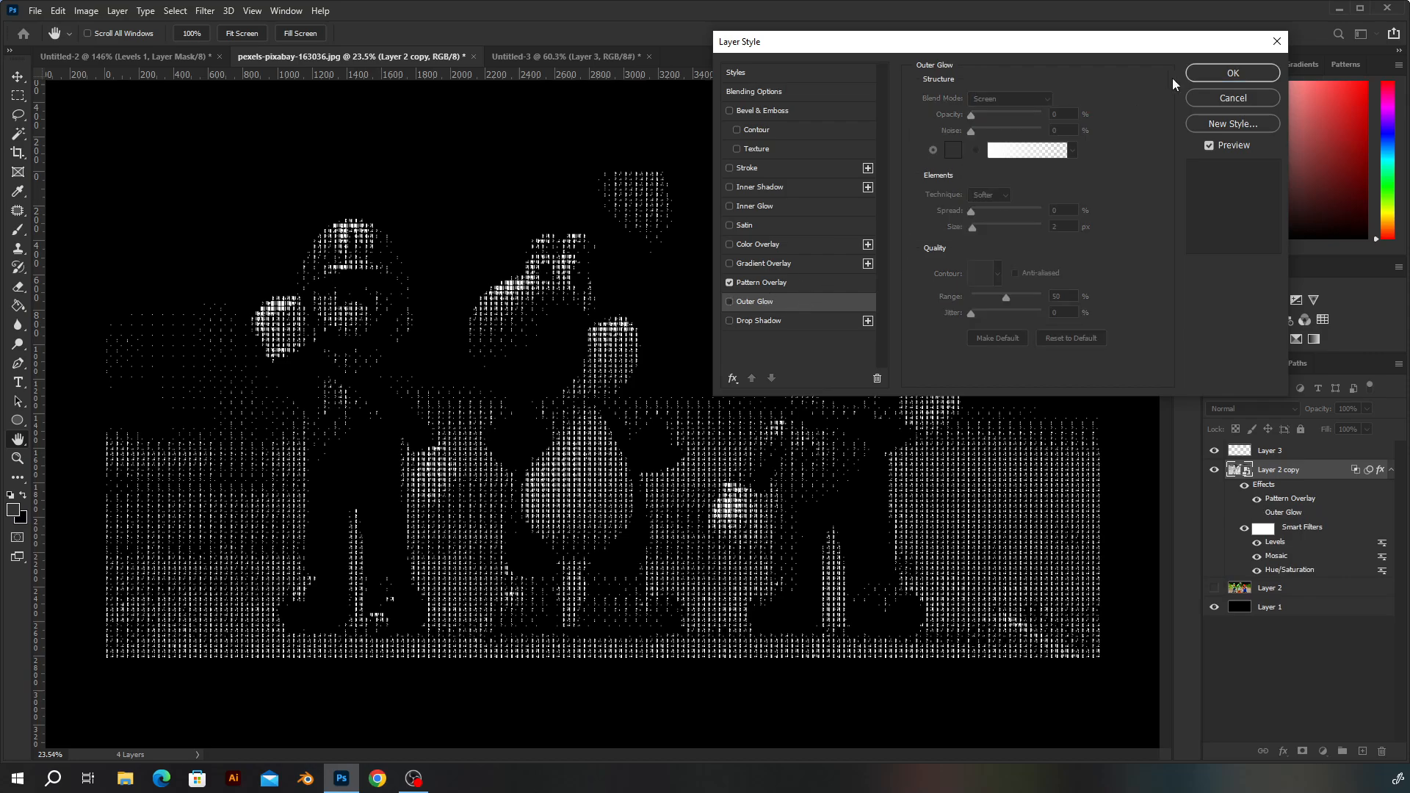
click(1214, 99)
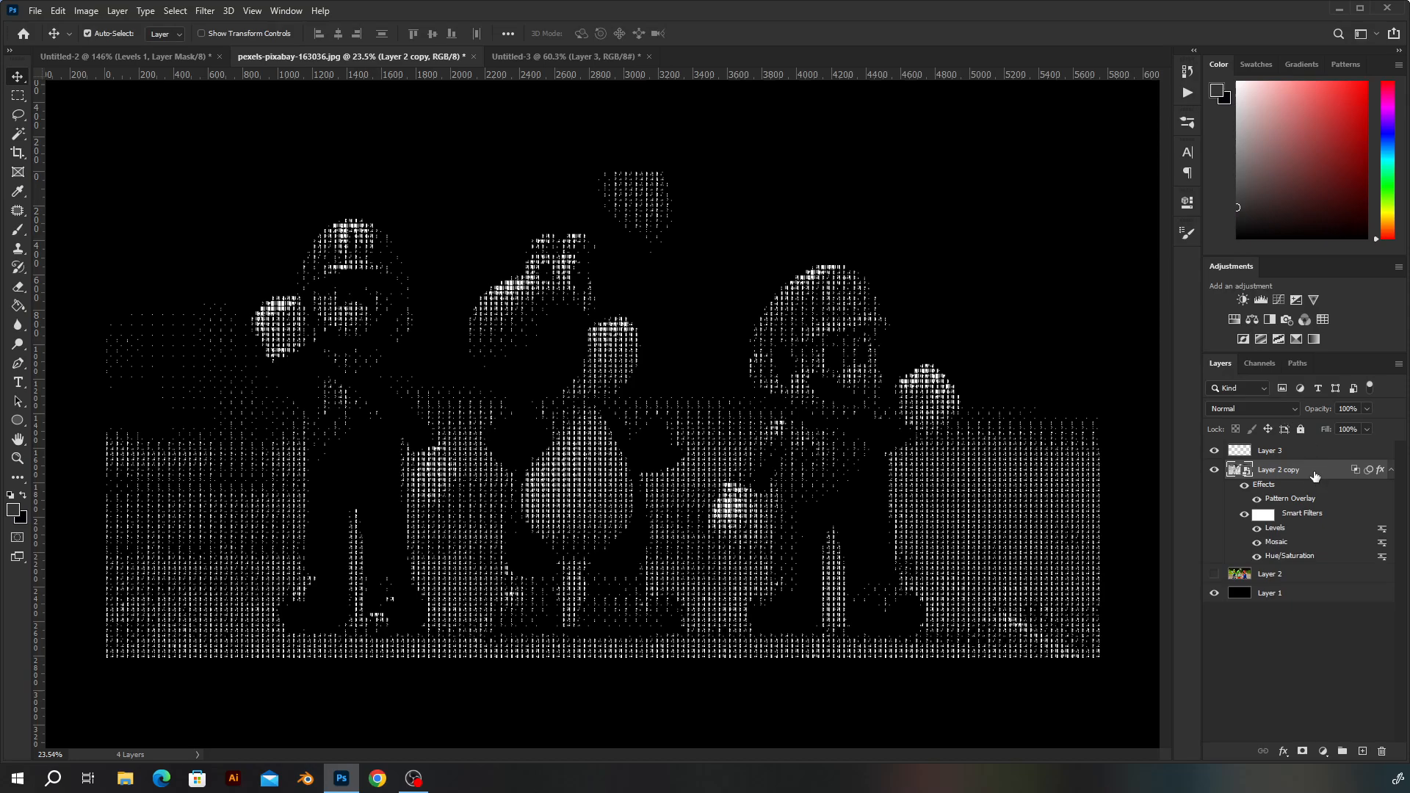
Step: Put Layer 2 copy into its own collapsed group named Original image
key(ctrl+g)
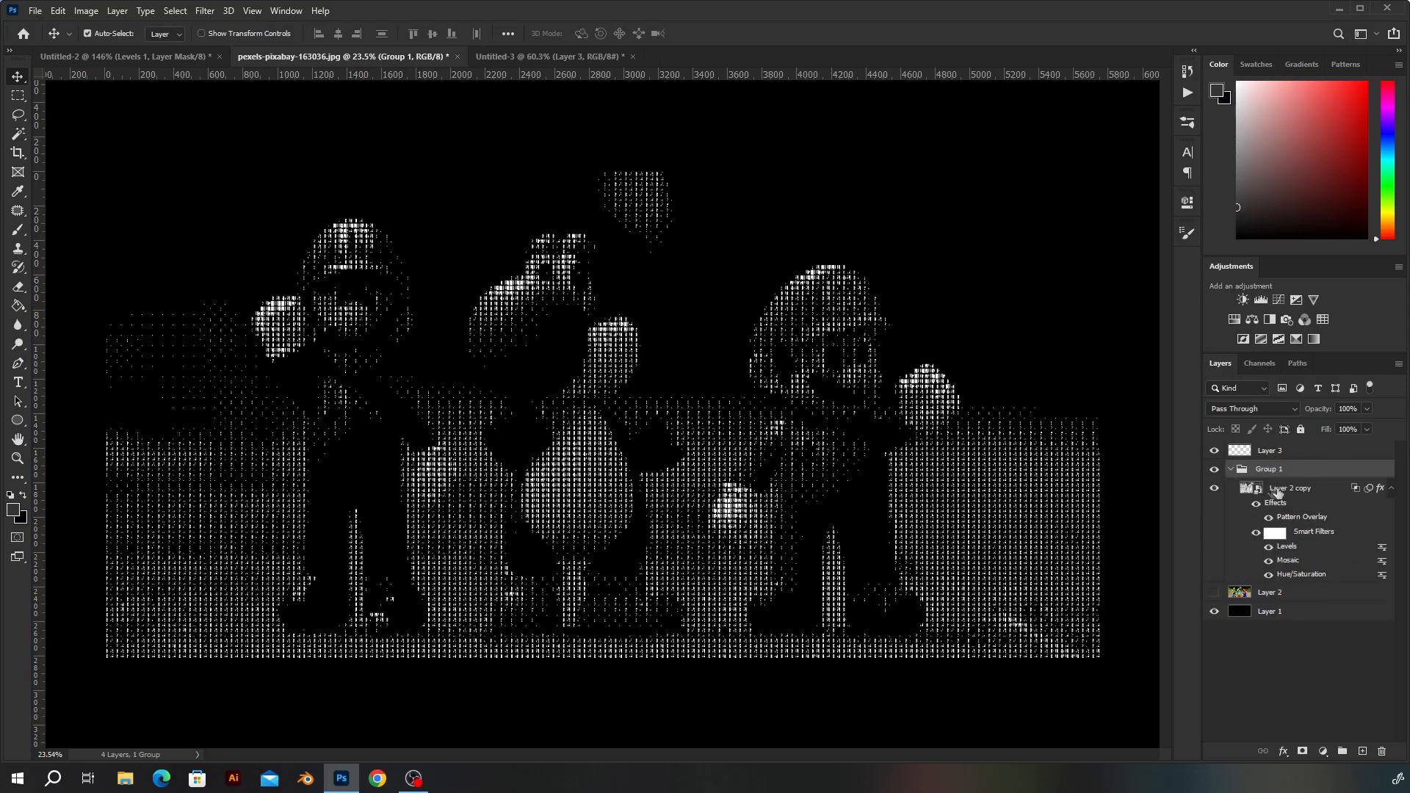
click(1231, 471)
key(ctrl+shift+g)
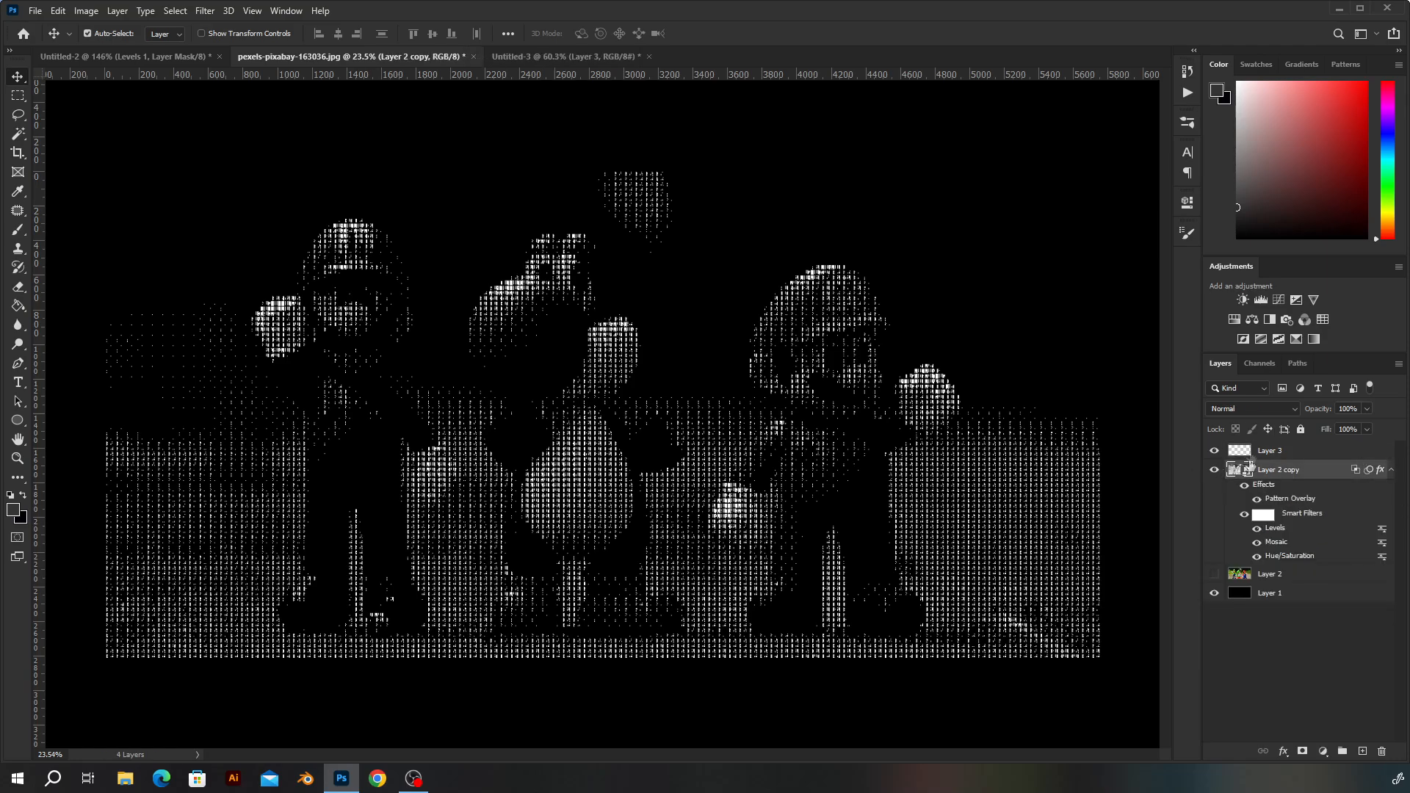
key(ctrl+g)
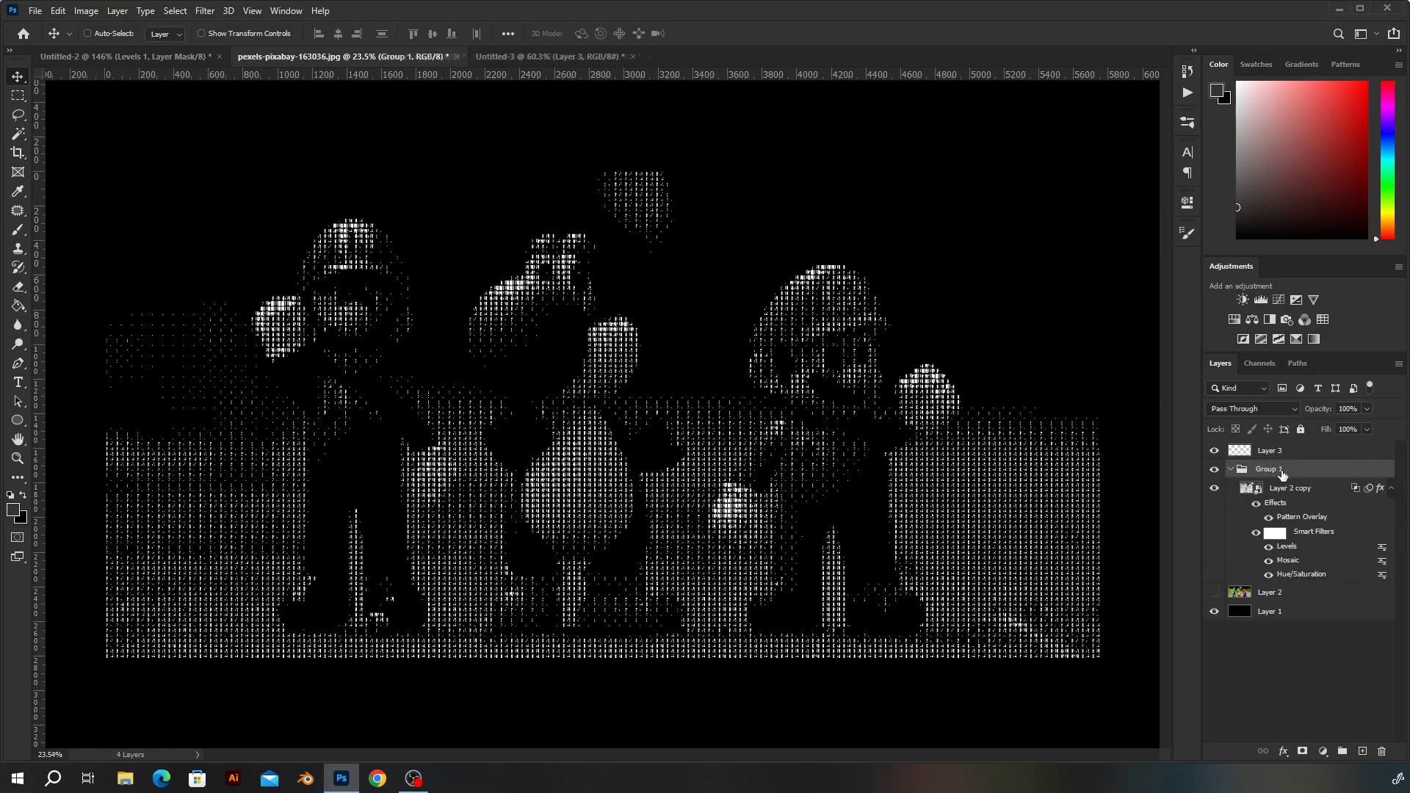
double_click(1269, 471)
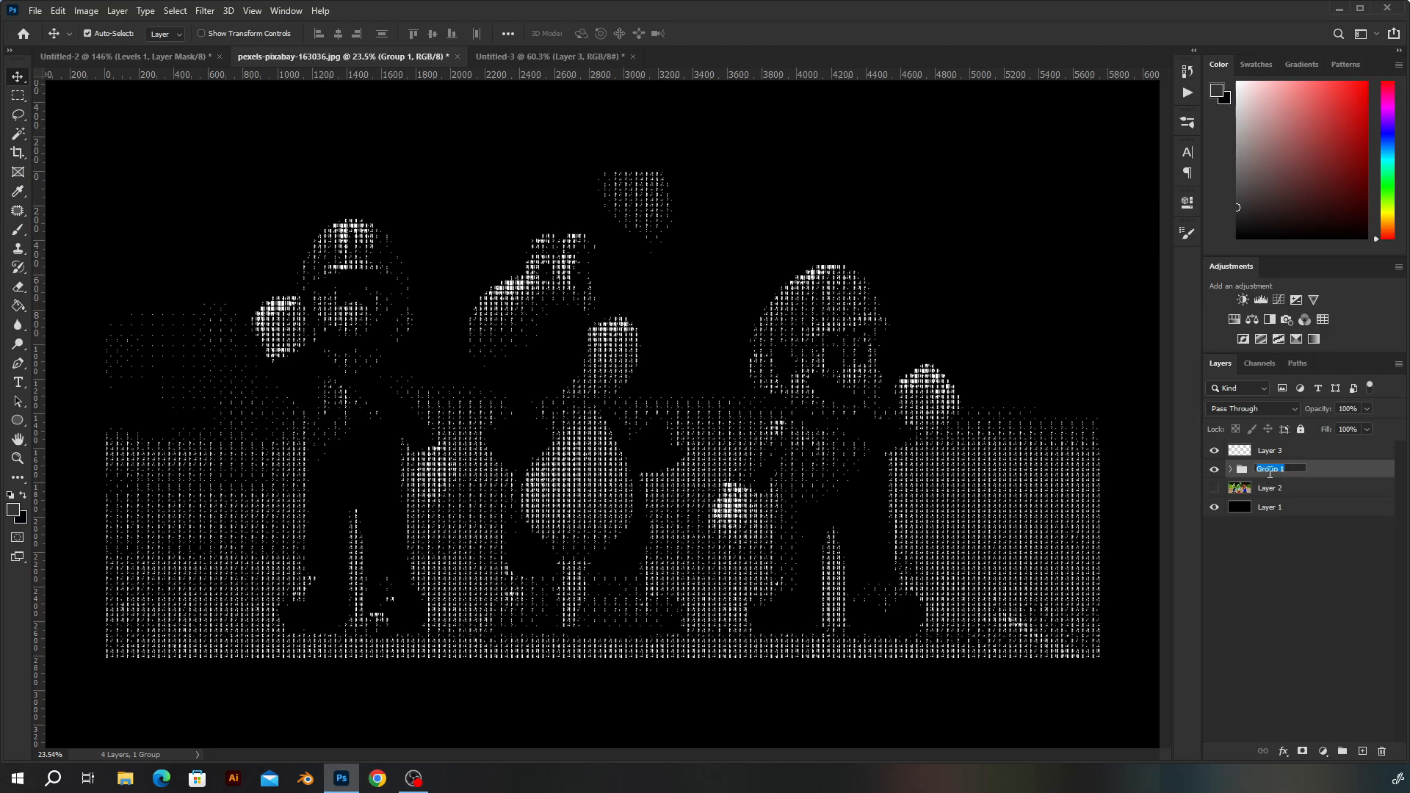
text(Original image)
key(Return)
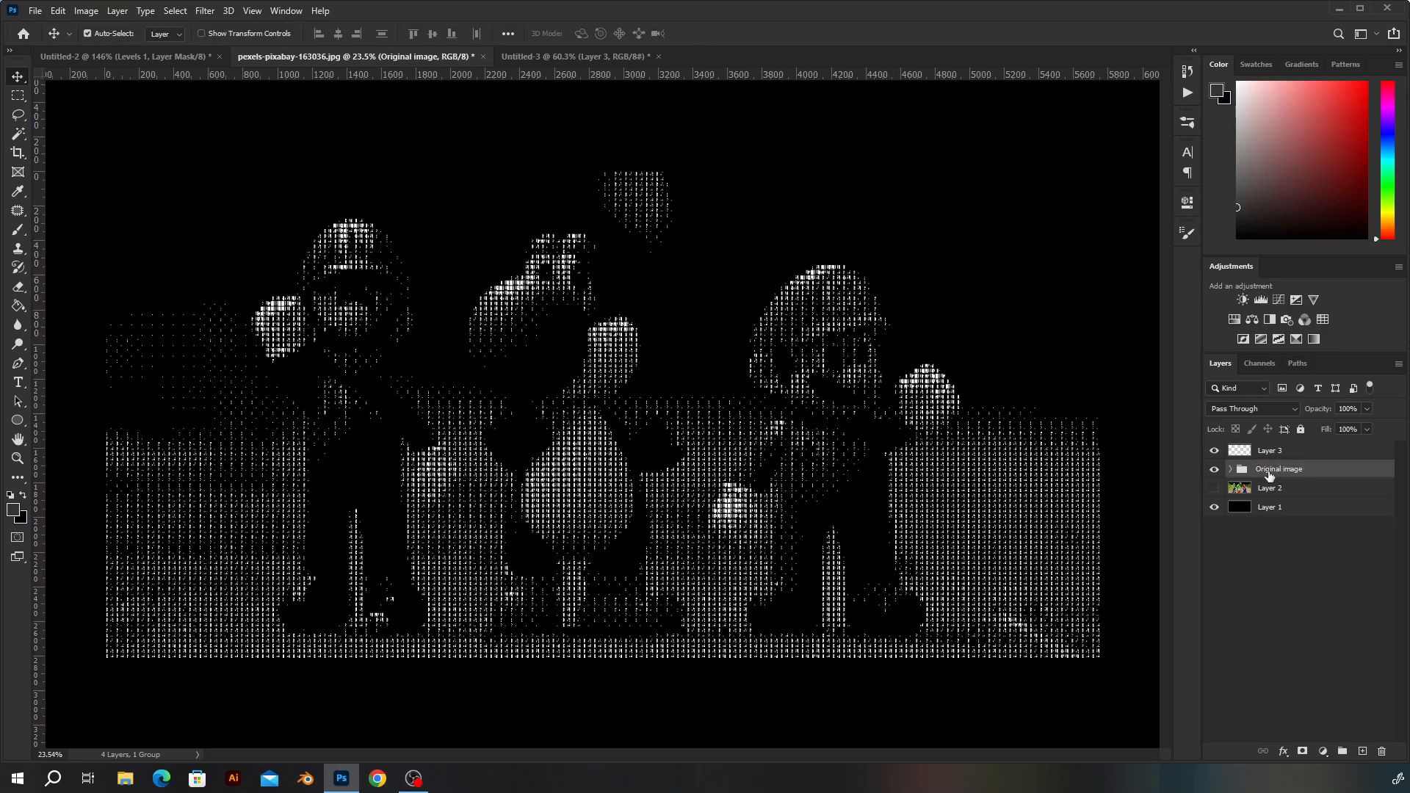
Step: Apply a bright pink Color Overlay to the Original image group, leaving Outer Glow off
double_click(1360, 478)
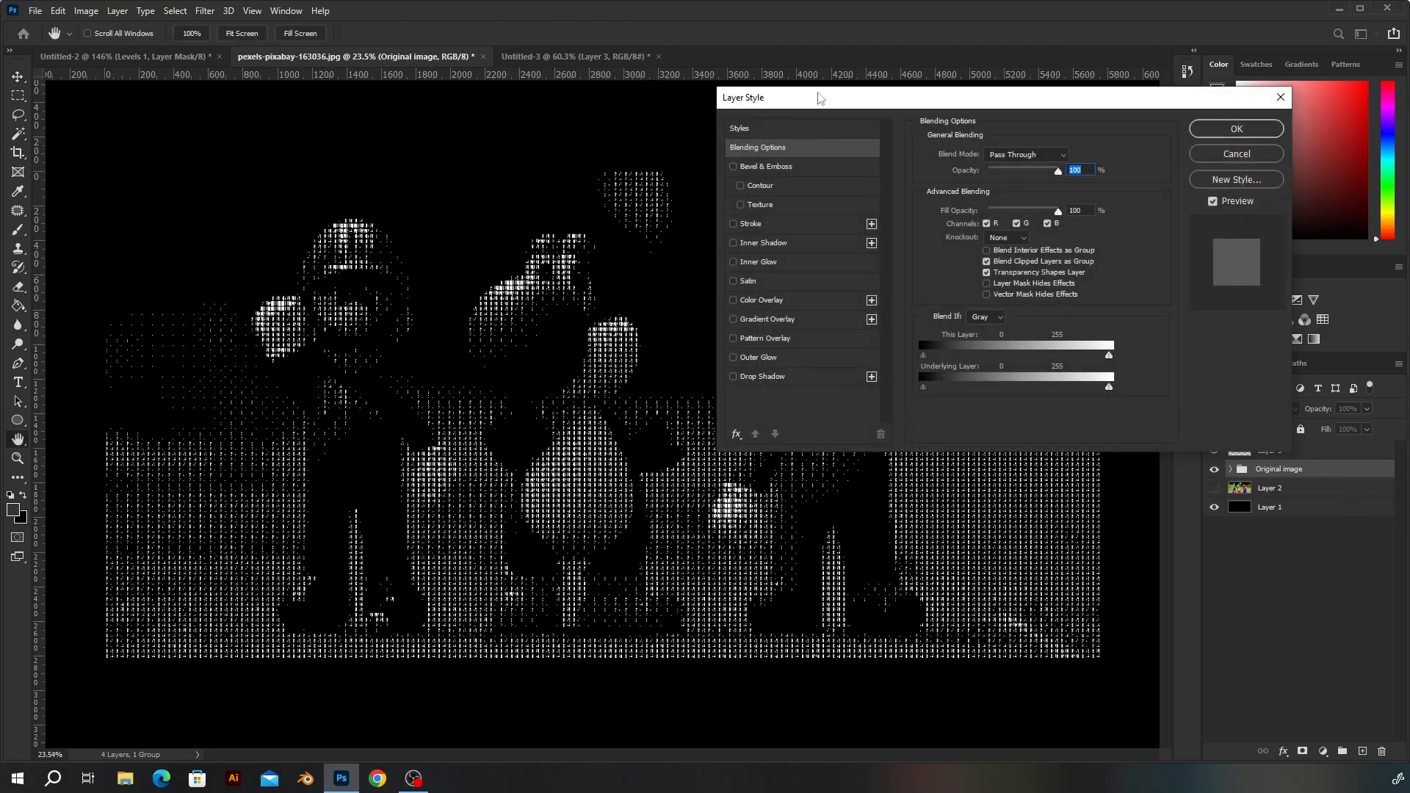
drag(820, 98, 974, 140)
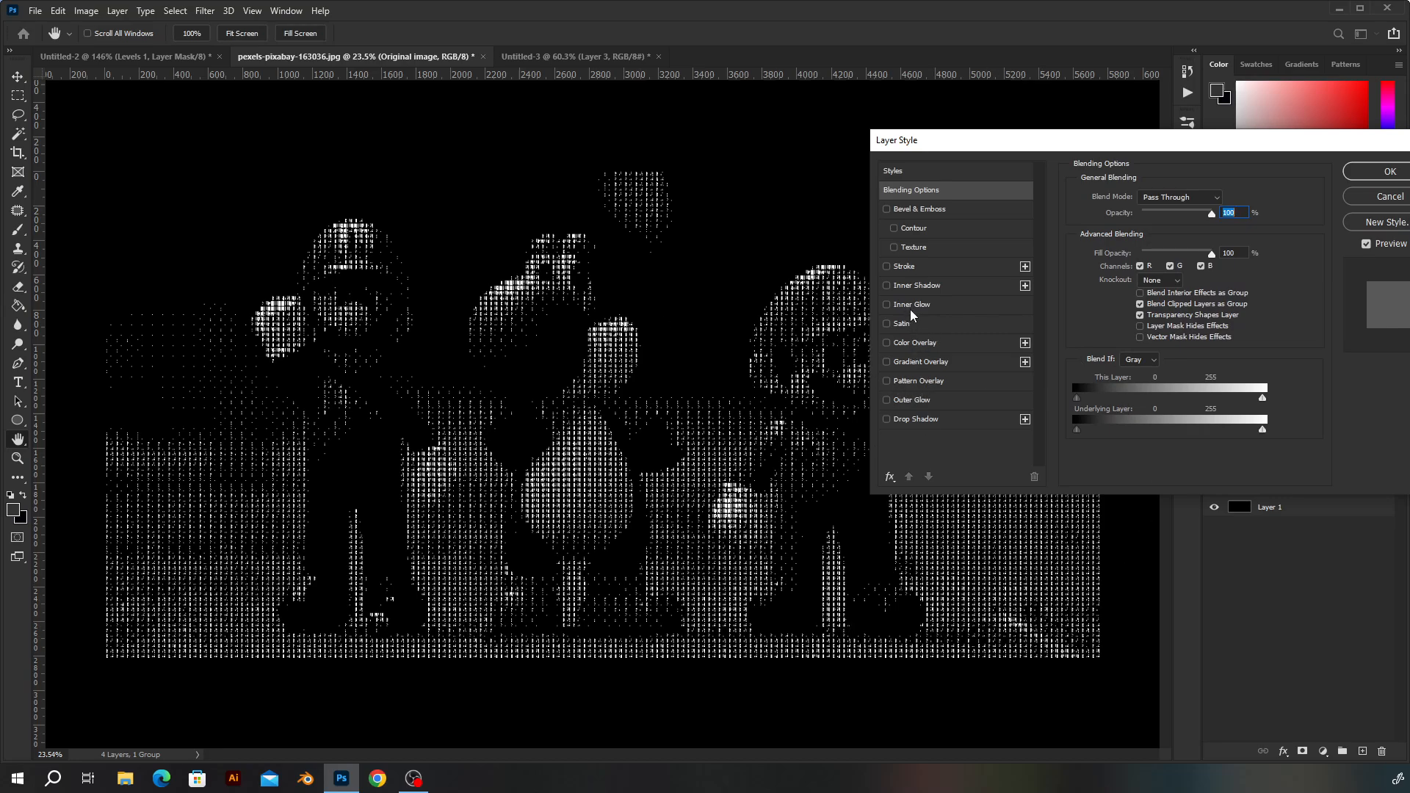
click(923, 399)
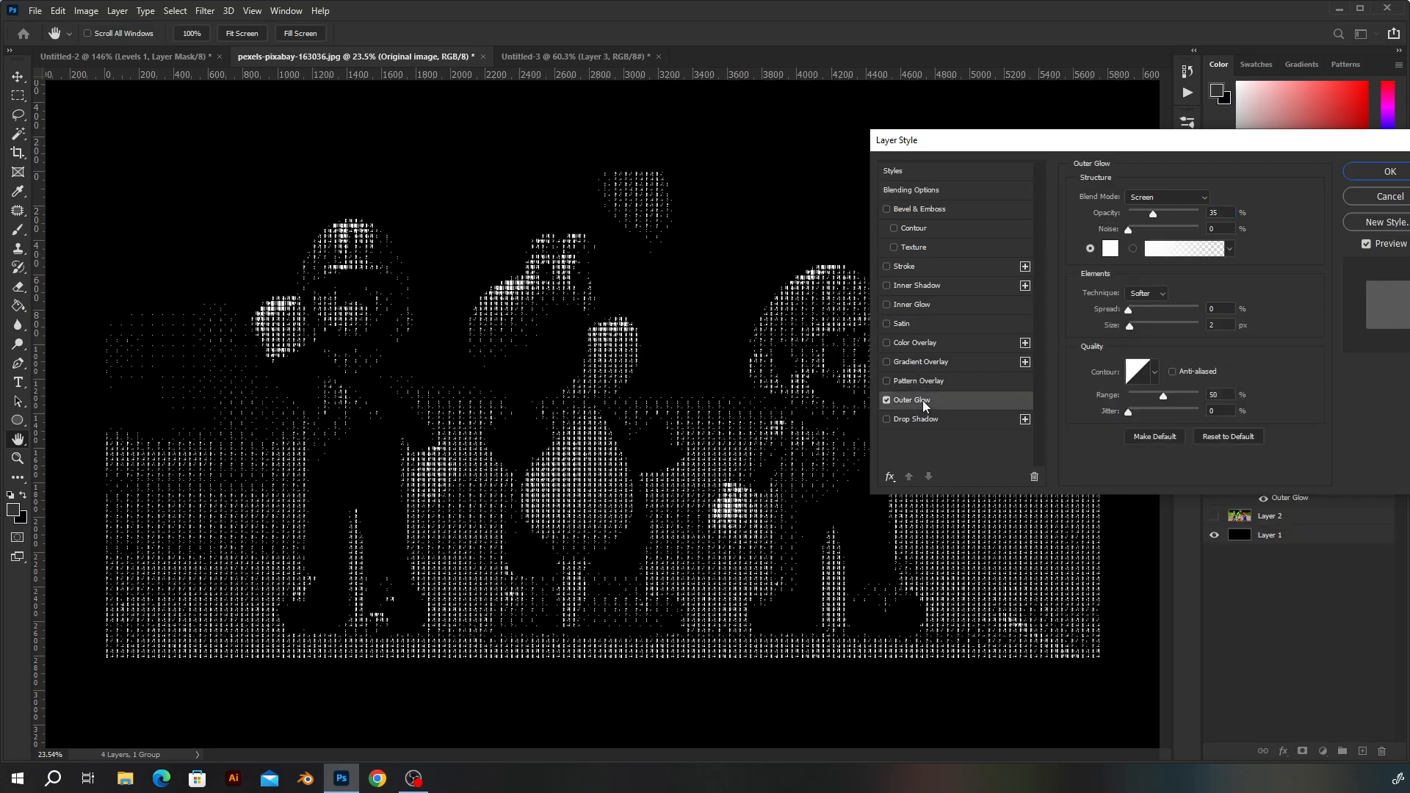
click(887, 401)
click(886, 342)
click(912, 345)
click(1217, 205)
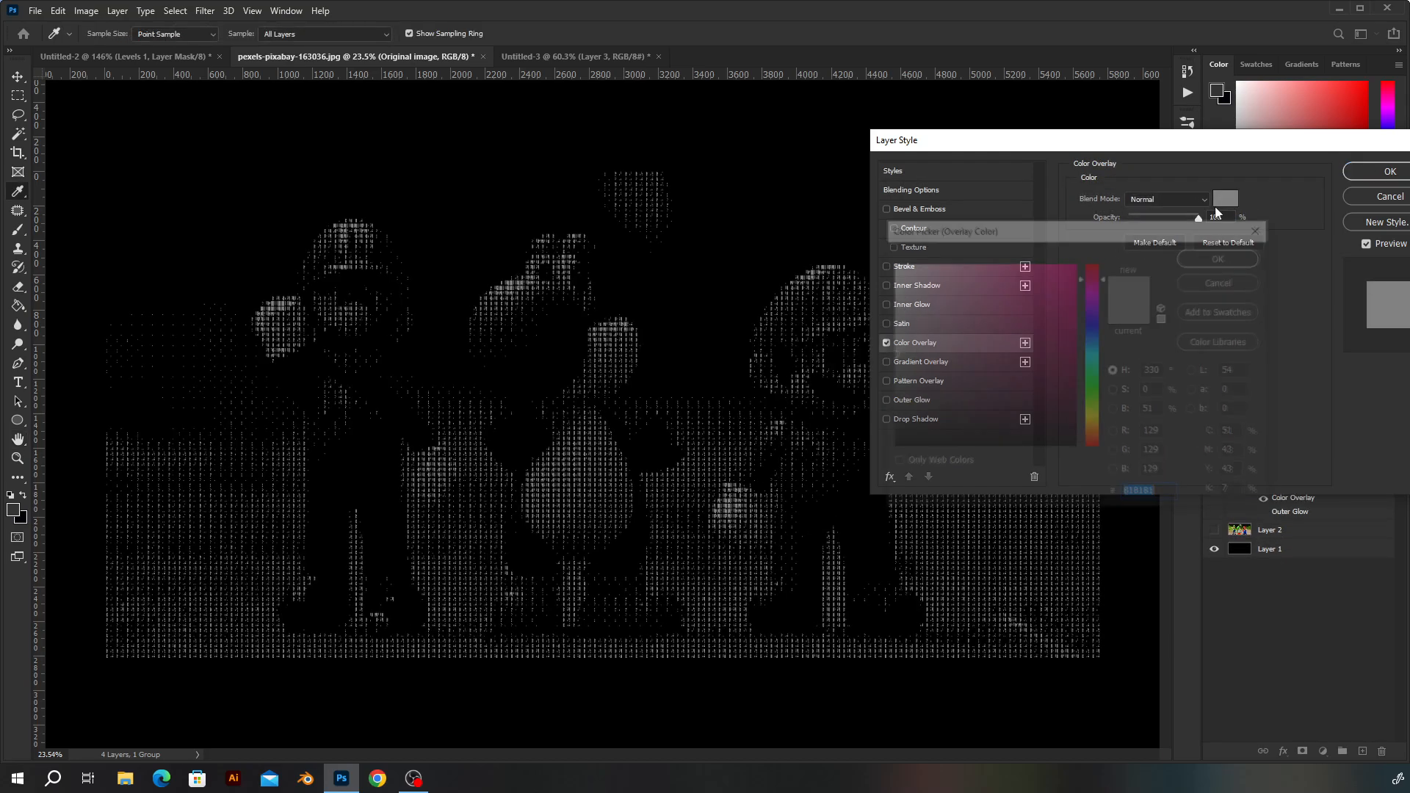
drag(942, 401, 1126, 197)
click(1223, 256)
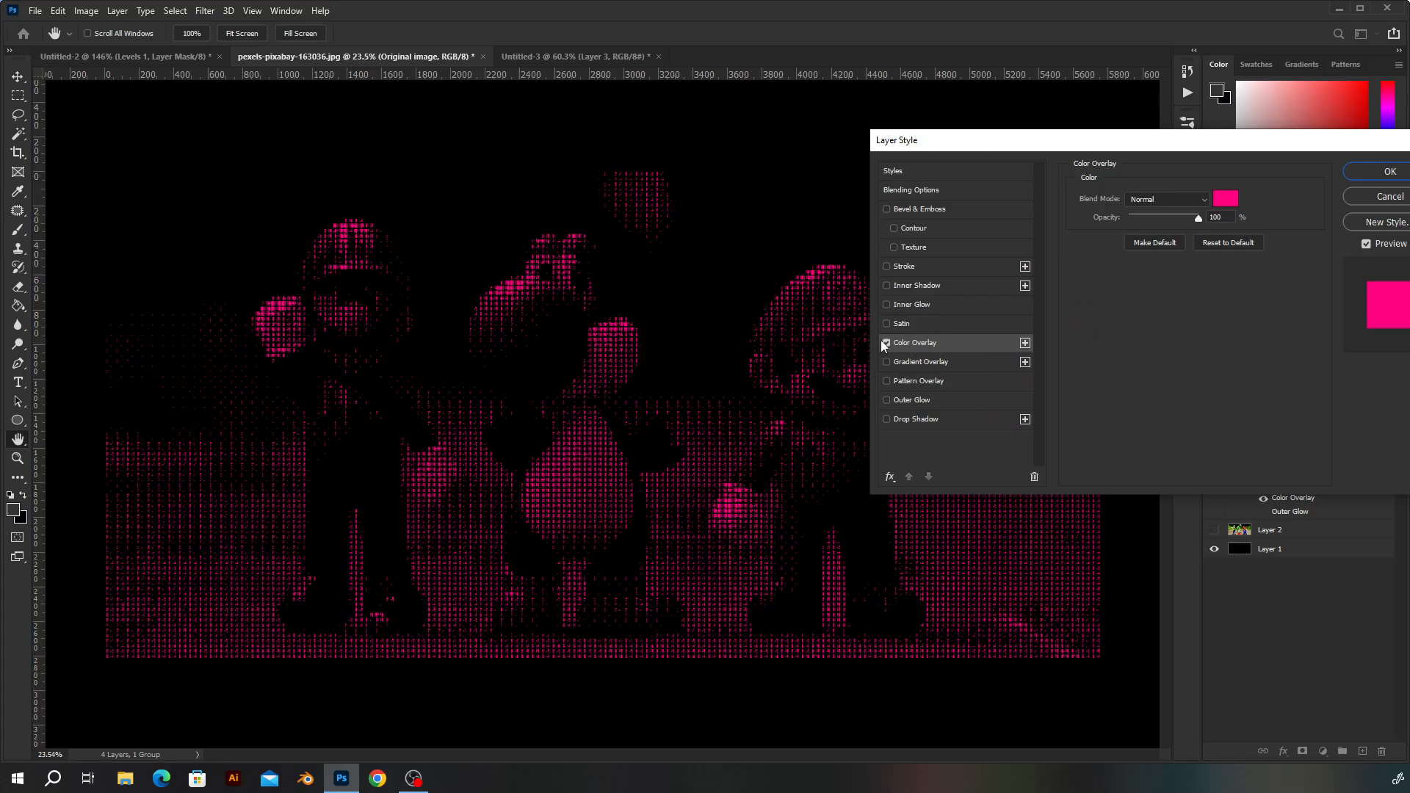
Step: Change the group's Color Overlay to the light green #71ffa0
scroll(734, 353, up, 6)
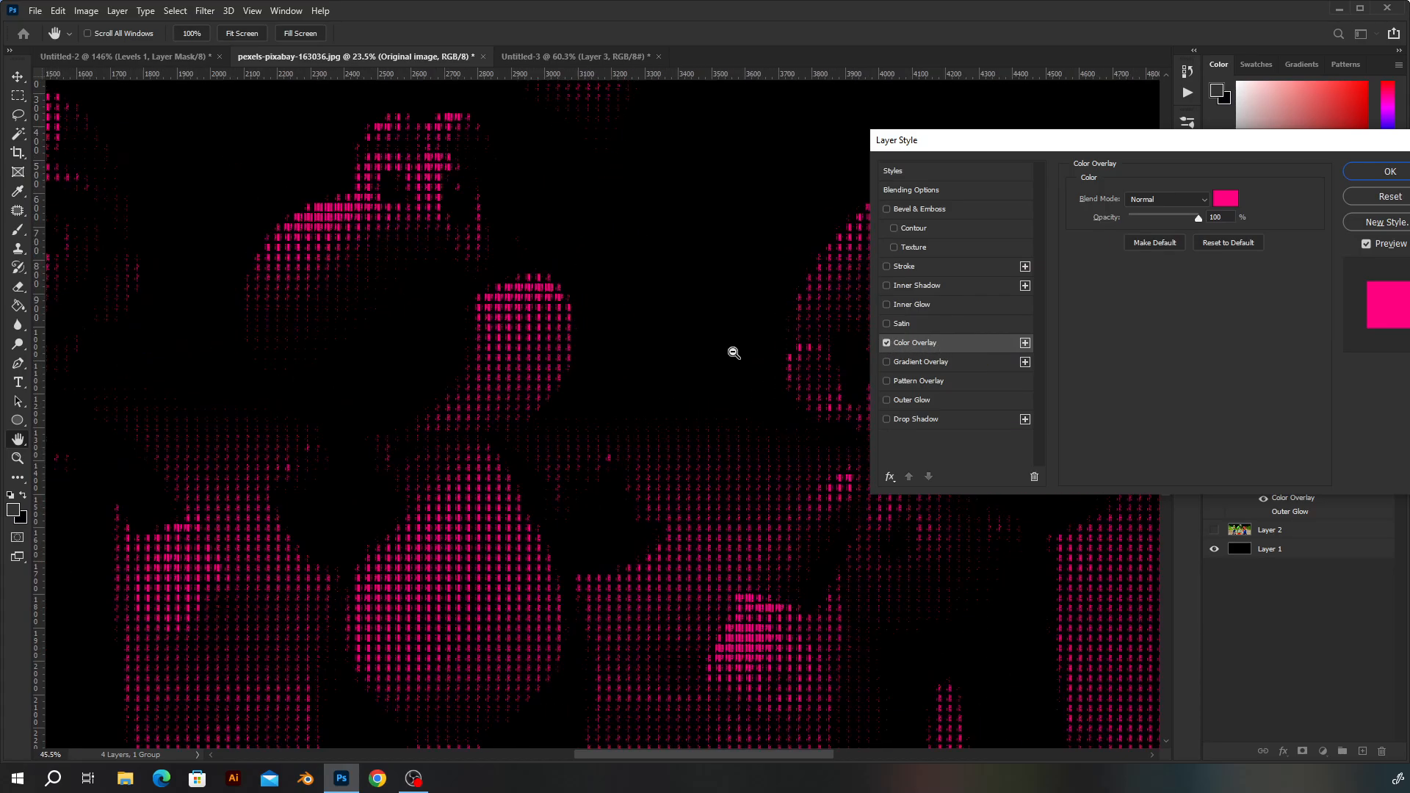
click(1226, 198)
mouse_move(1103, 372)
mouse_down()
mouse_move(1101, 387)
mouse_move(1102, 367)
mouse_up()
click(1070, 269)
drag(1070, 269, 1023, 261)
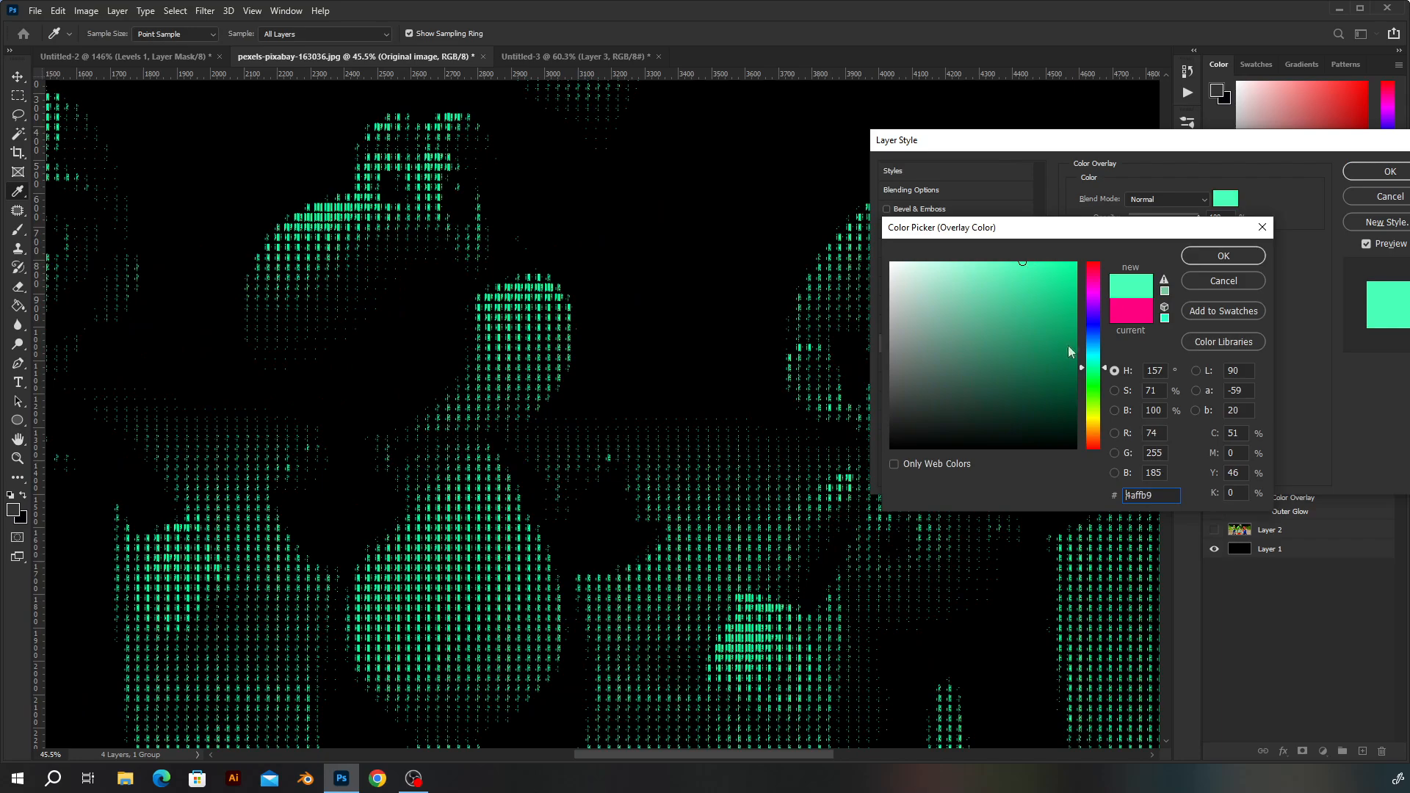
drag(1087, 374, 1085, 381)
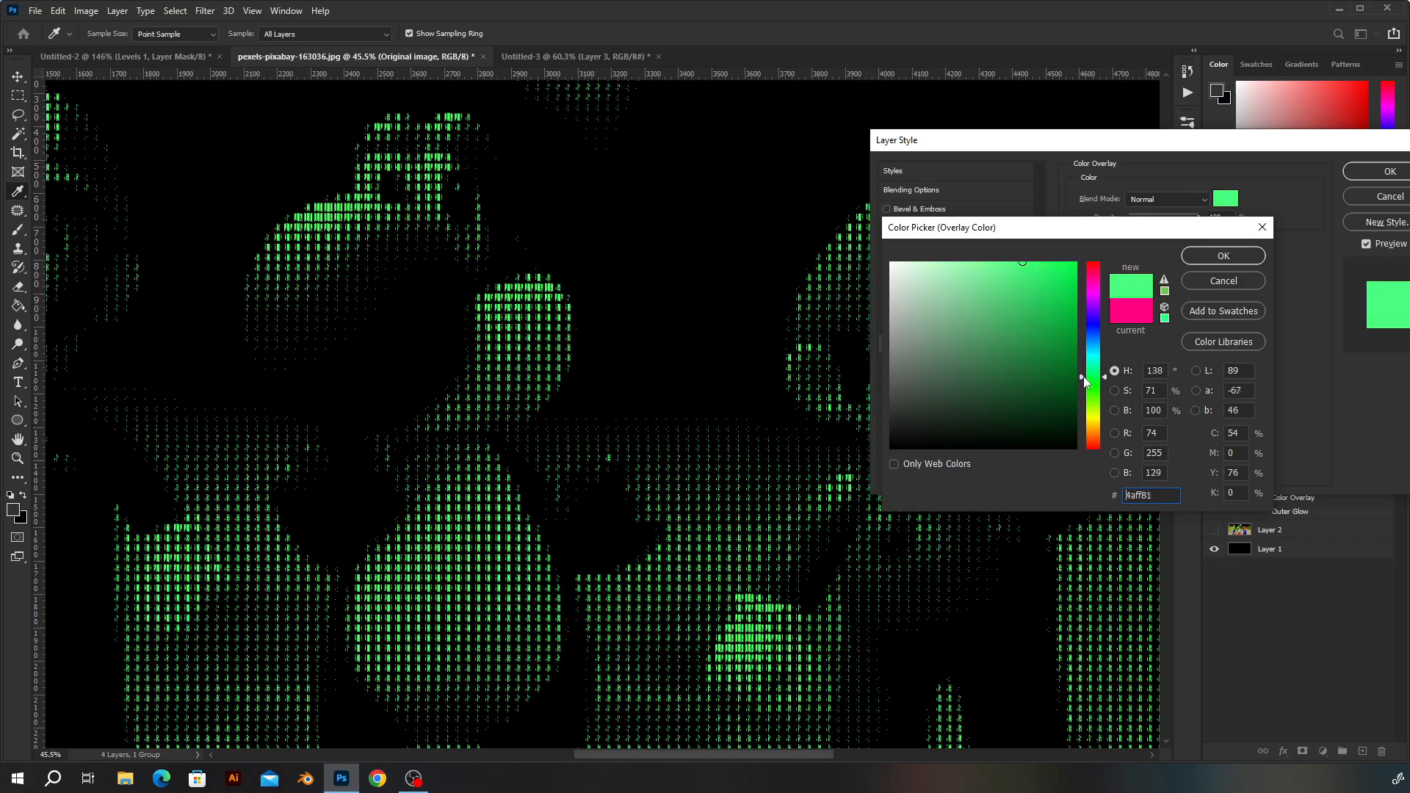
drag(1022, 262, 995, 248)
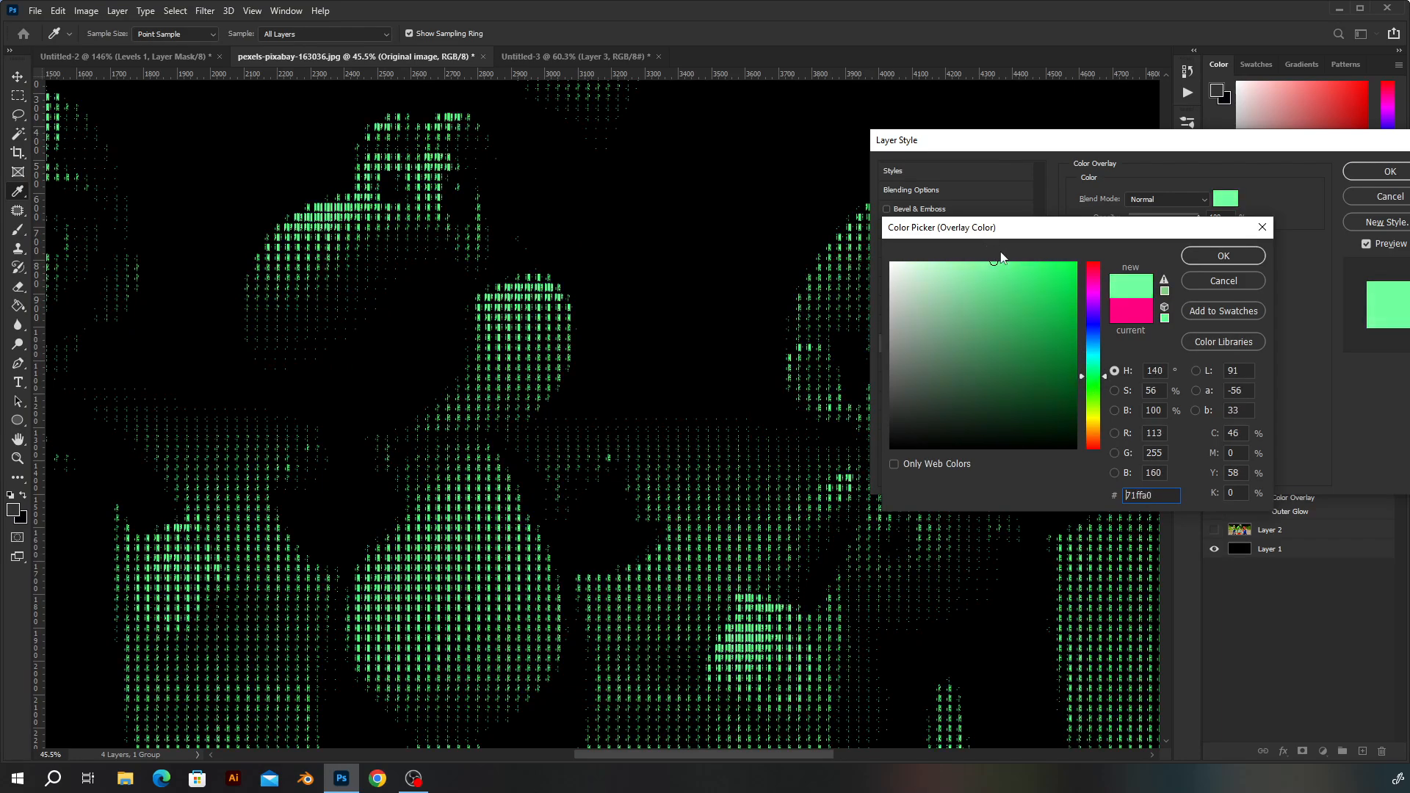
click(1223, 256)
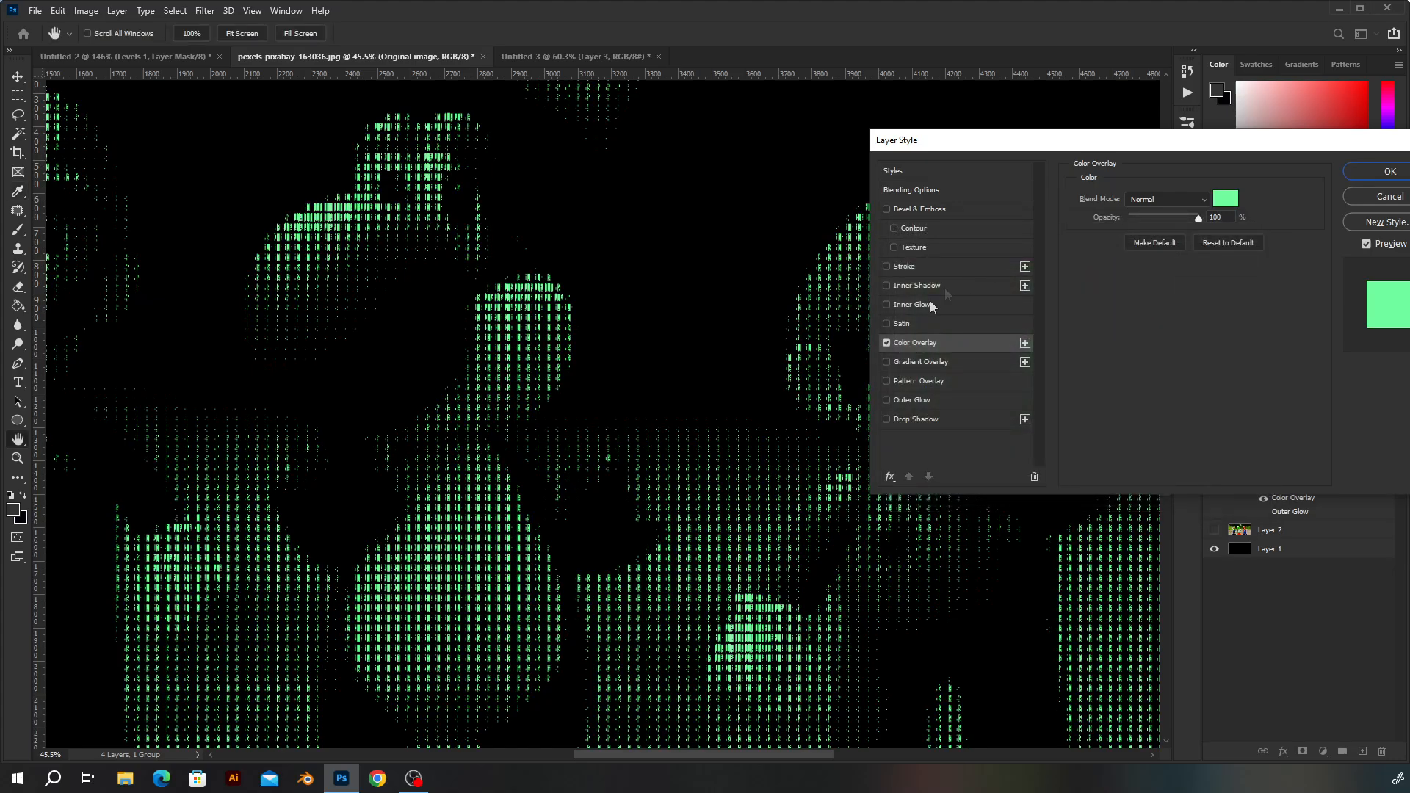
Step: Add an Outer Glow to the Original image group alongside the Color Overlay and apply the layer style
click(937, 399)
scroll(826, 424, up, 8)
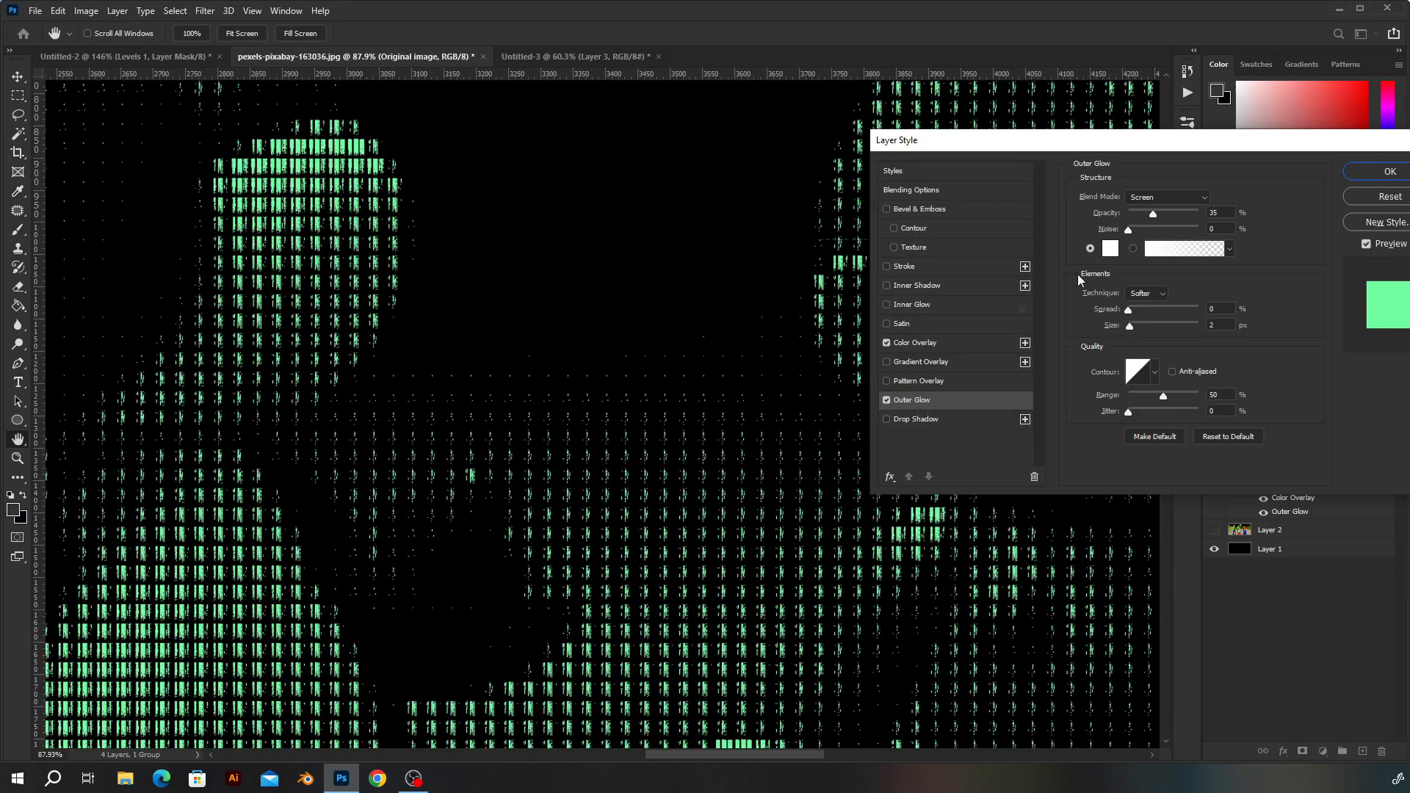
scroll(622, 445, down, 2)
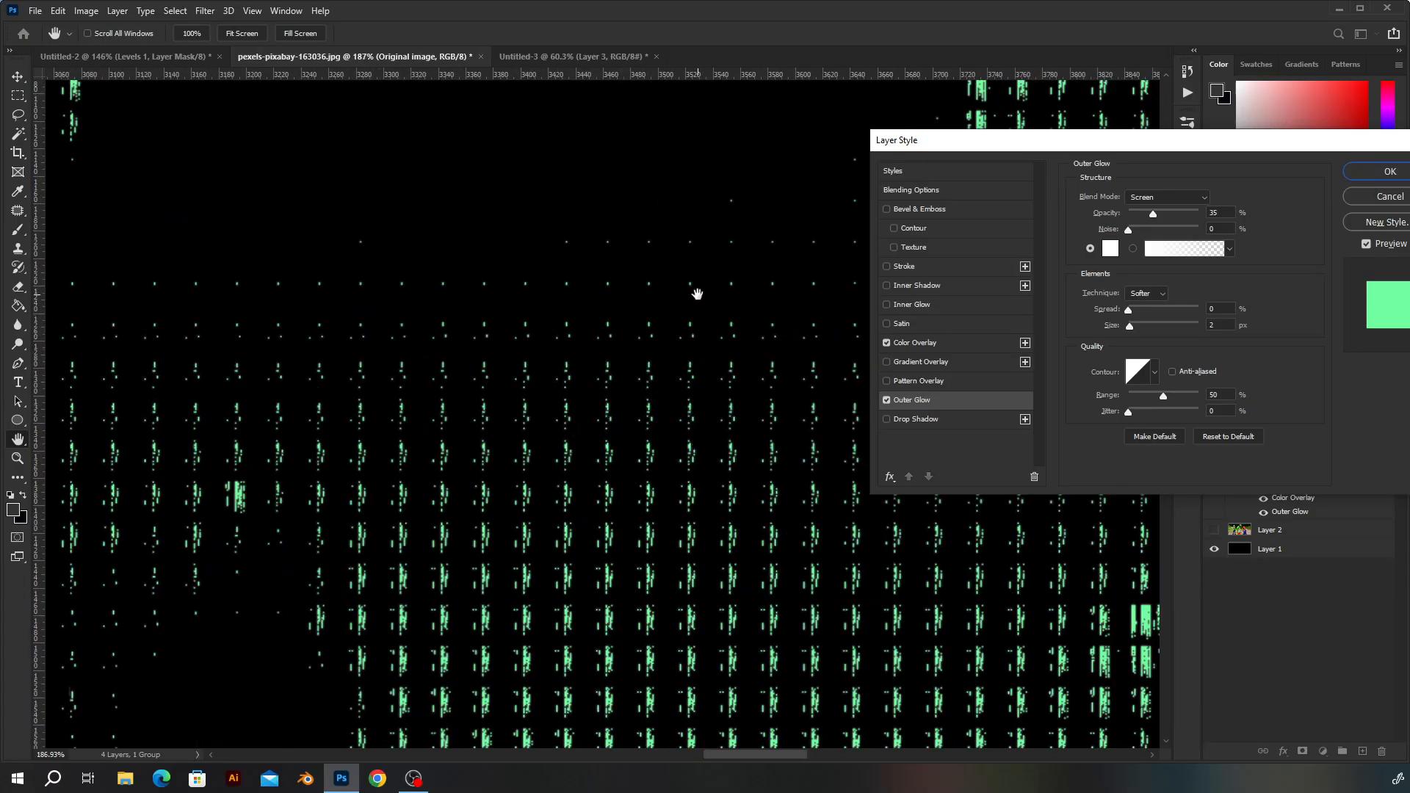
key(Return)
scroll(1117, 290, left, 10)
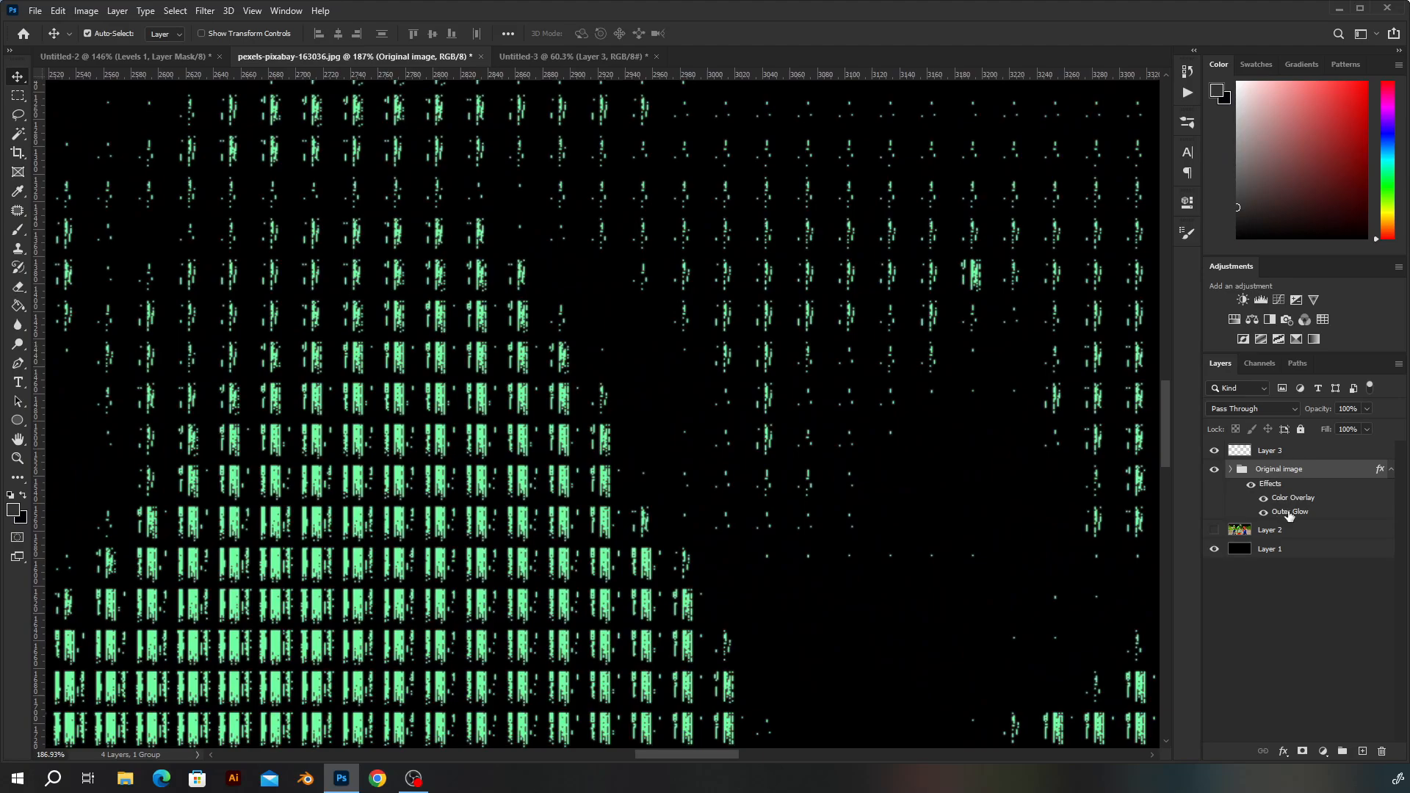
Step: Set the Original image group's Outer Glow to Linear Dodge (Add), 80% opacity and the bright green #00ff12
double_click(1288, 513)
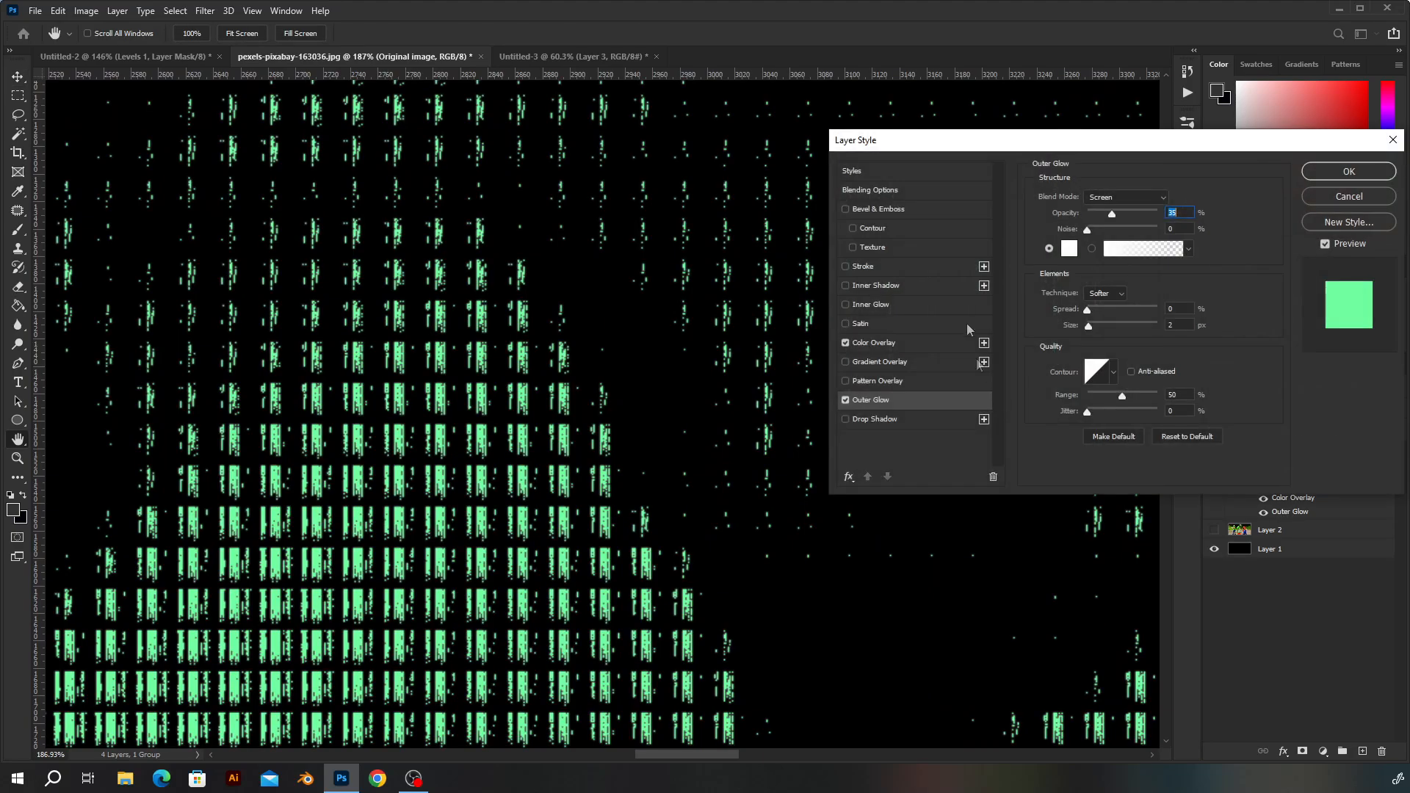
click(1117, 199)
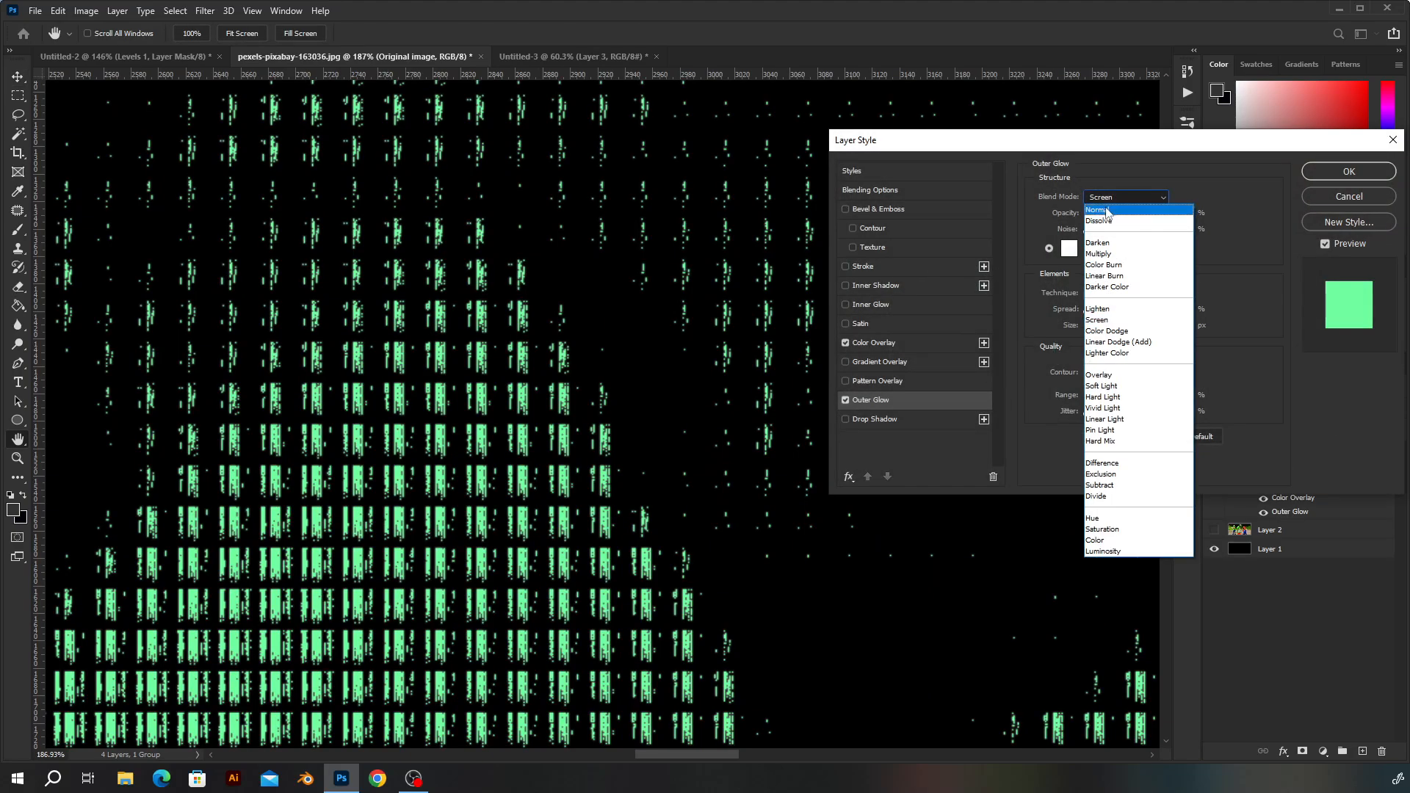
click(1109, 342)
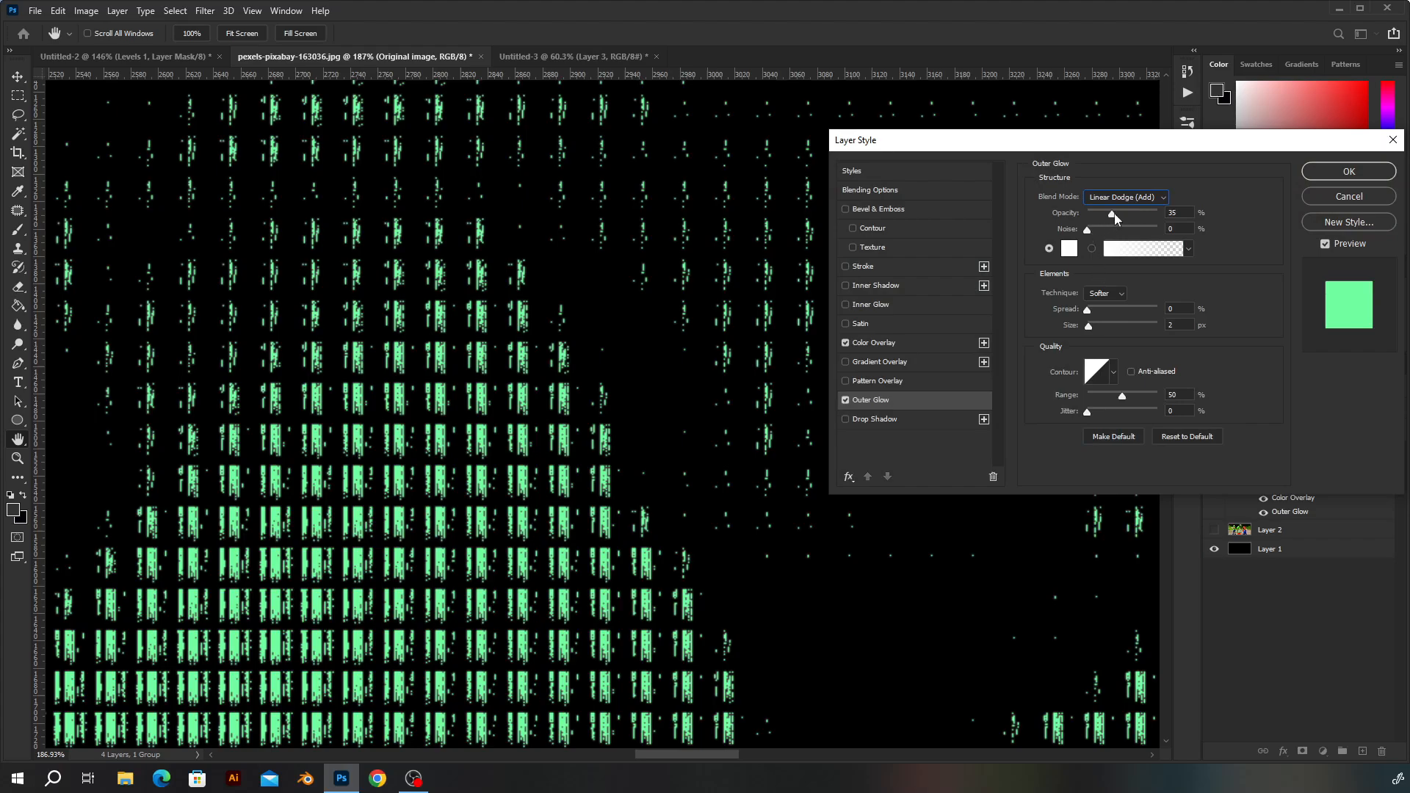
drag(1109, 219, 1147, 221)
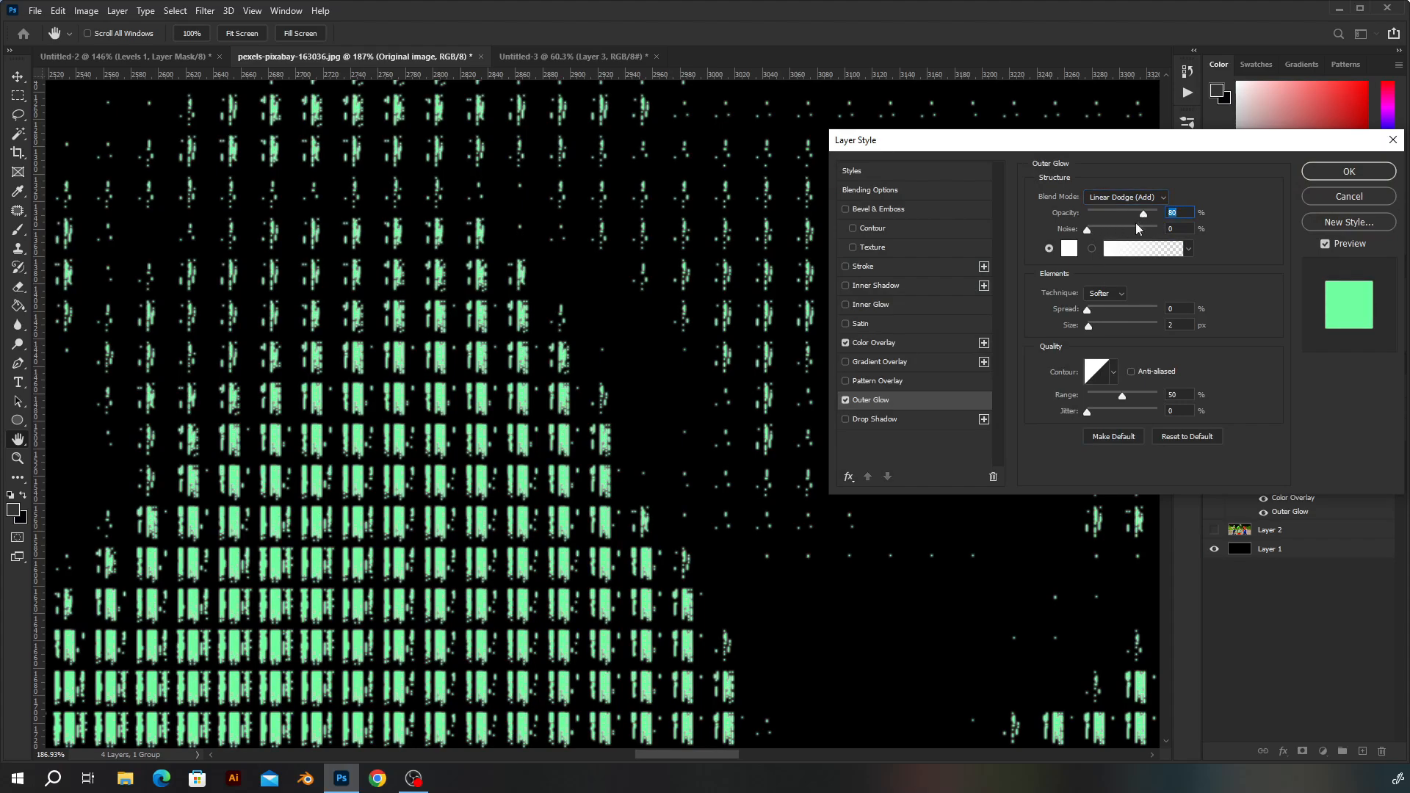
click(1069, 248)
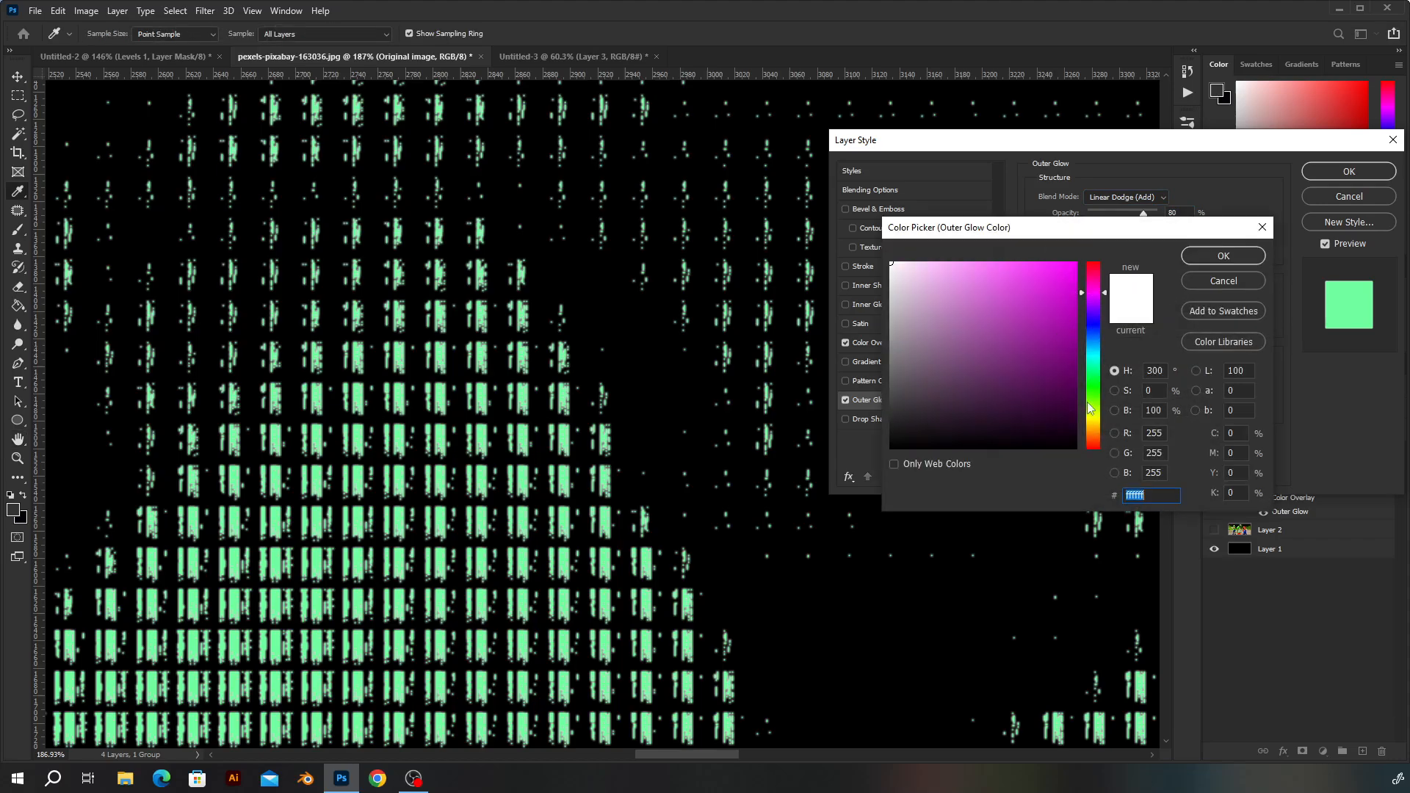
click(1094, 384)
click(1076, 263)
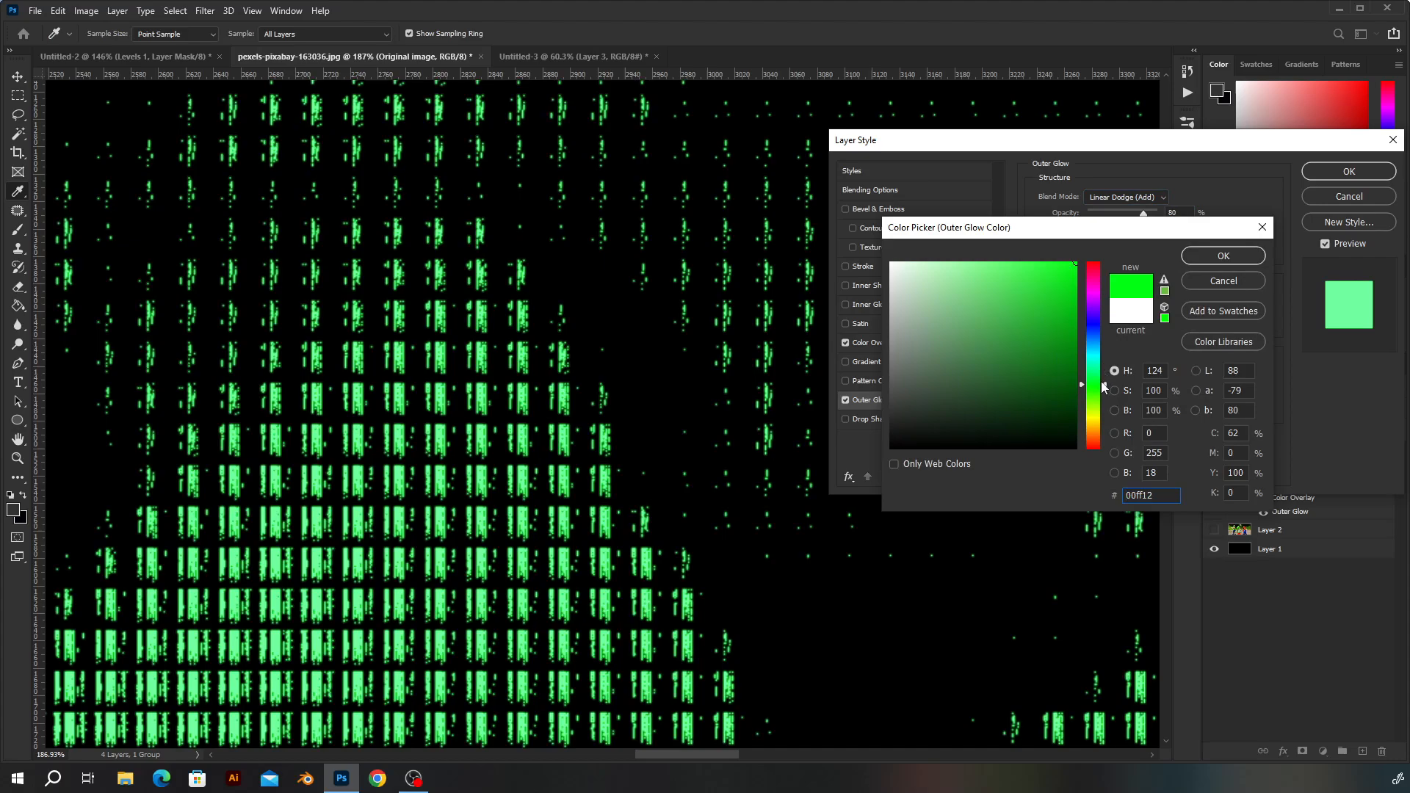
click(1204, 259)
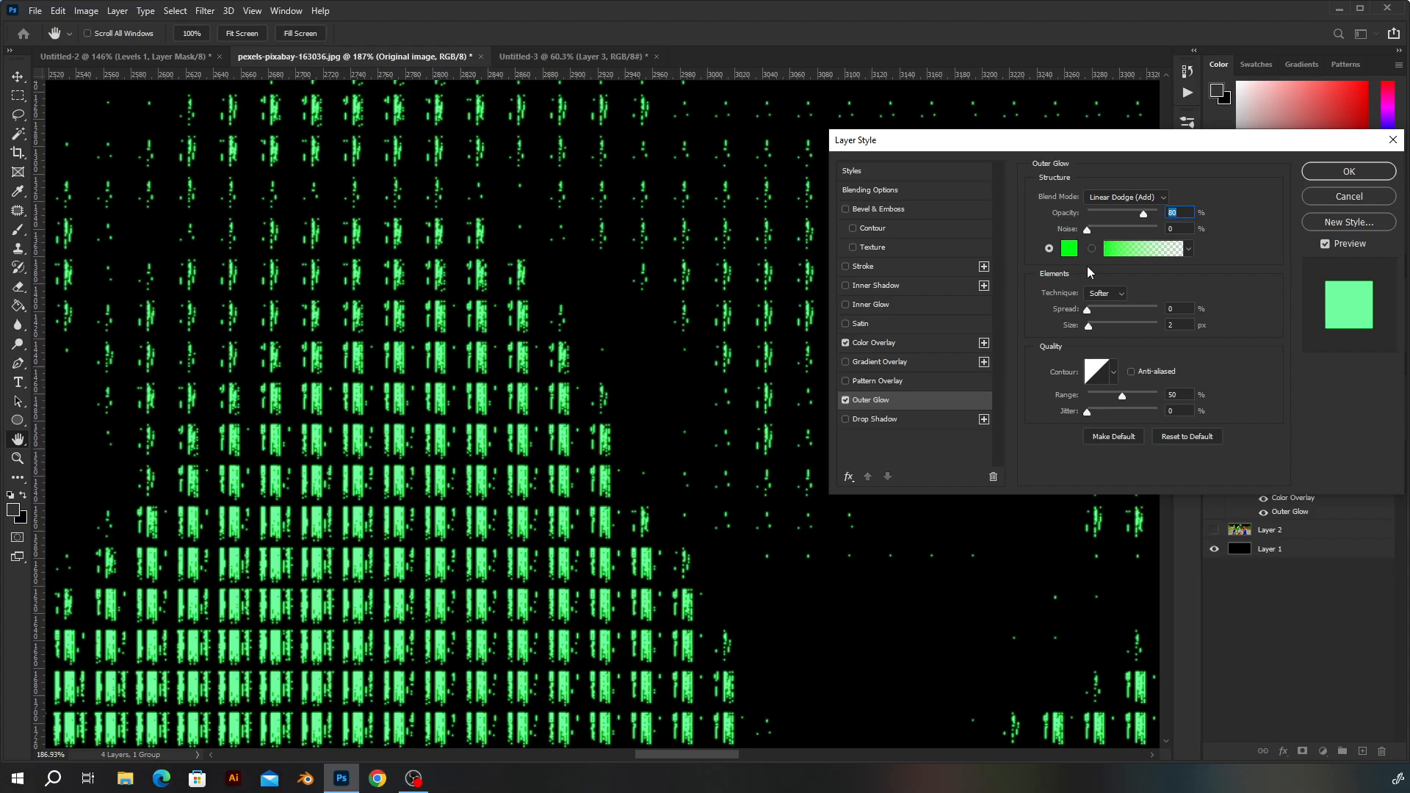
Step: Set the Outer Glow's spread to 30% and its size to 9 px
click(1084, 307)
drag(1097, 308, 1116, 324)
text(9)
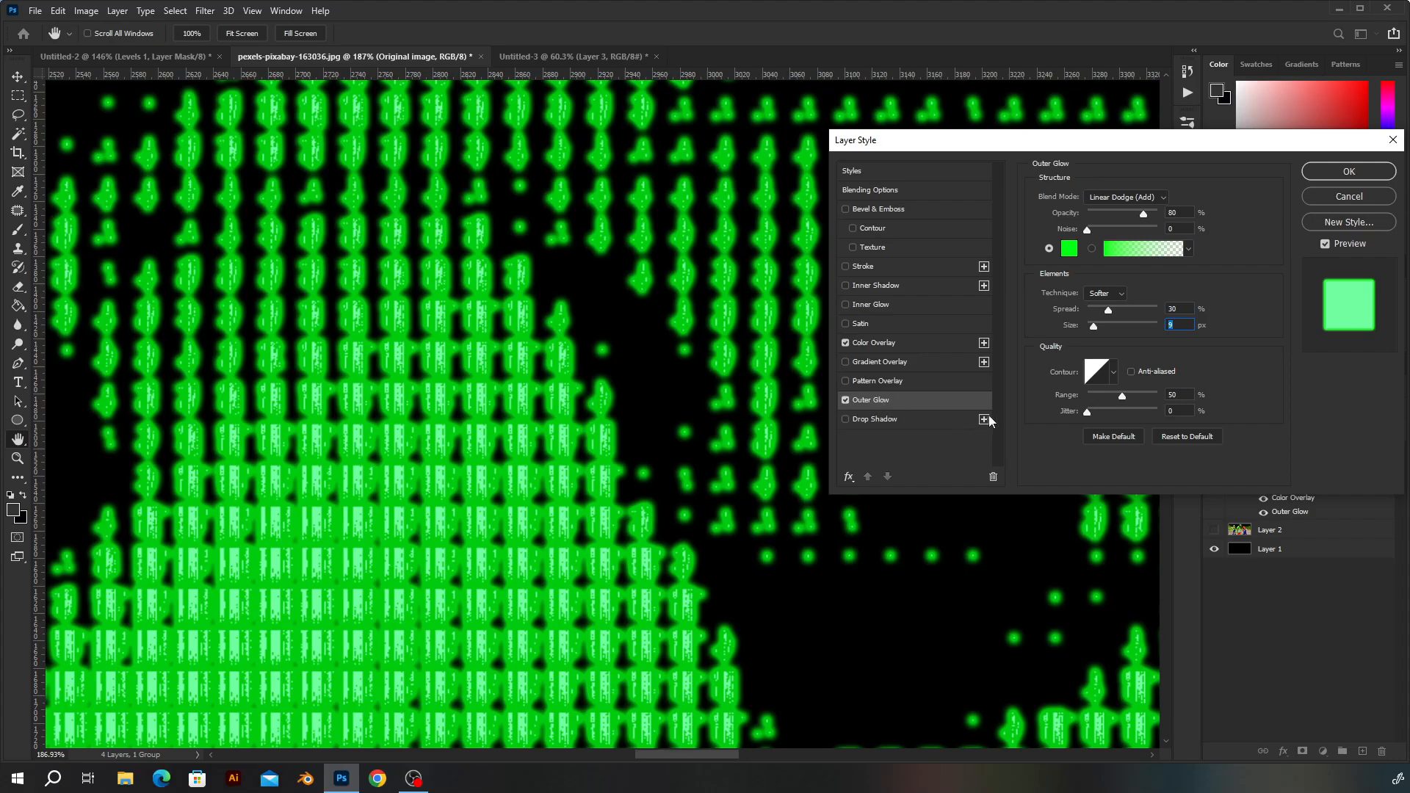
Step: Turn off the Outer Glow and enable a Drop Shadow on the group, reset to its default settings
click(845, 399)
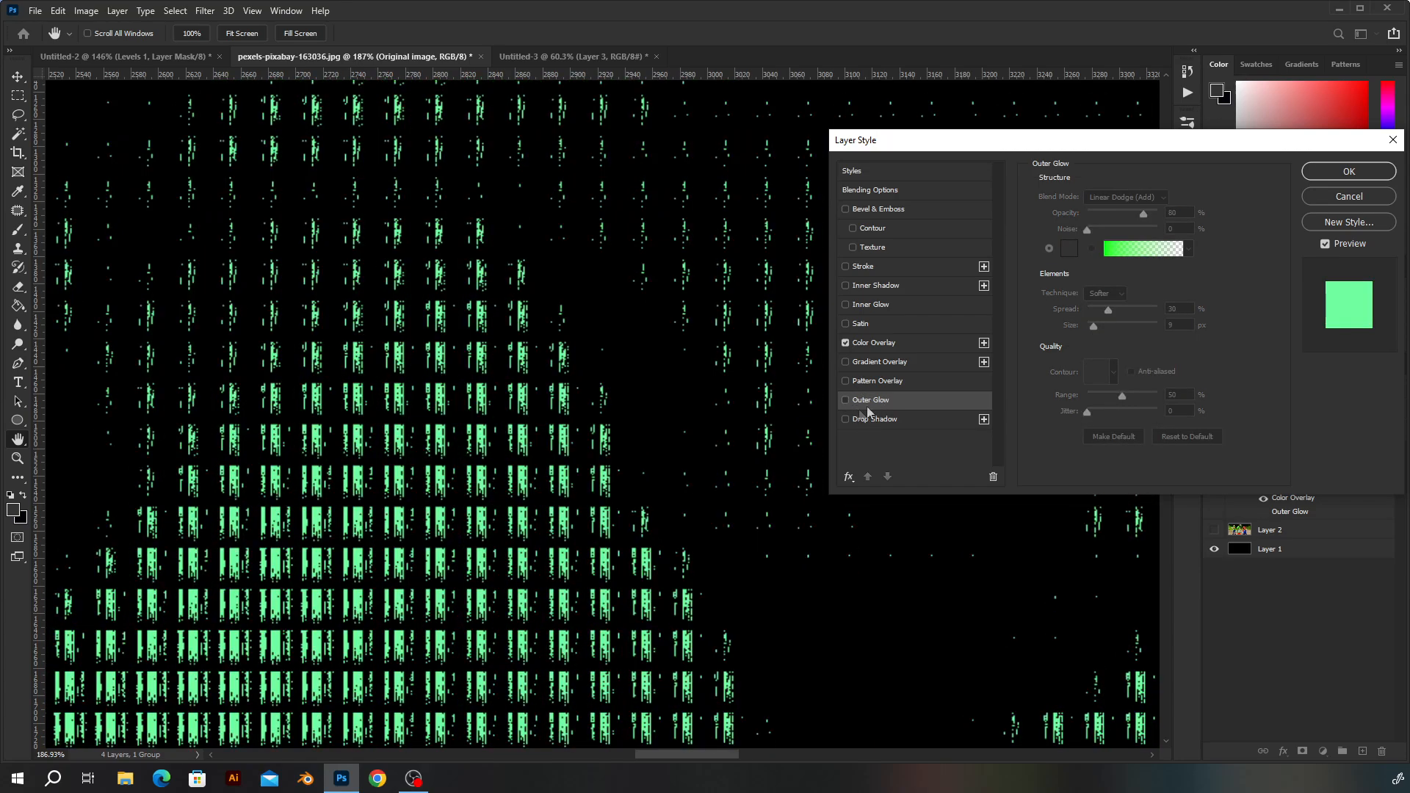
click(852, 417)
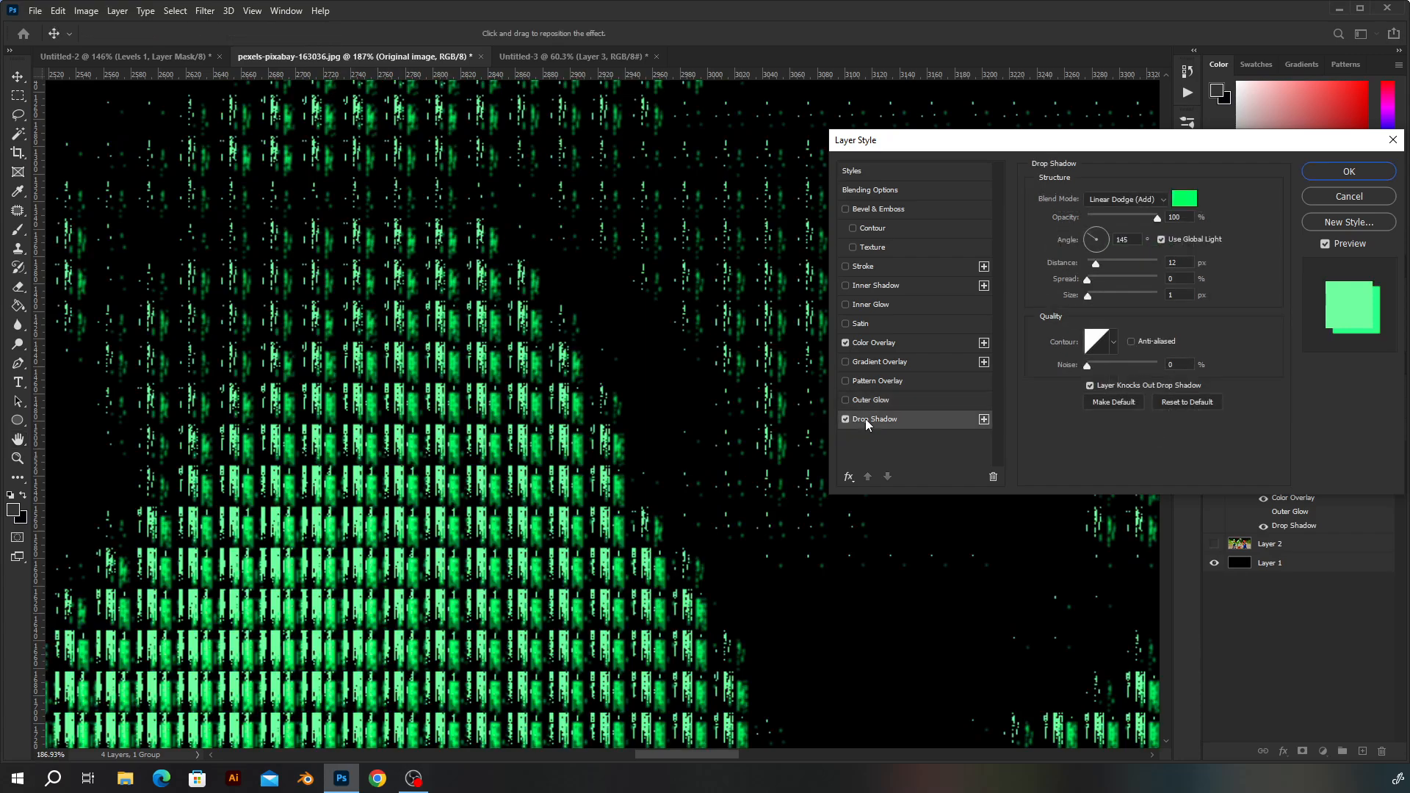
click(1184, 402)
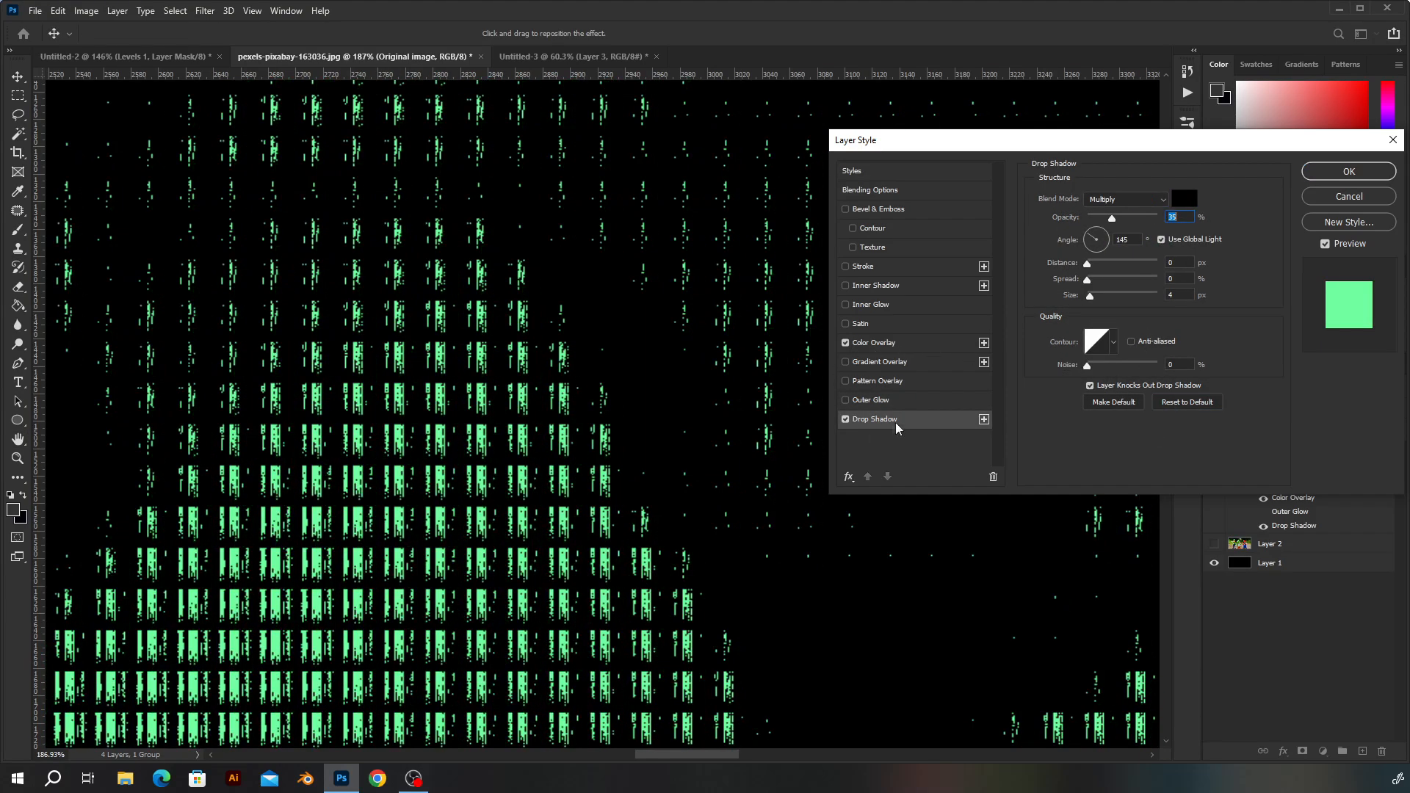
Step: Give the Drop Shadow the bright green #00ff36 and the Linear Dodge (Add) blend mode
click(1184, 198)
click(1097, 379)
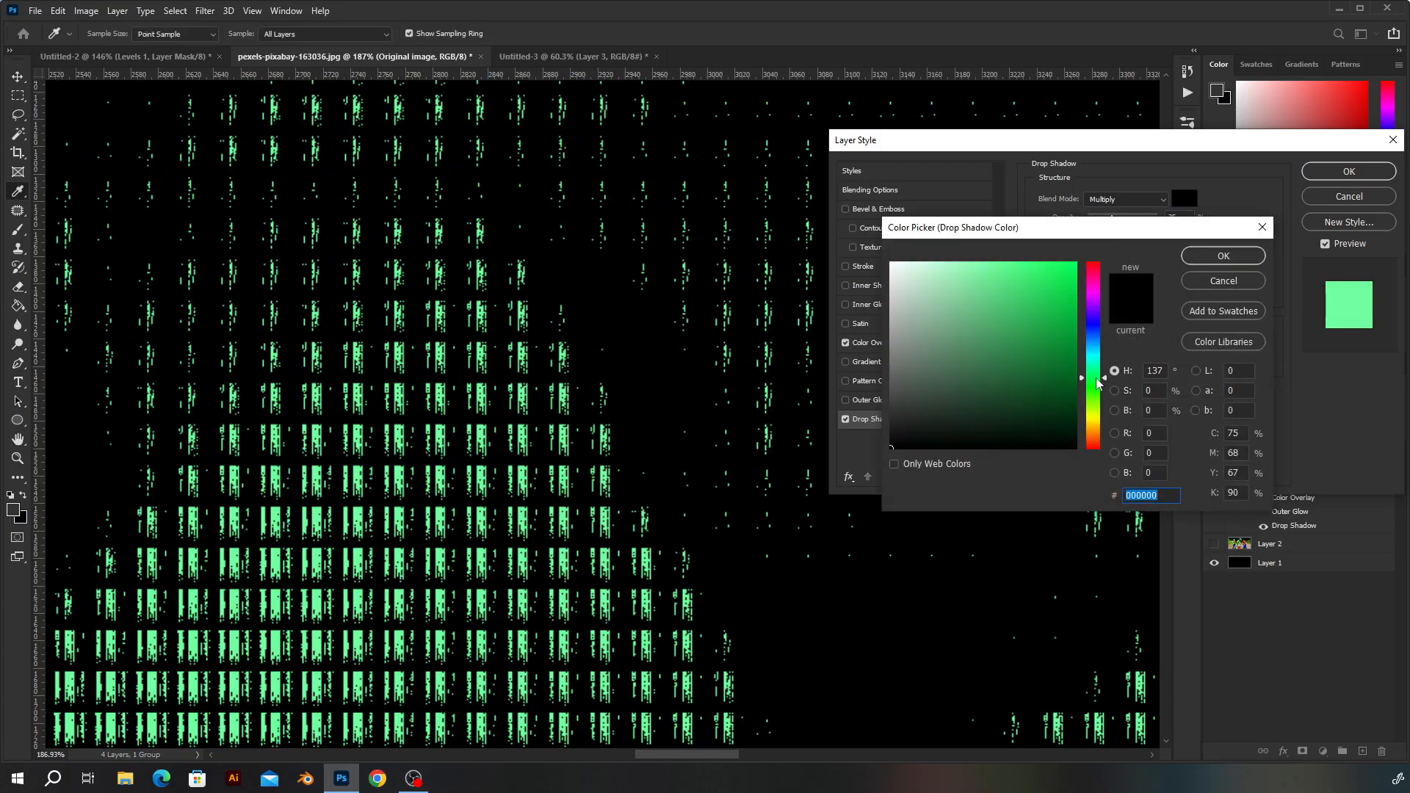
click(1075, 264)
click(1216, 256)
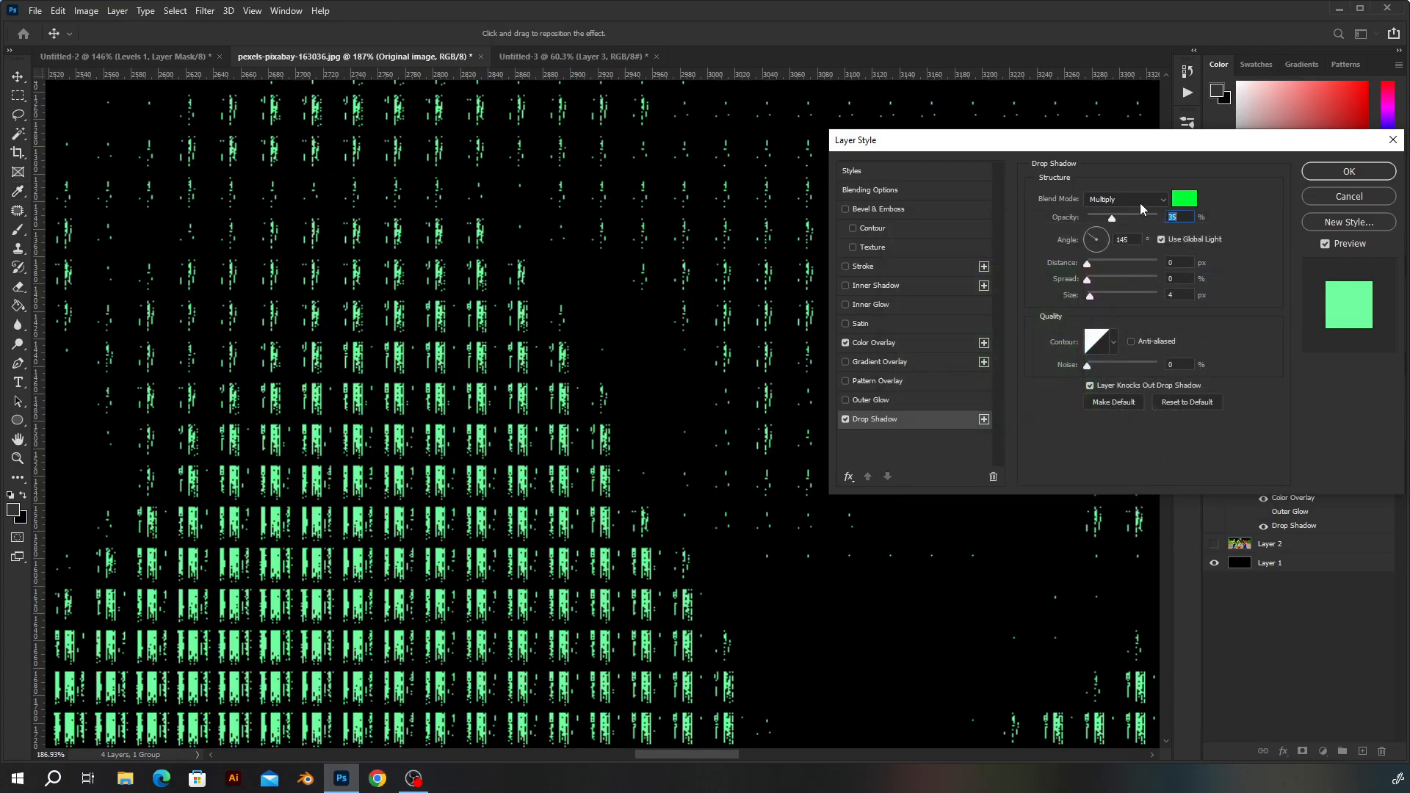
click(1139, 203)
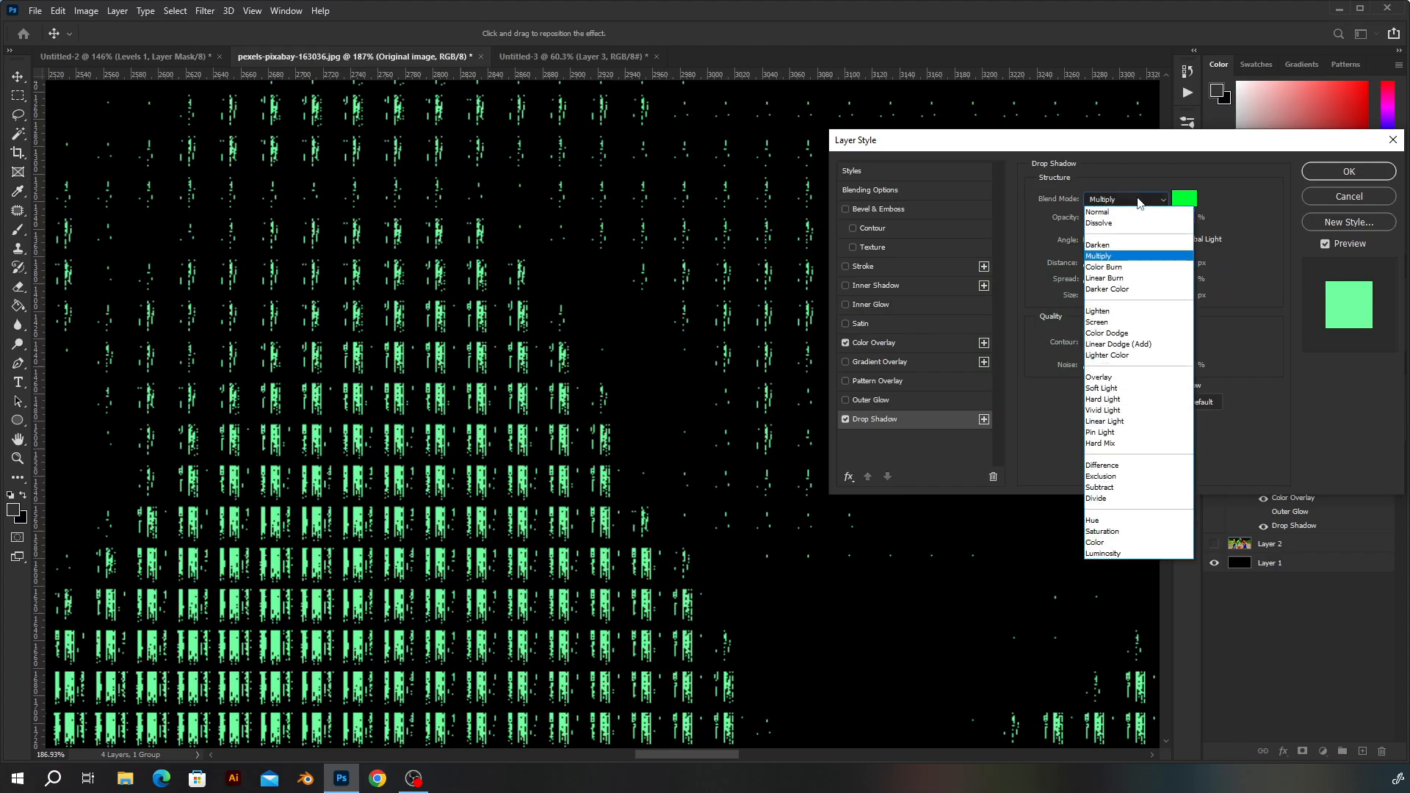
click(1150, 348)
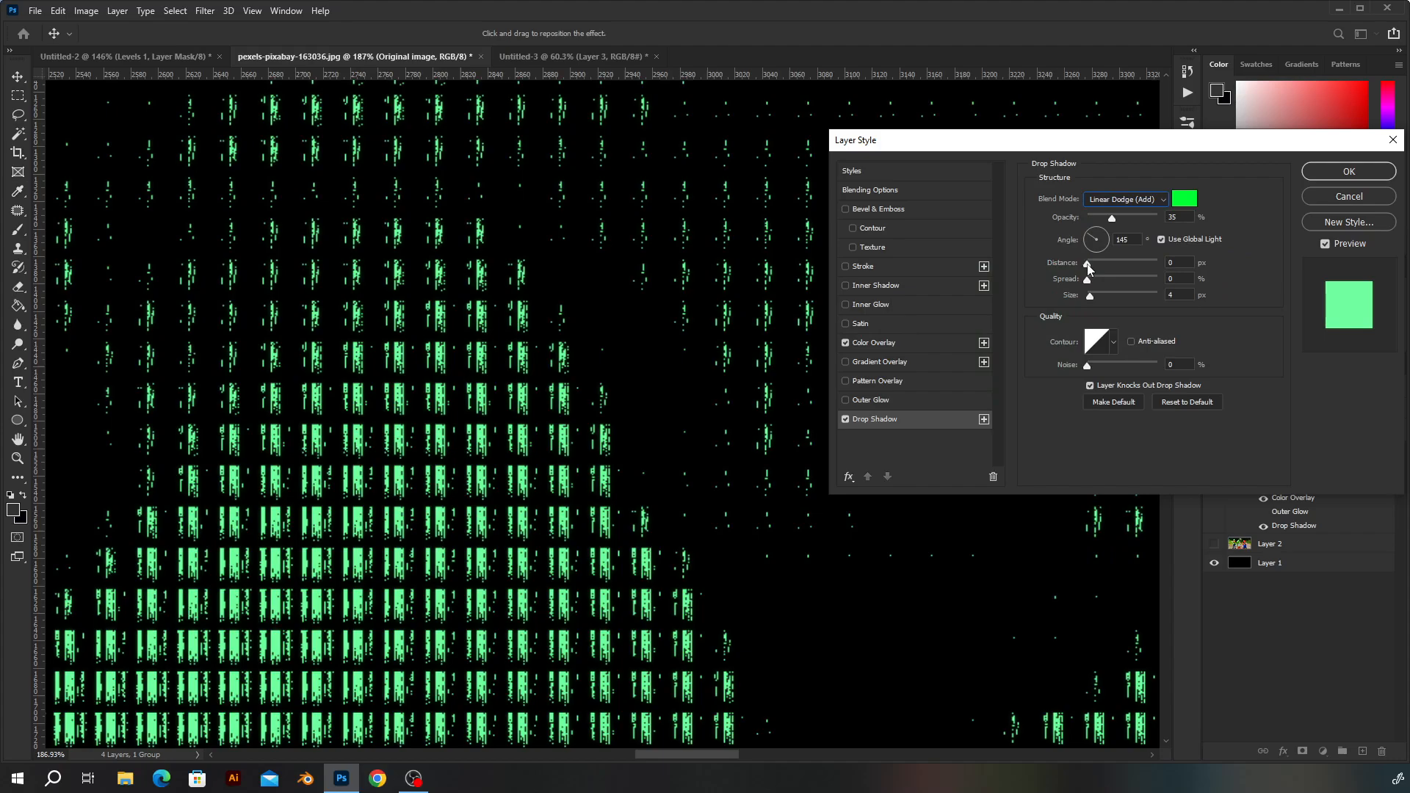
Step: Set the Drop Shadow's distance to 2 px, opacity to 93% and size to 3 px
drag(1090, 262, 1089, 269)
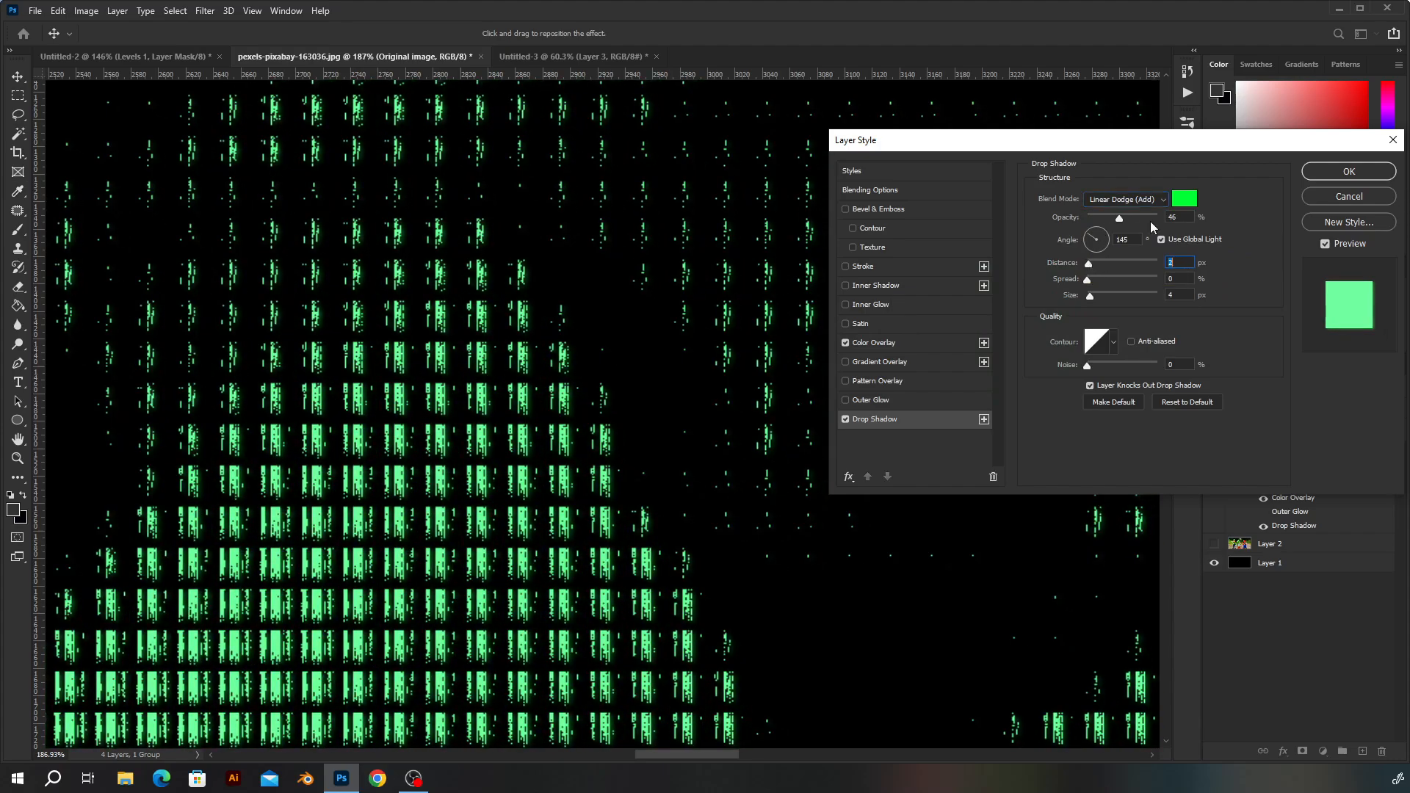
drag(1156, 219, 1165, 222)
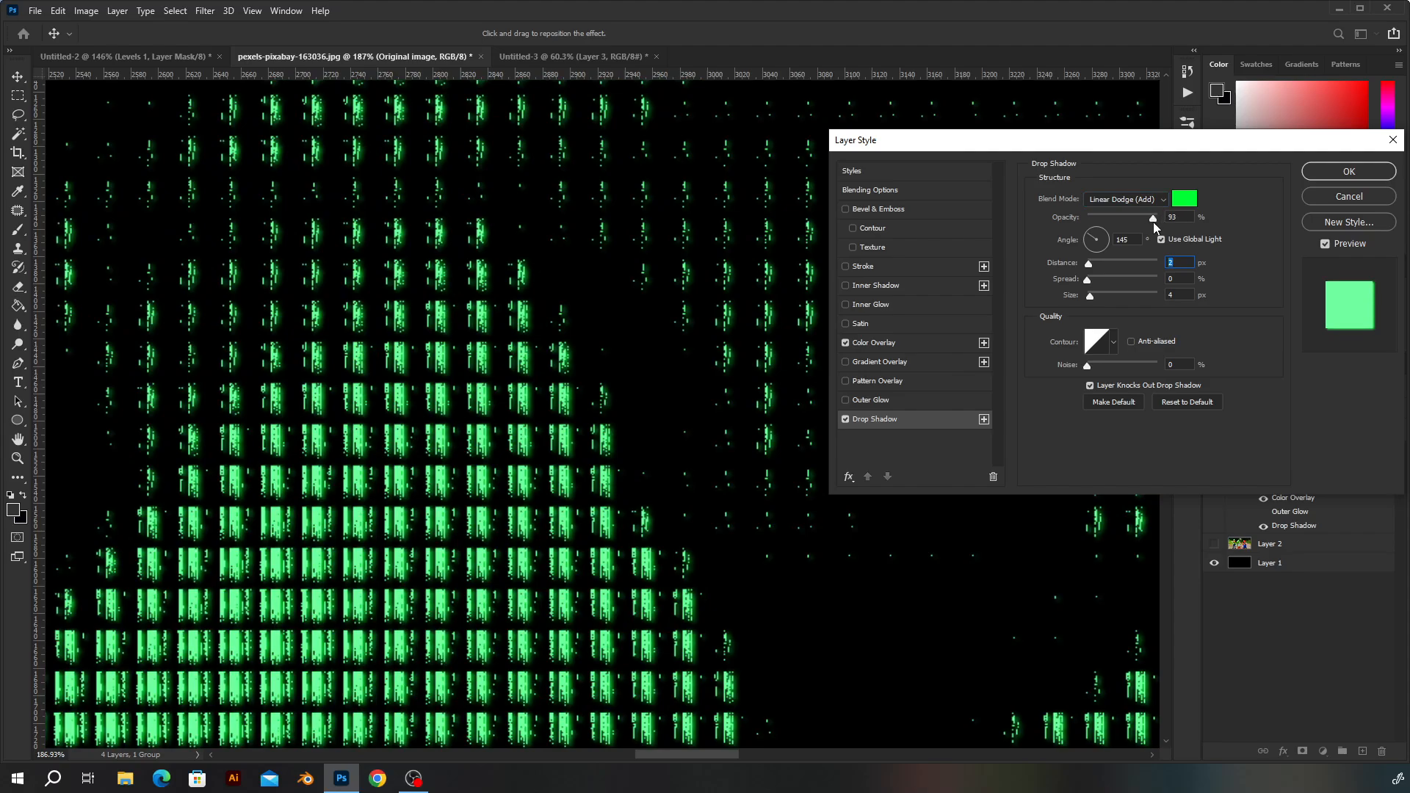
drag(1092, 297, 1090, 297)
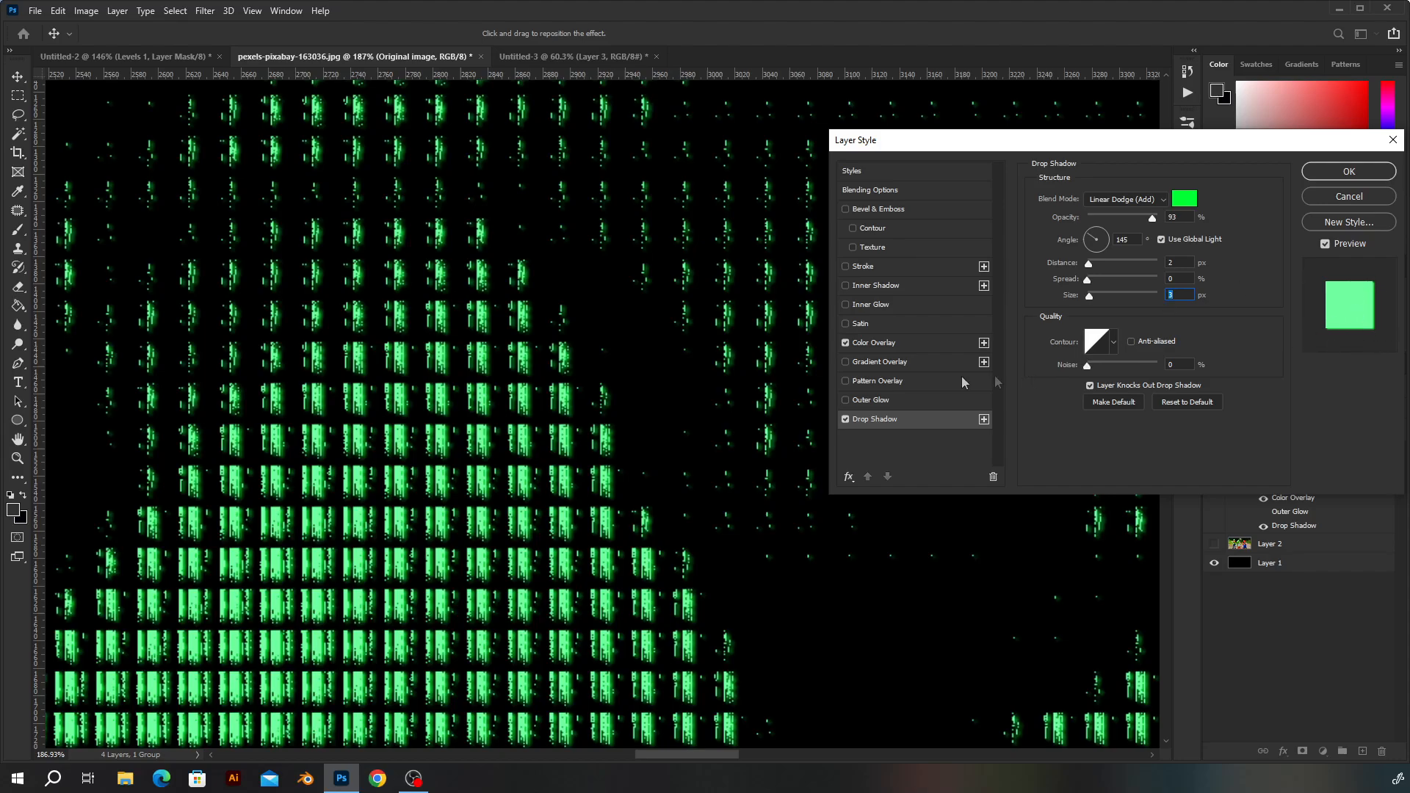
Step: Add a second Drop Shadow and set the lower one's distance to 11 px and size to 29 px
key(alt)
click(984, 420)
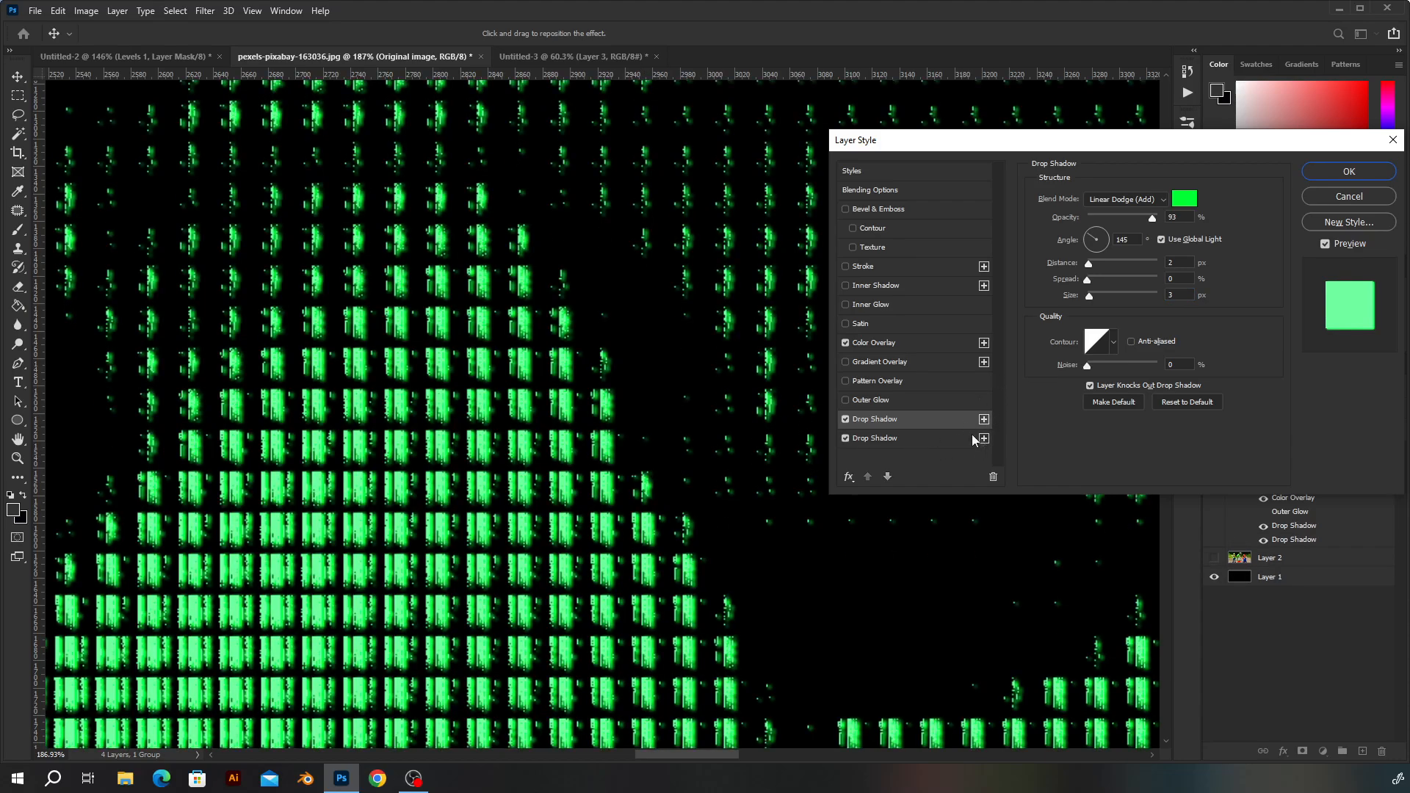
click(949, 441)
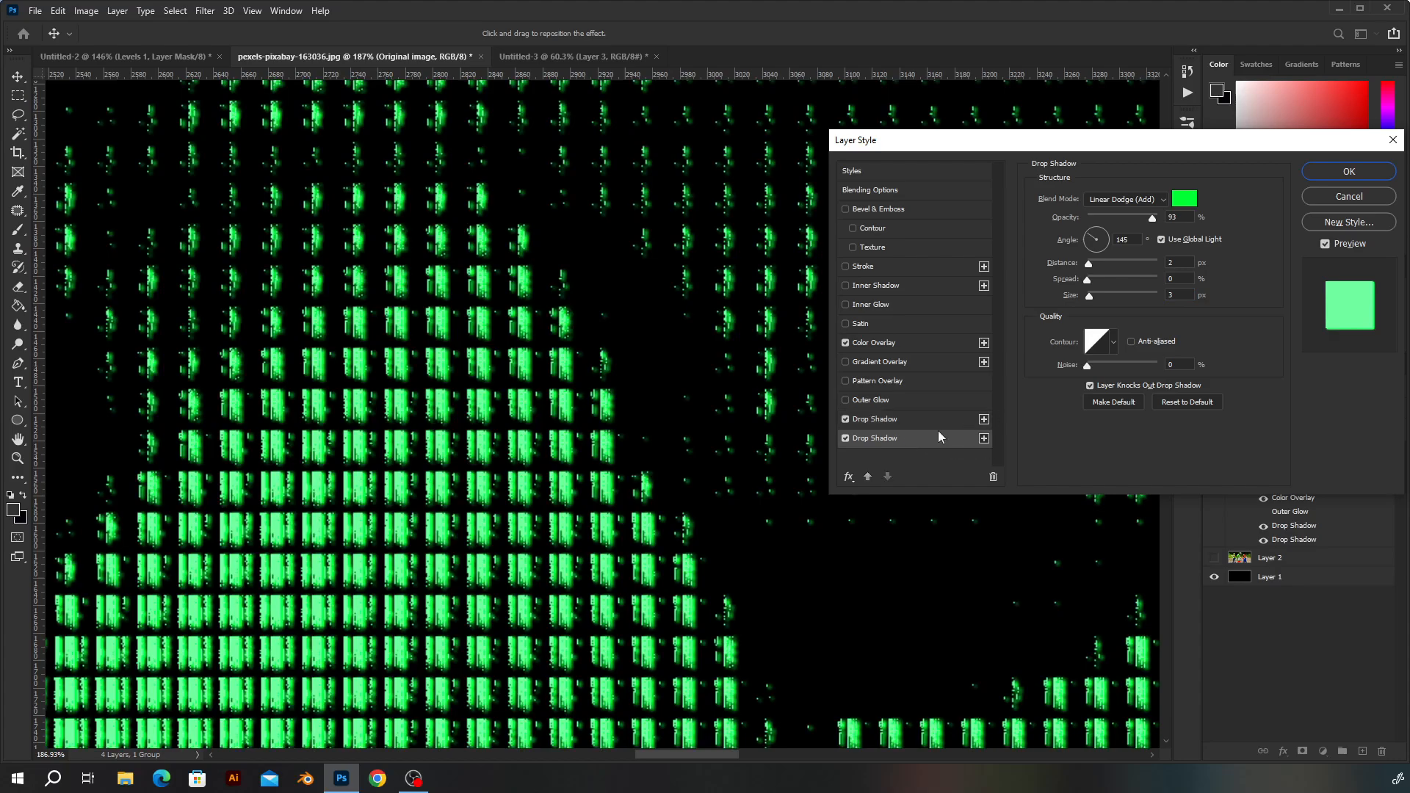
drag(1090, 262, 1094, 264)
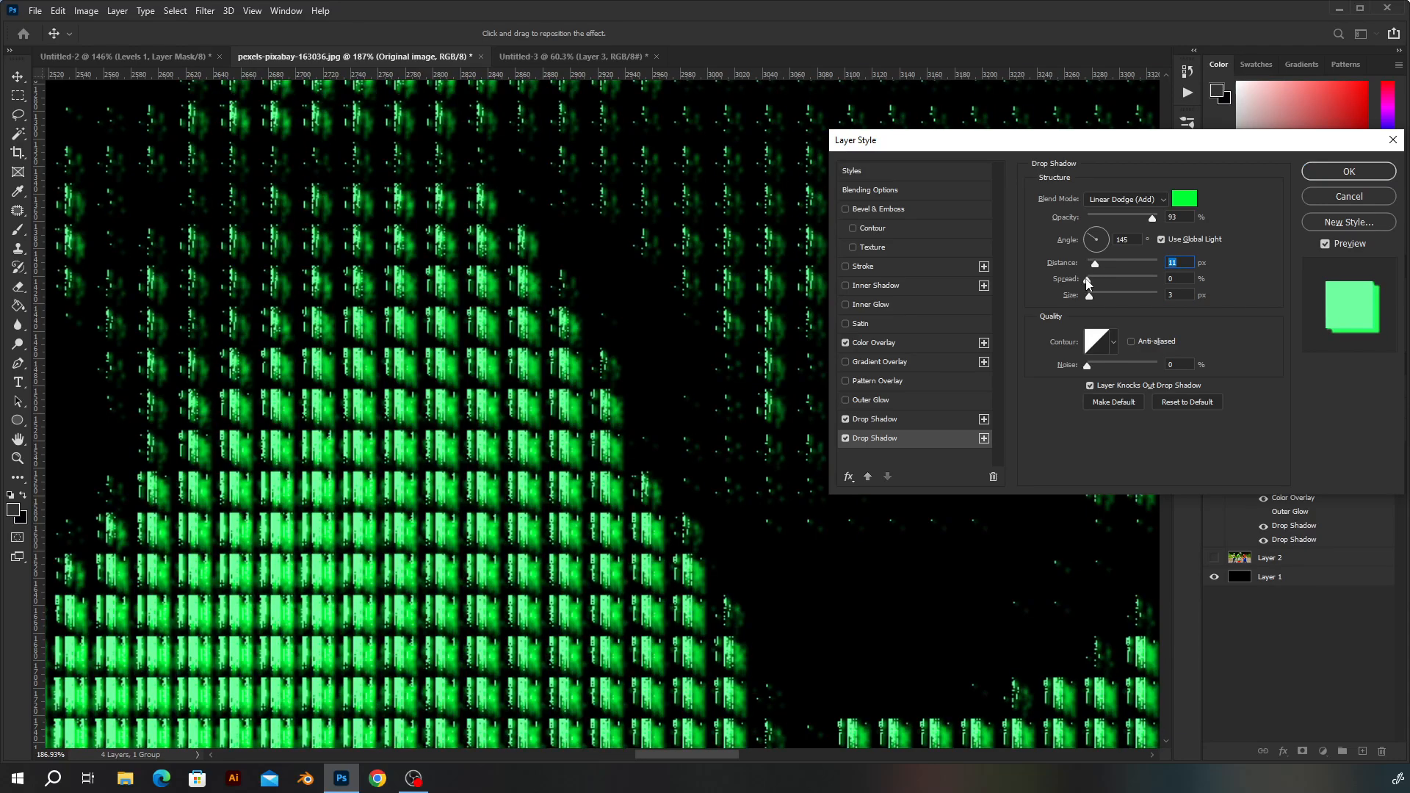
drag(1093, 292, 1101, 299)
Step: Change the lower Drop Shadow's color to #0cff00 and its opacity to 70%
click(1184, 198)
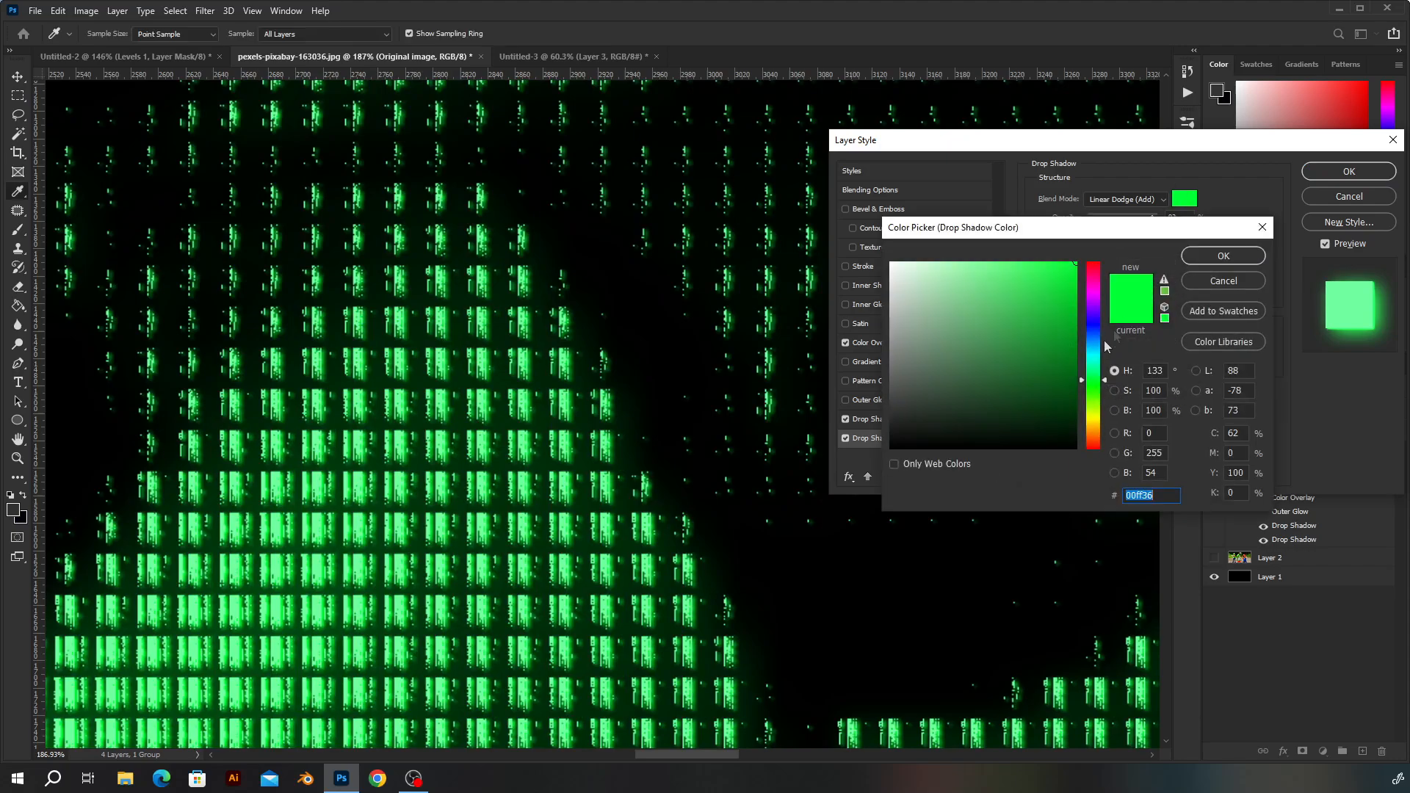
drag(1092, 379, 1095, 387)
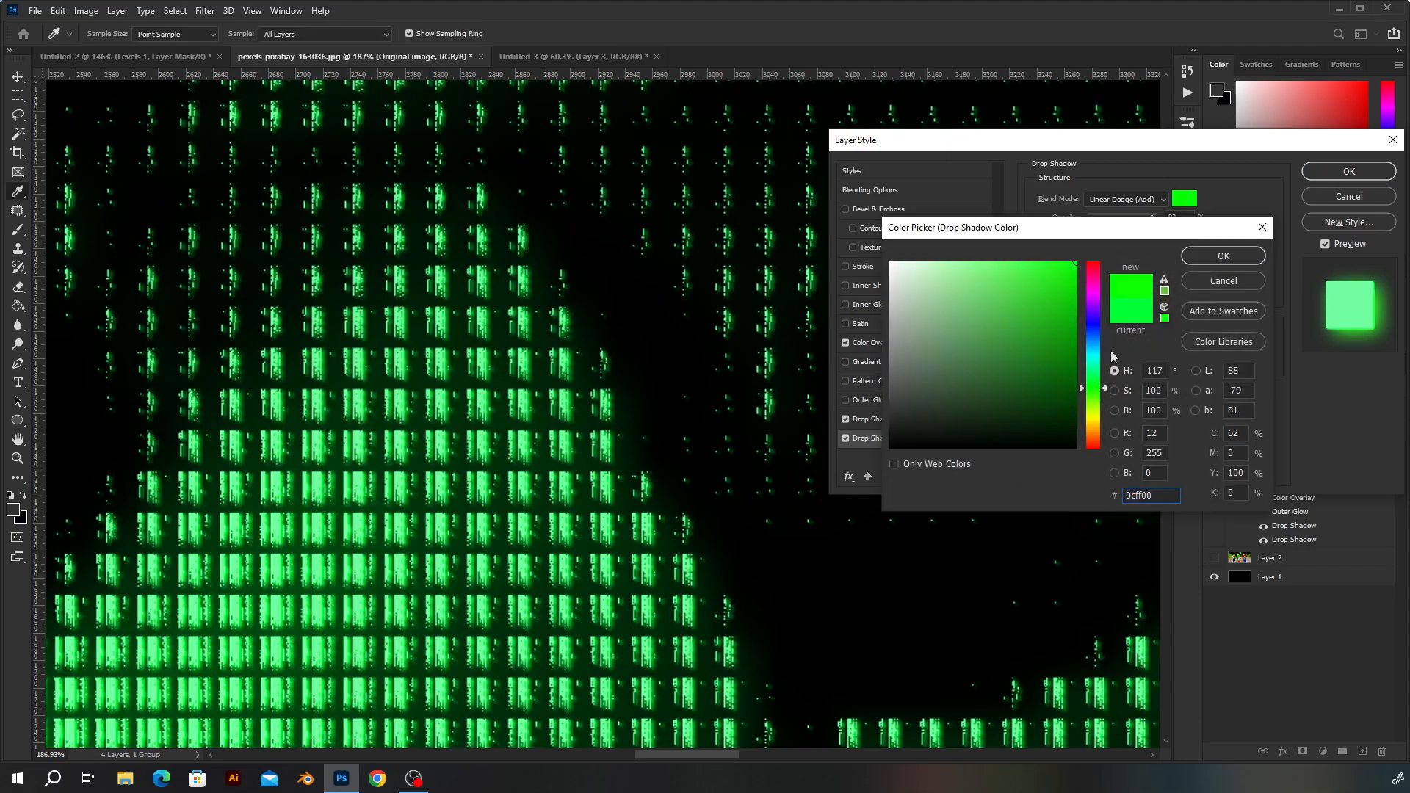
click(1210, 256)
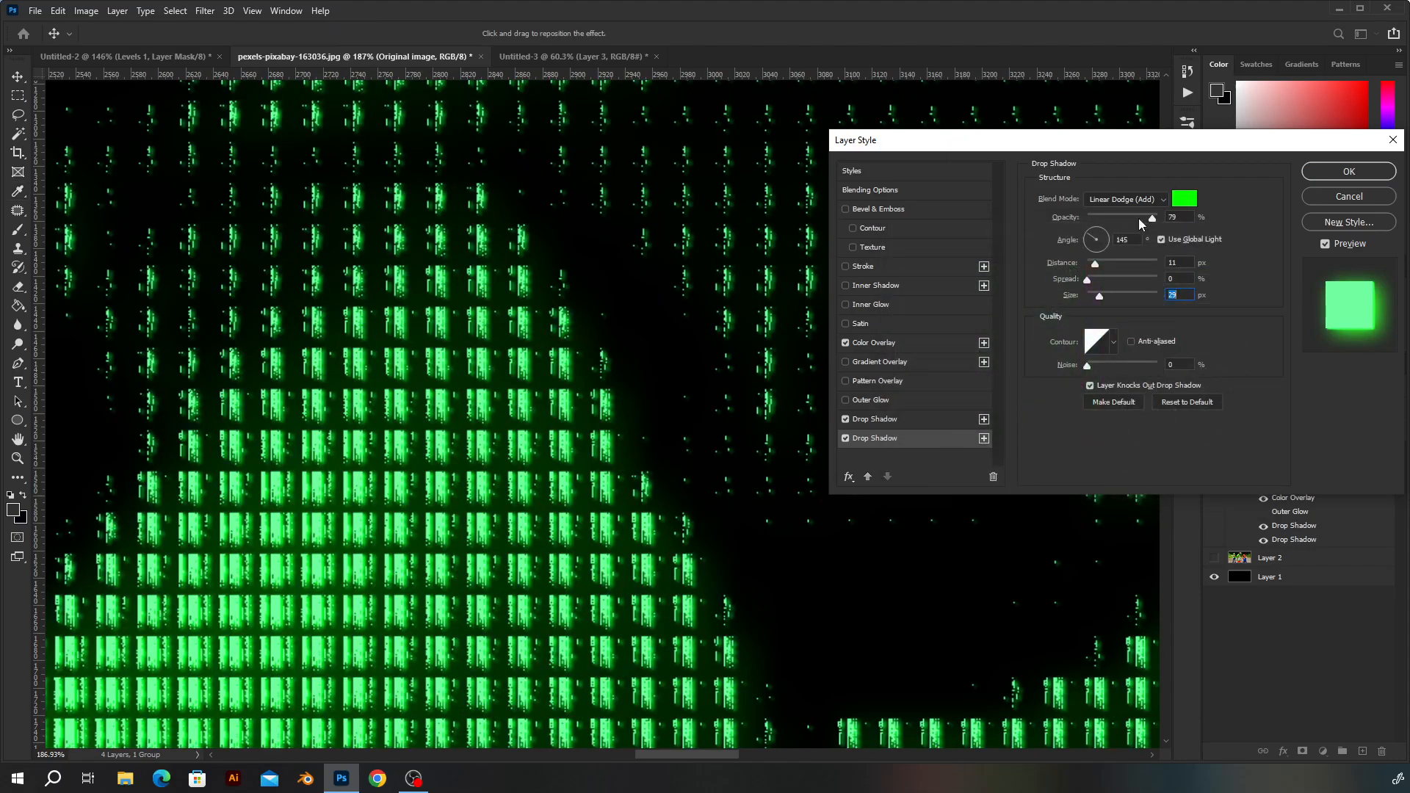
drag(1139, 219, 1136, 220)
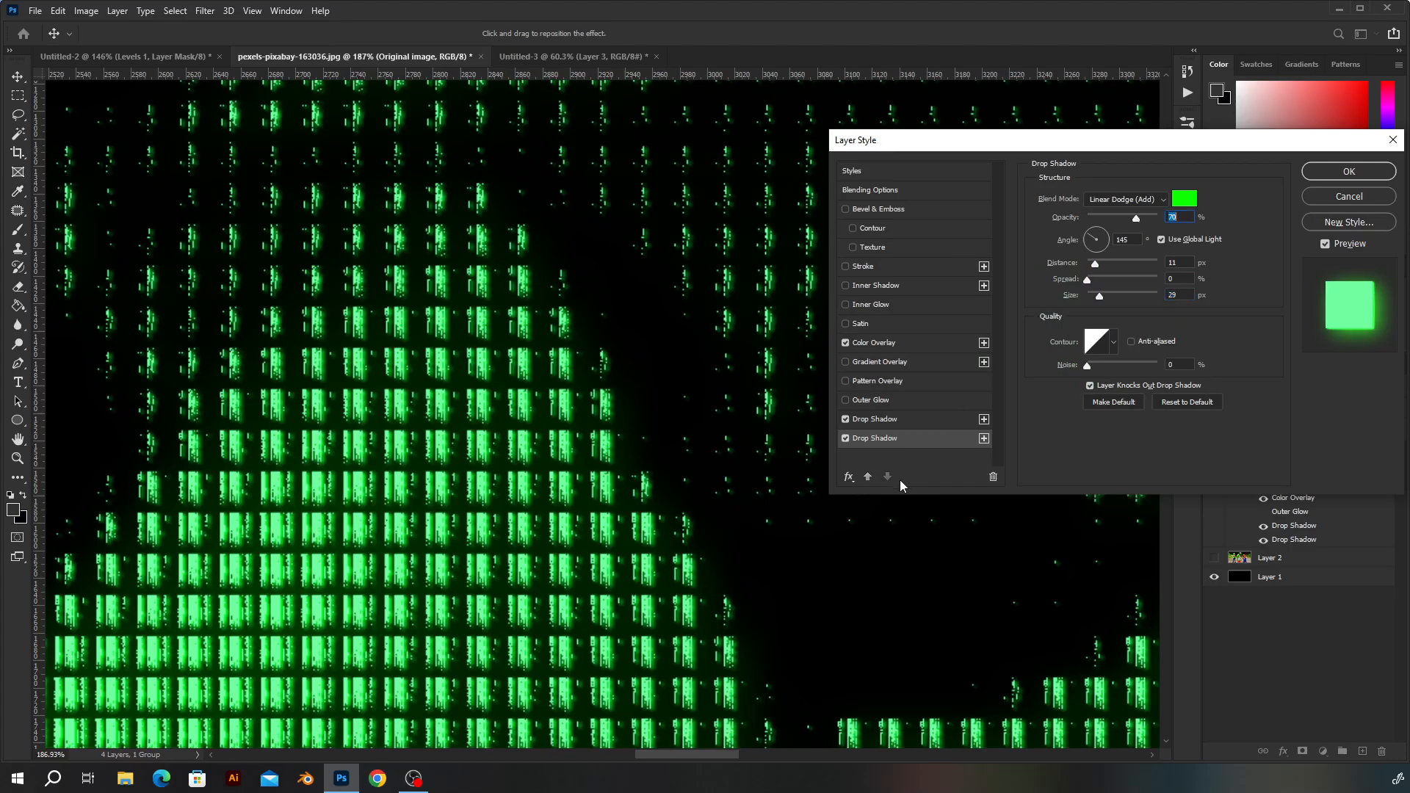
Step: Add a third Drop Shadow in a slightly yellower green, with distance 51 px, size 193 px and opacity 59%
click(984, 438)
click(926, 457)
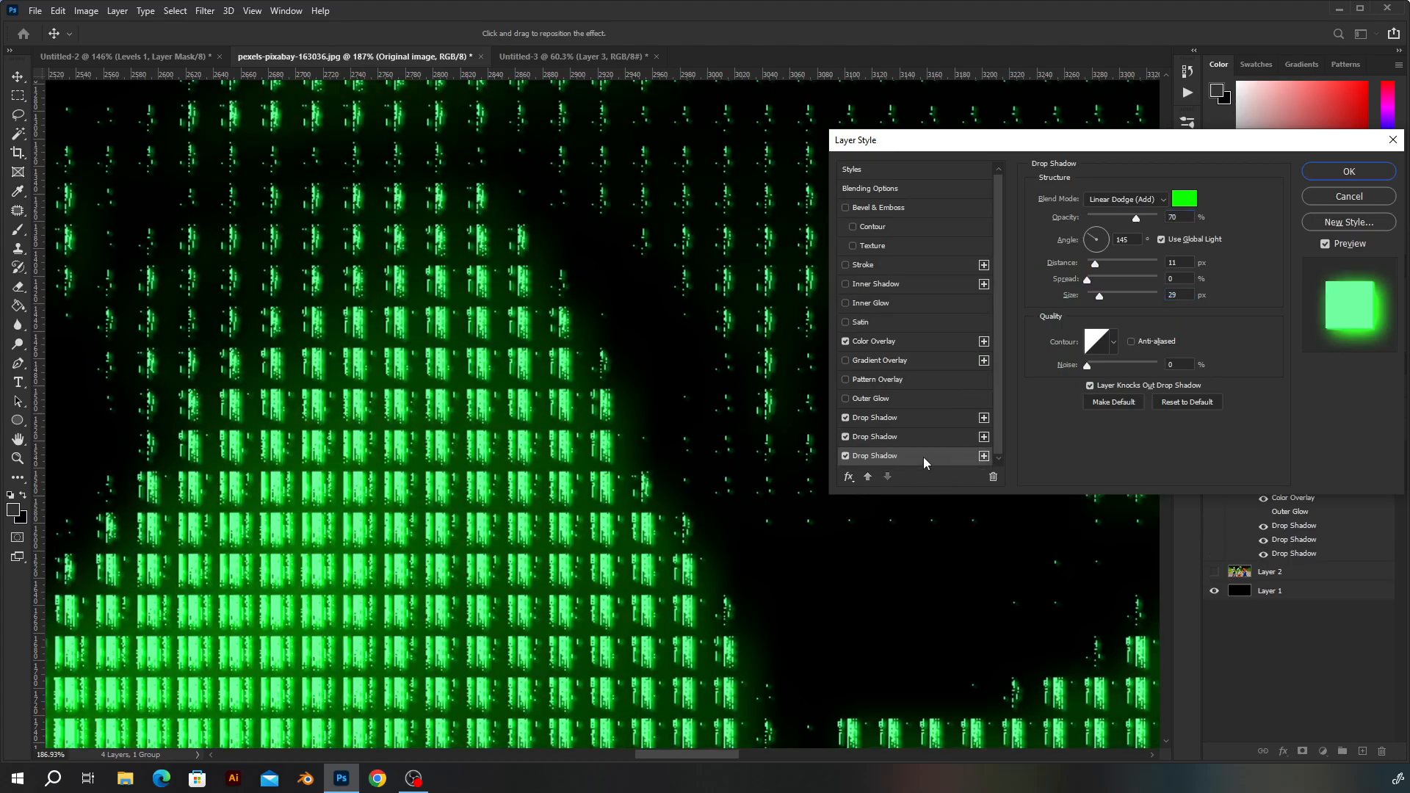
click(1184, 199)
drag(1099, 388, 1100, 394)
click(1208, 256)
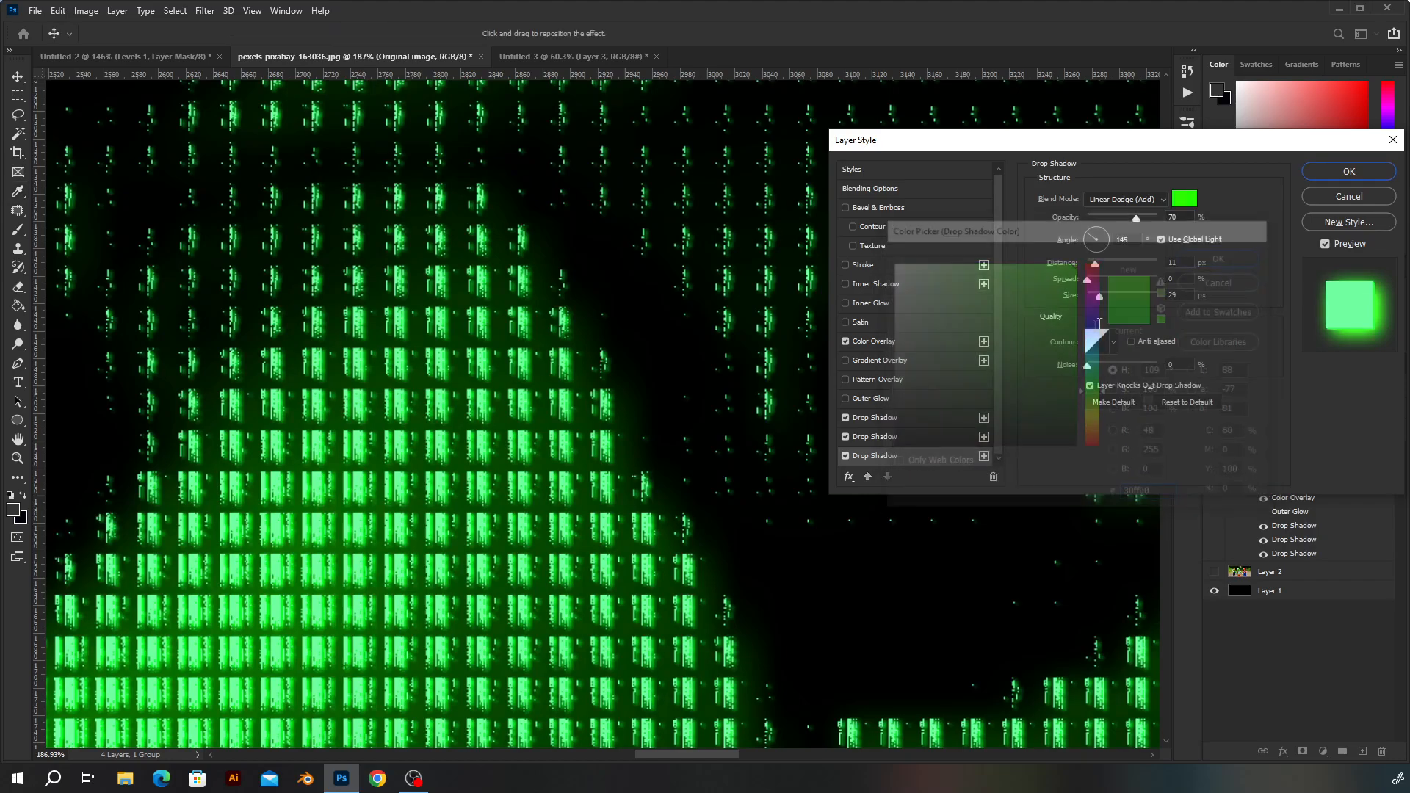
drag(1106, 295, 1126, 266)
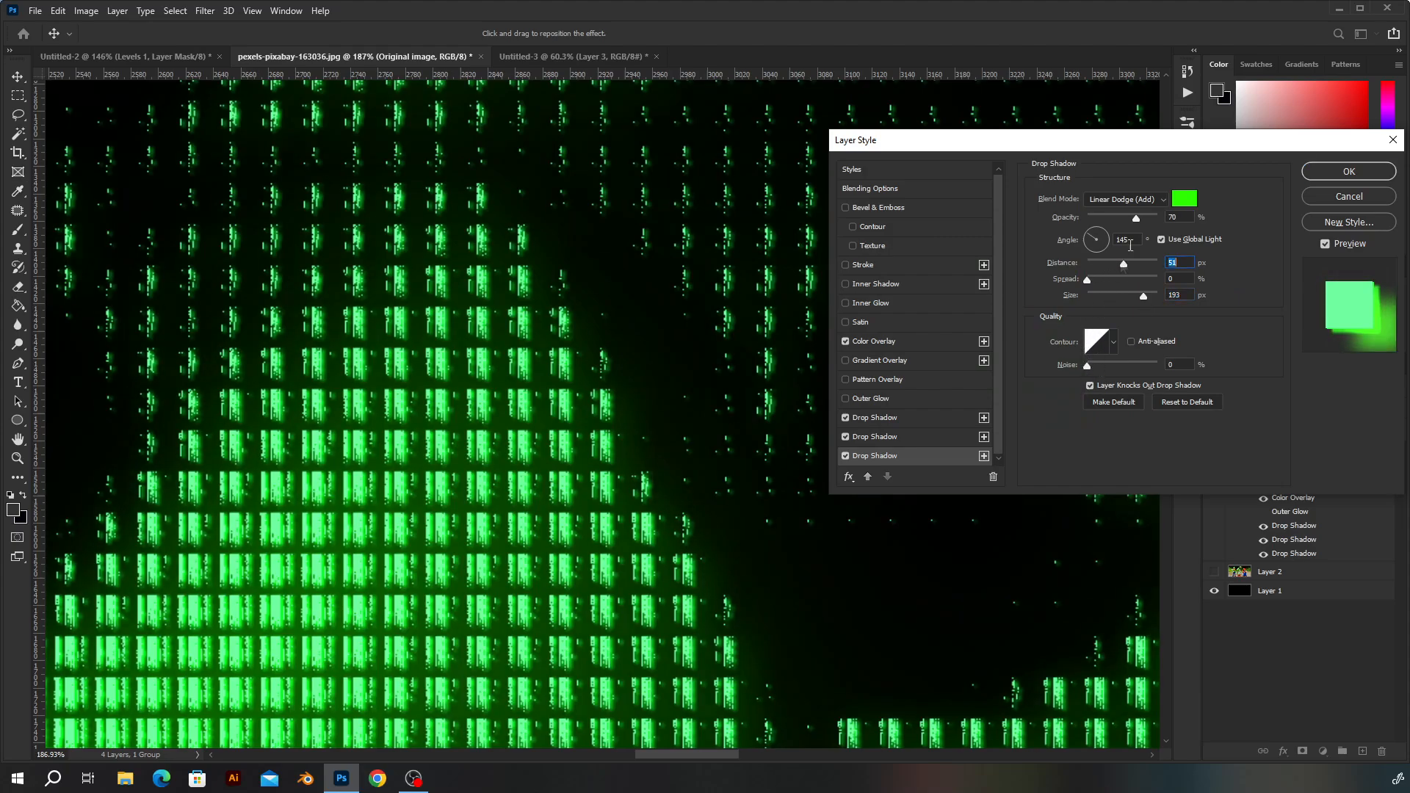
drag(1121, 220, 1130, 222)
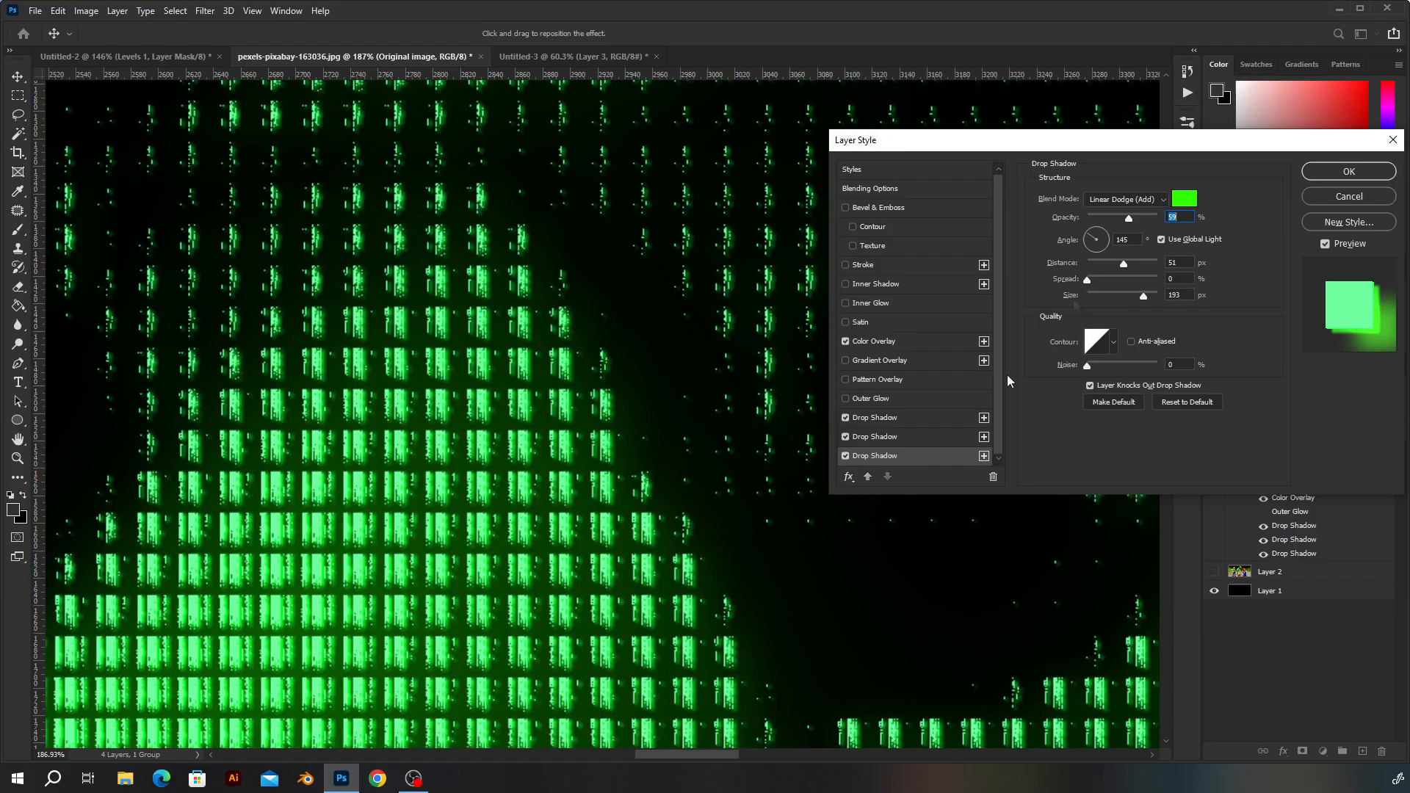
Step: Add a fourth Drop Shadow colored #4eff00, increase its size and distance, and apply the layer style
click(984, 456)
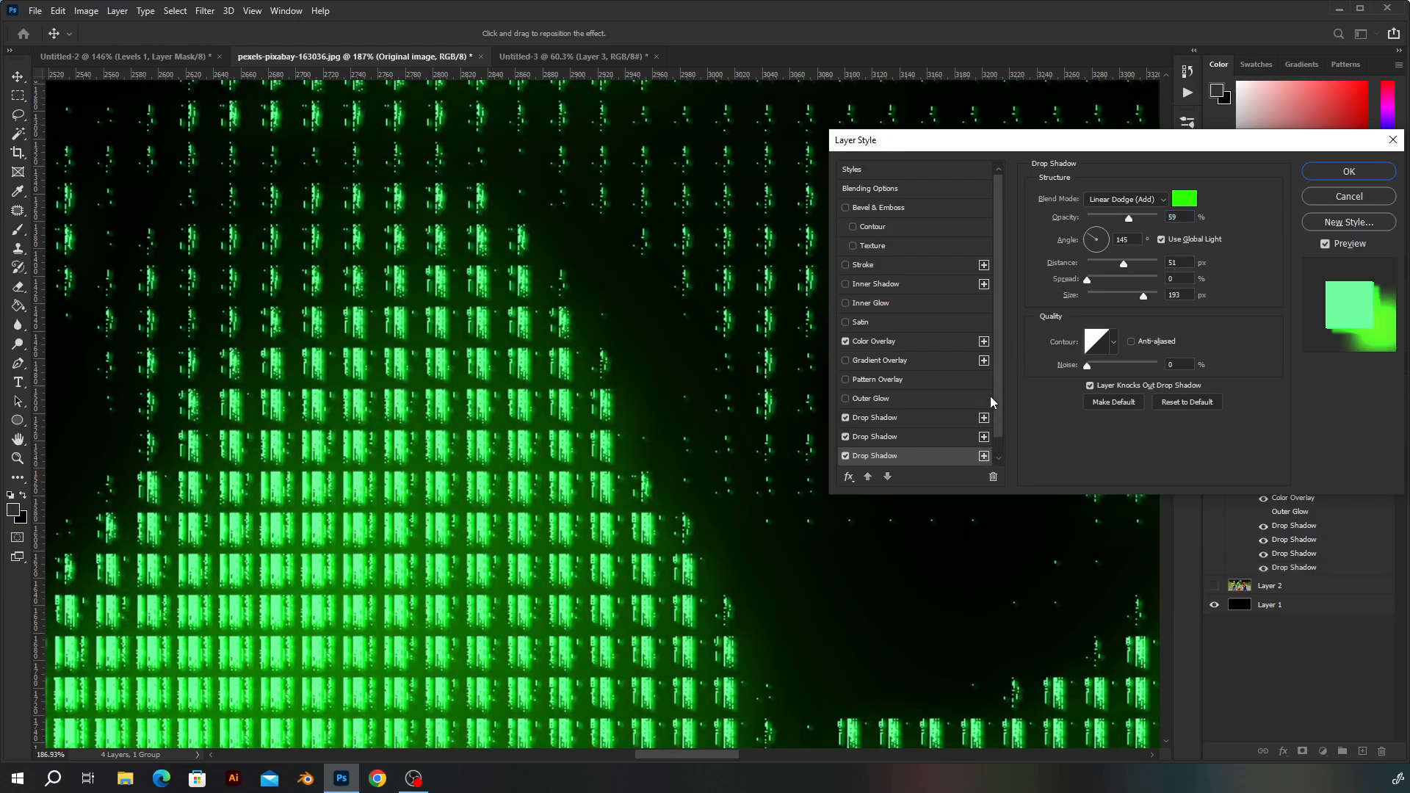
scroll(984, 401, down, 1)
click(1184, 198)
drag(1097, 399, 1097, 396)
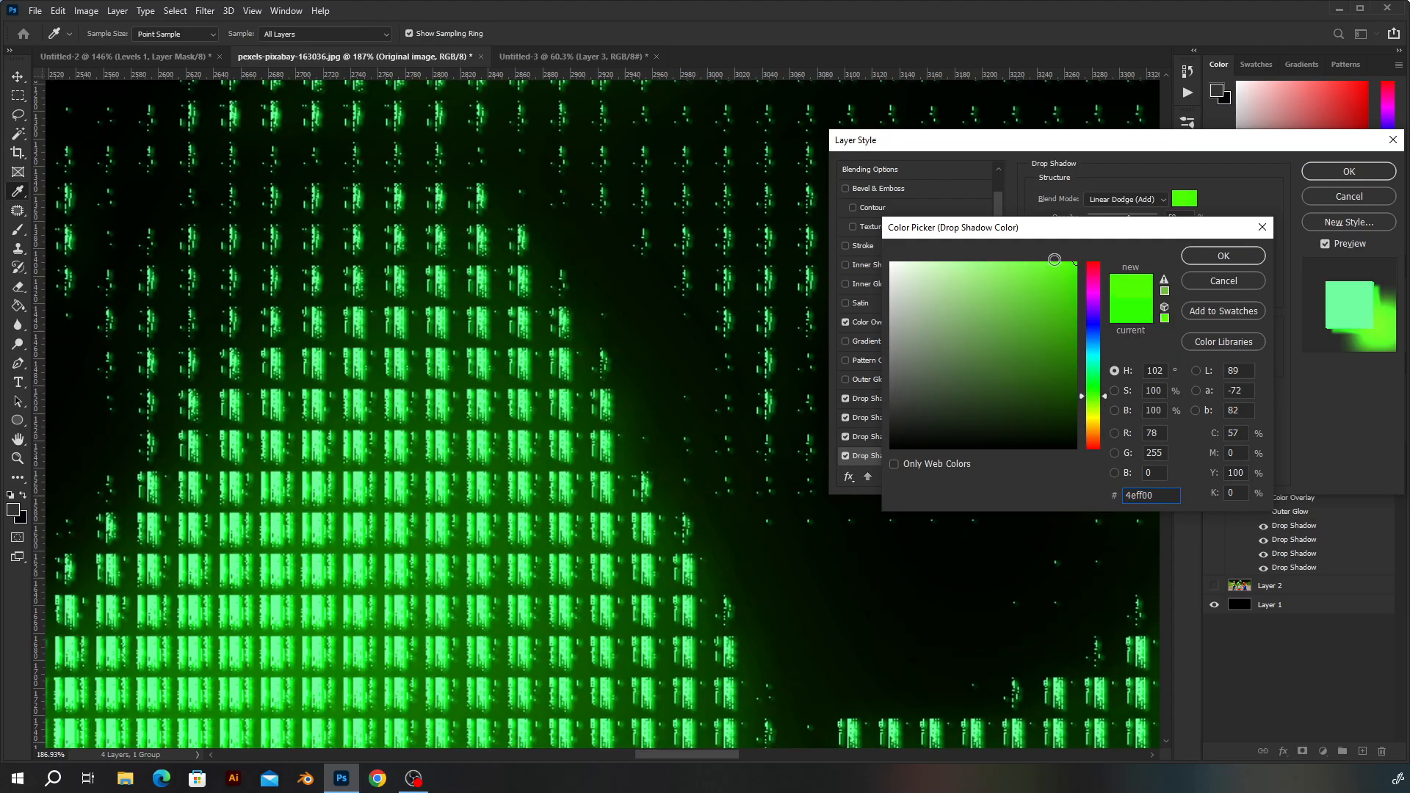
click(1213, 256)
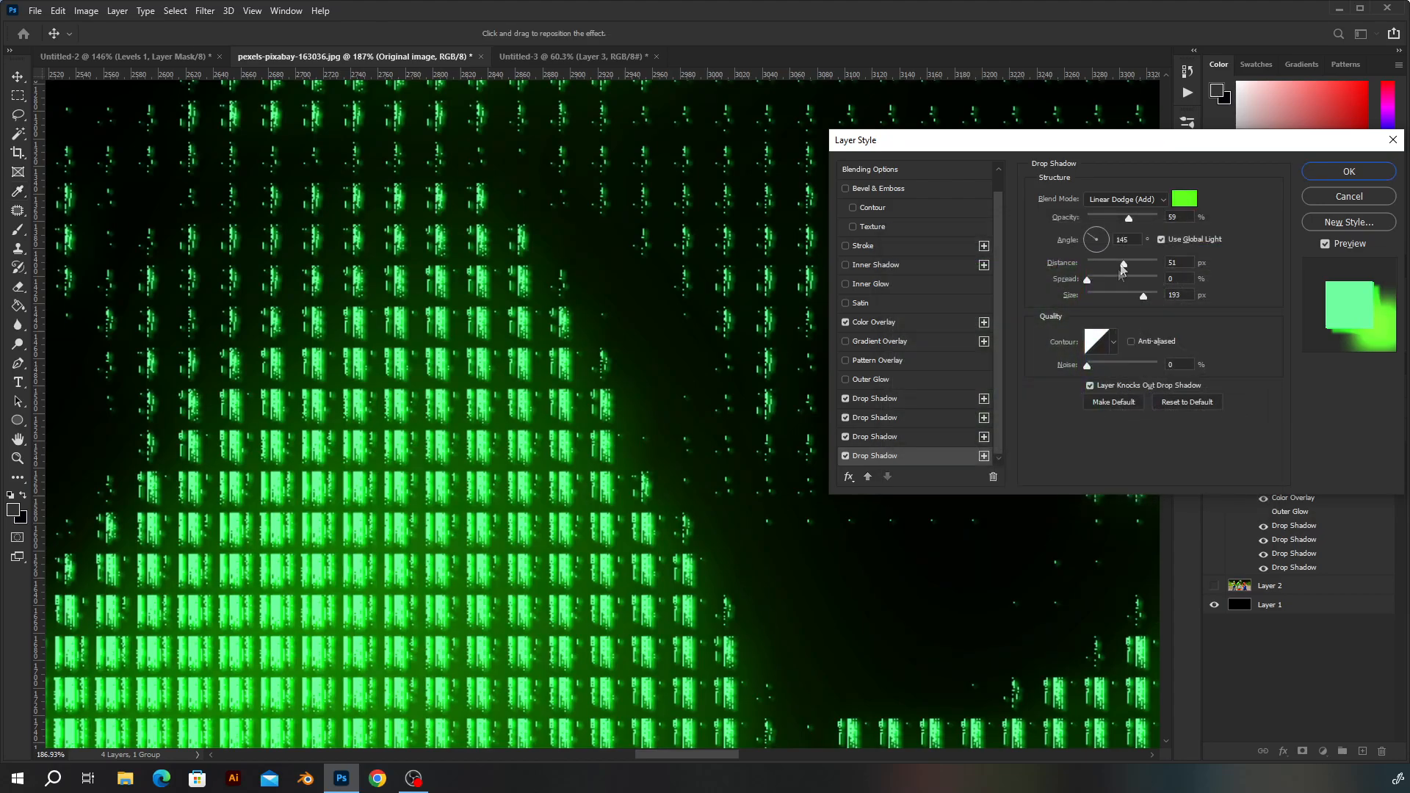
click(1148, 297)
click(1132, 264)
click(1314, 174)
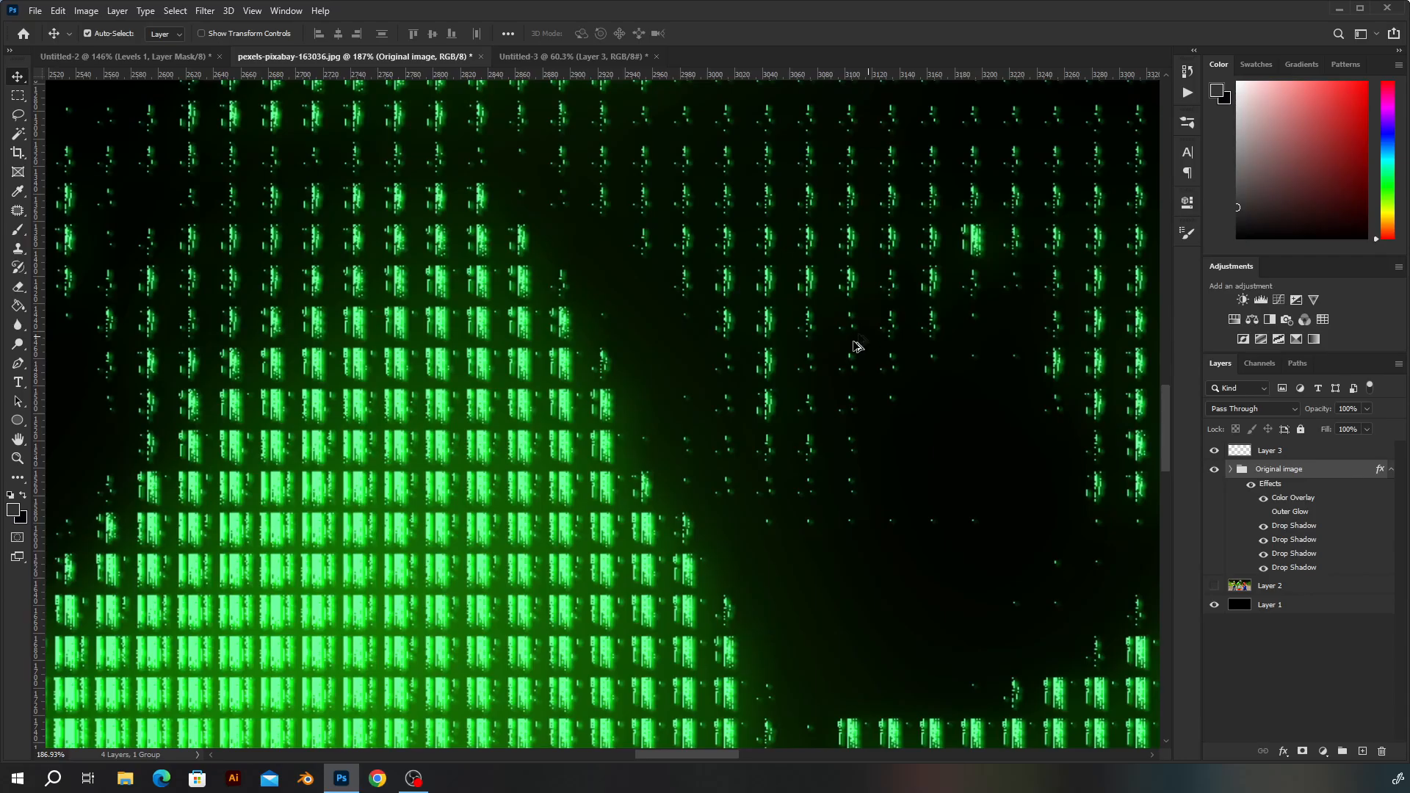
Step: View the whole image with the glow and expand the Original image group to show its layer and smart filters
scroll(844, 382, down, 5)
scroll(845, 383, down, 2)
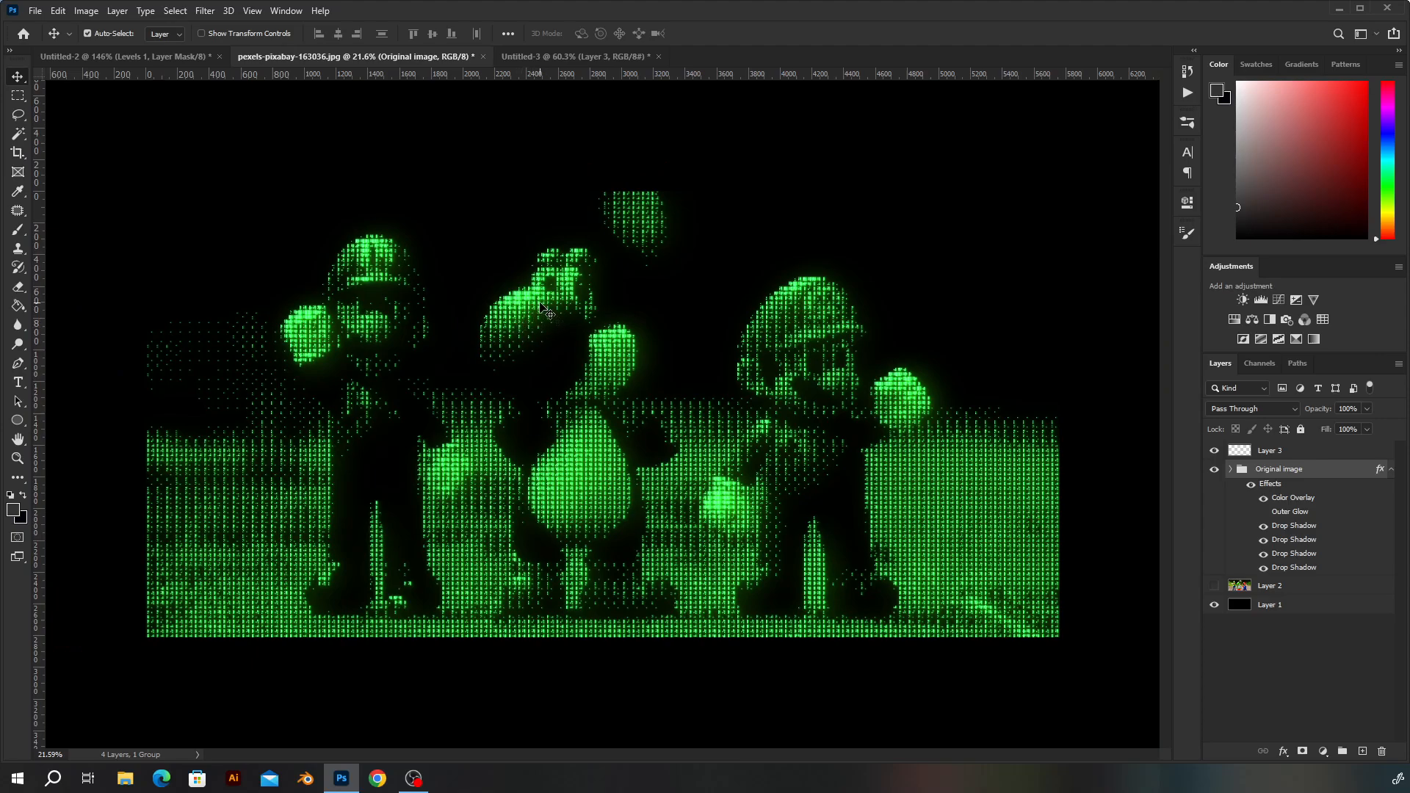
click(1232, 470)
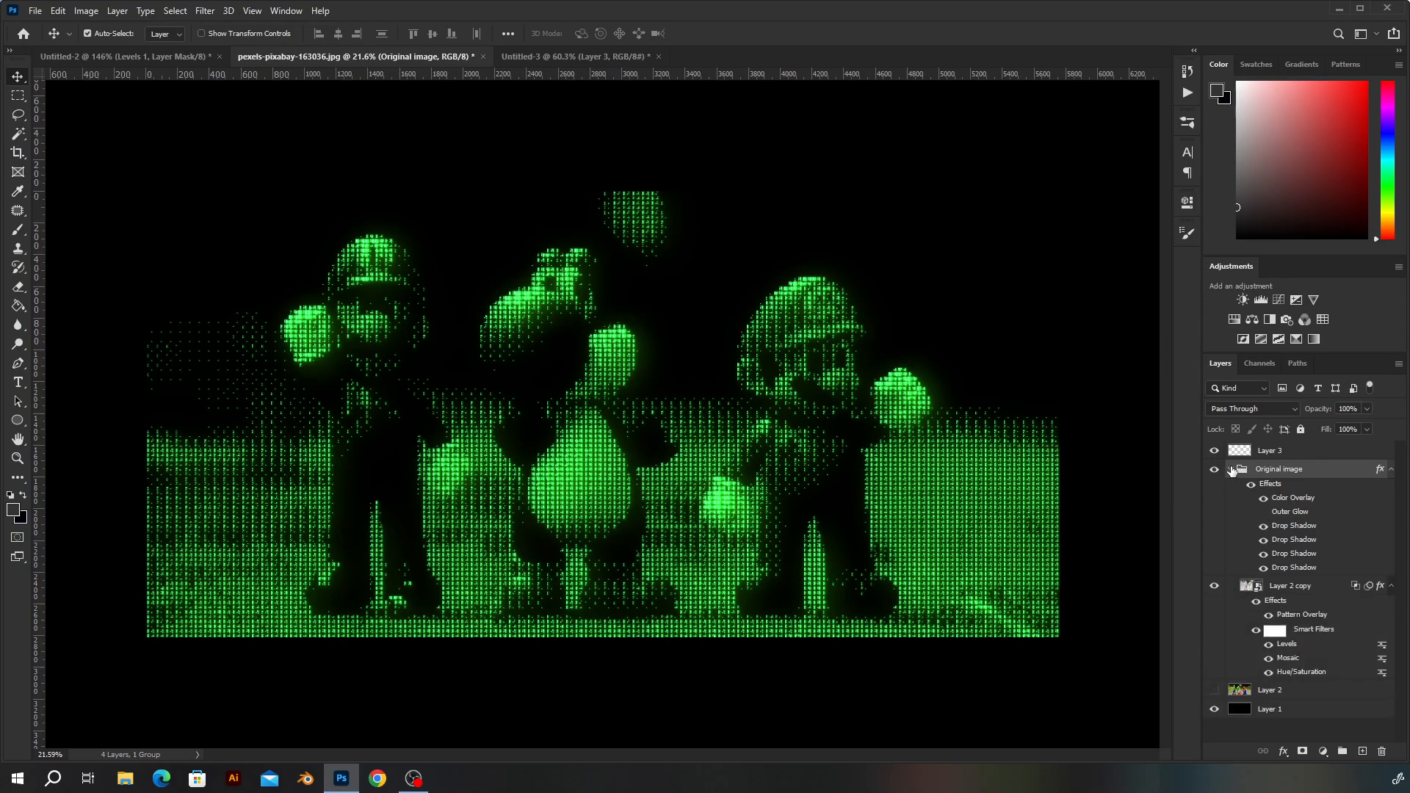
Step: Edit the Levels smart filter on Layer 2 copy, setting the input midtones to 3.27 and the output black level to 85
double_click(1287, 644)
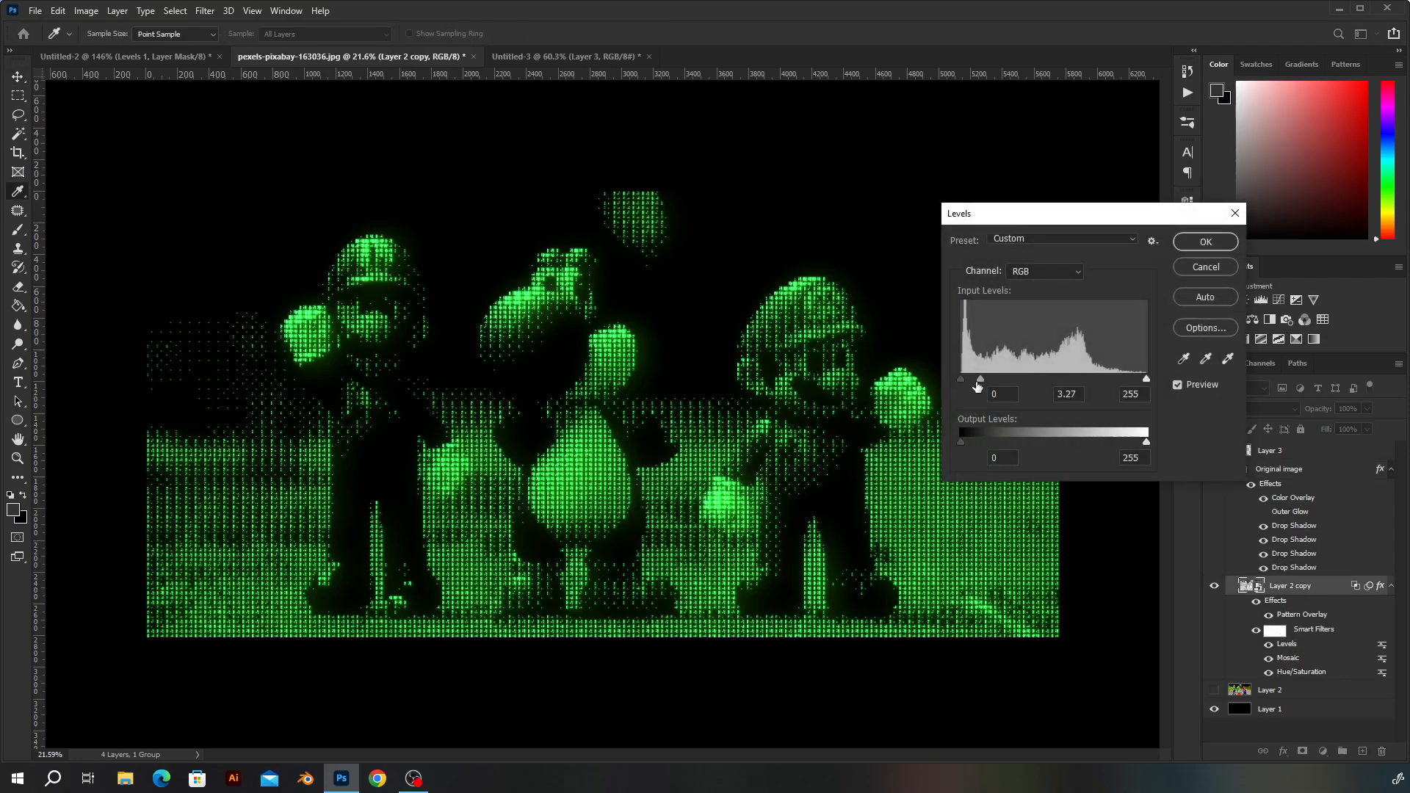
mouse_move(990, 377)
mouse_down()
mouse_move(1003, 381)
mouse_move(968, 380)
mouse_up()
key(ctrl+z)
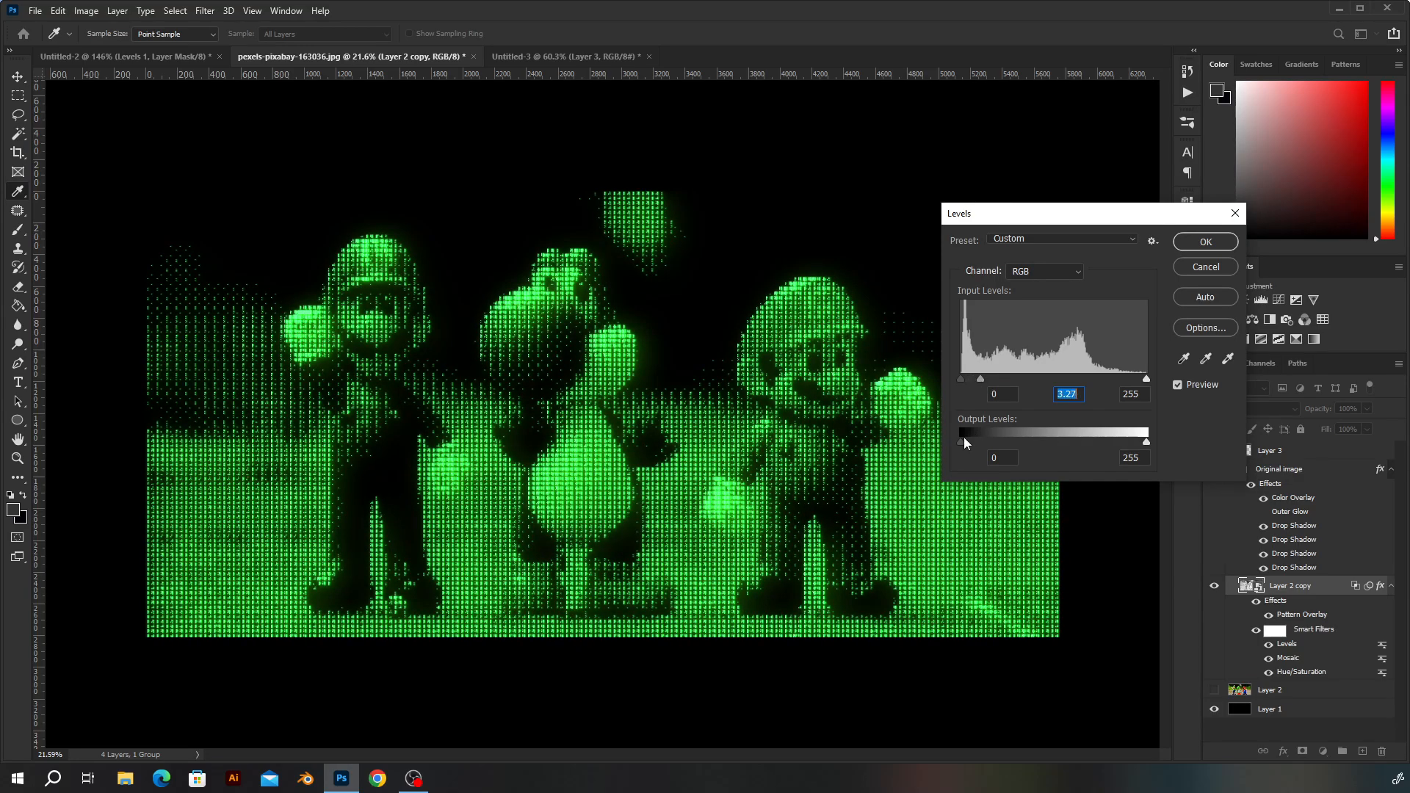
drag(962, 441, 1022, 448)
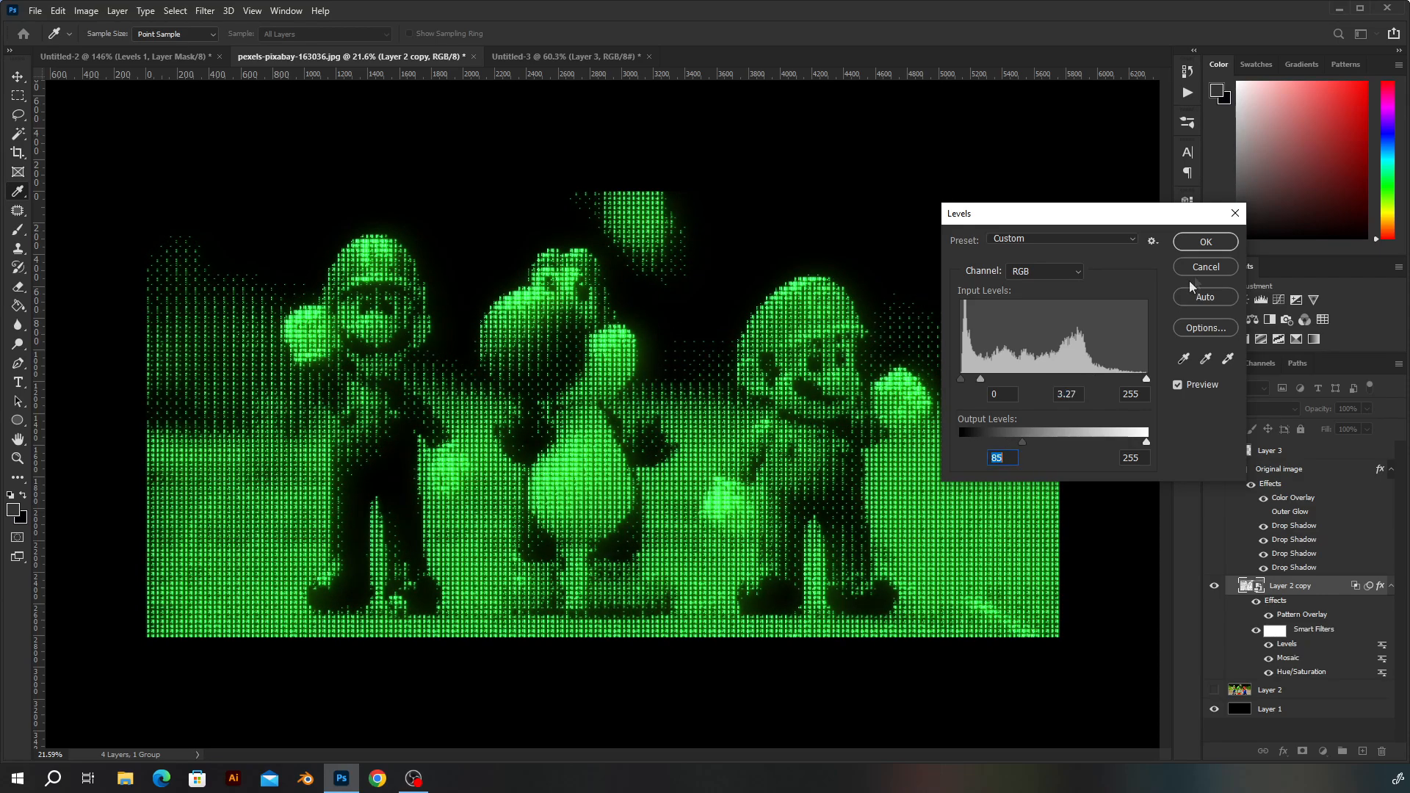
click(1205, 242)
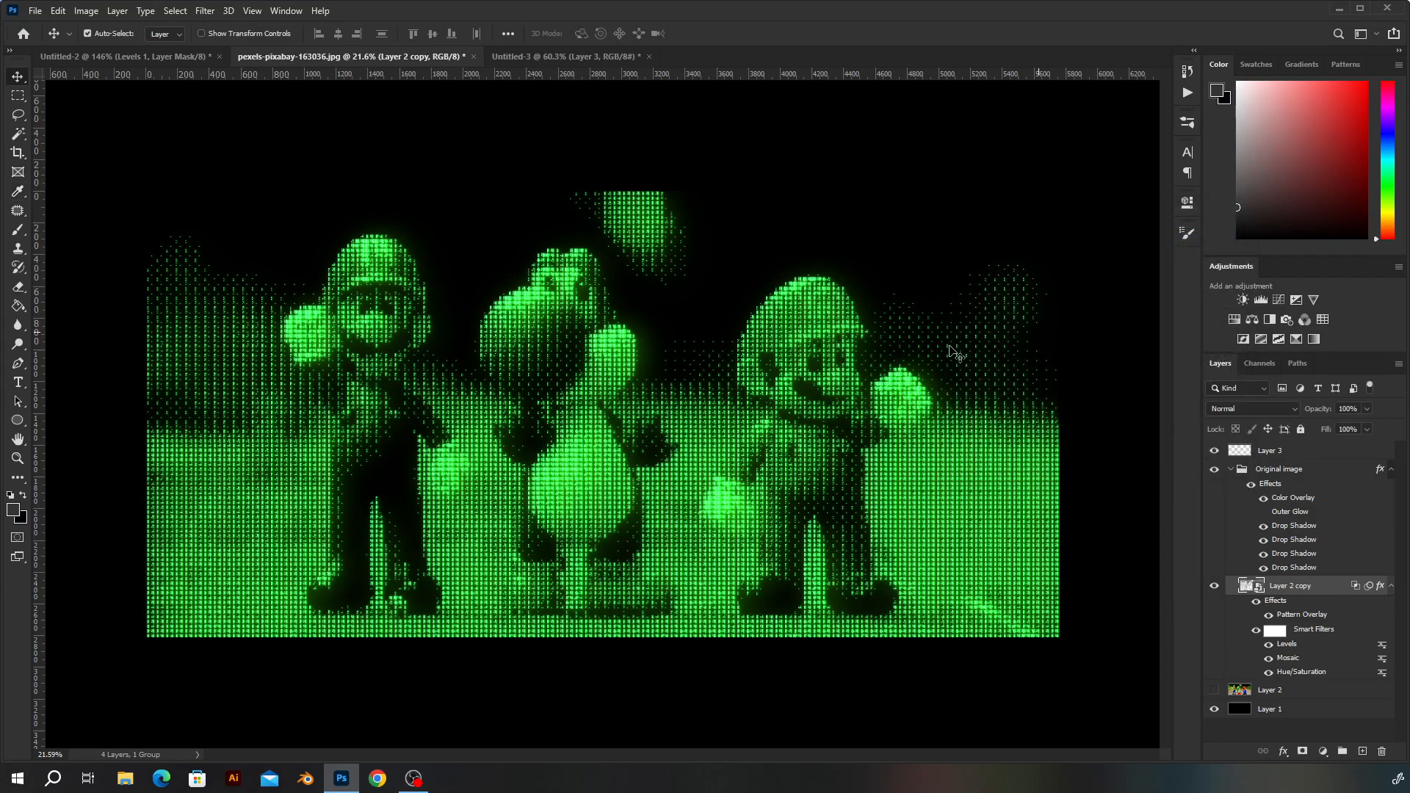
Step: Collapse the Original image group and examine the brightened Matrix effect across the whole image at different zoom levels
key(ctrl+minus)
key(ctrl+plus)
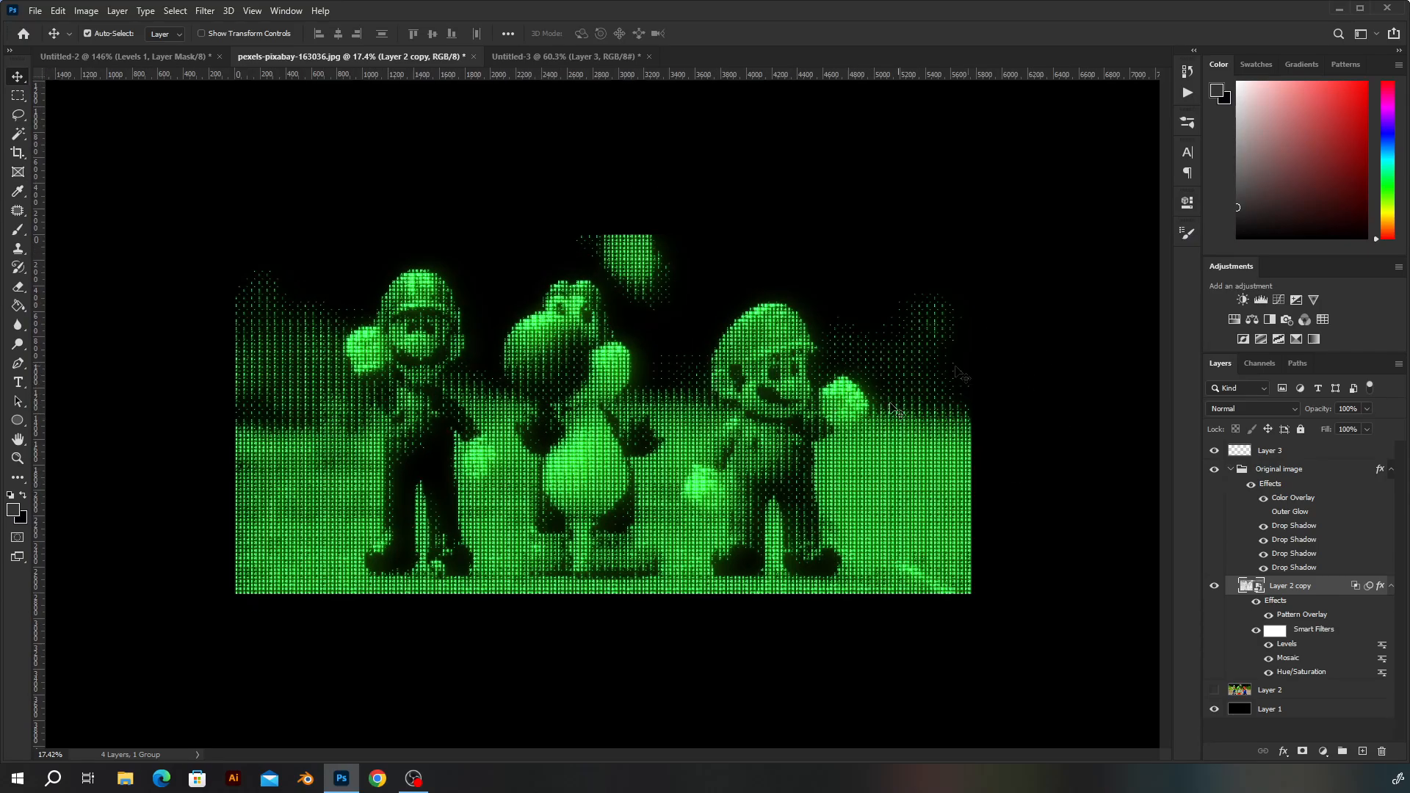
click(1230, 468)
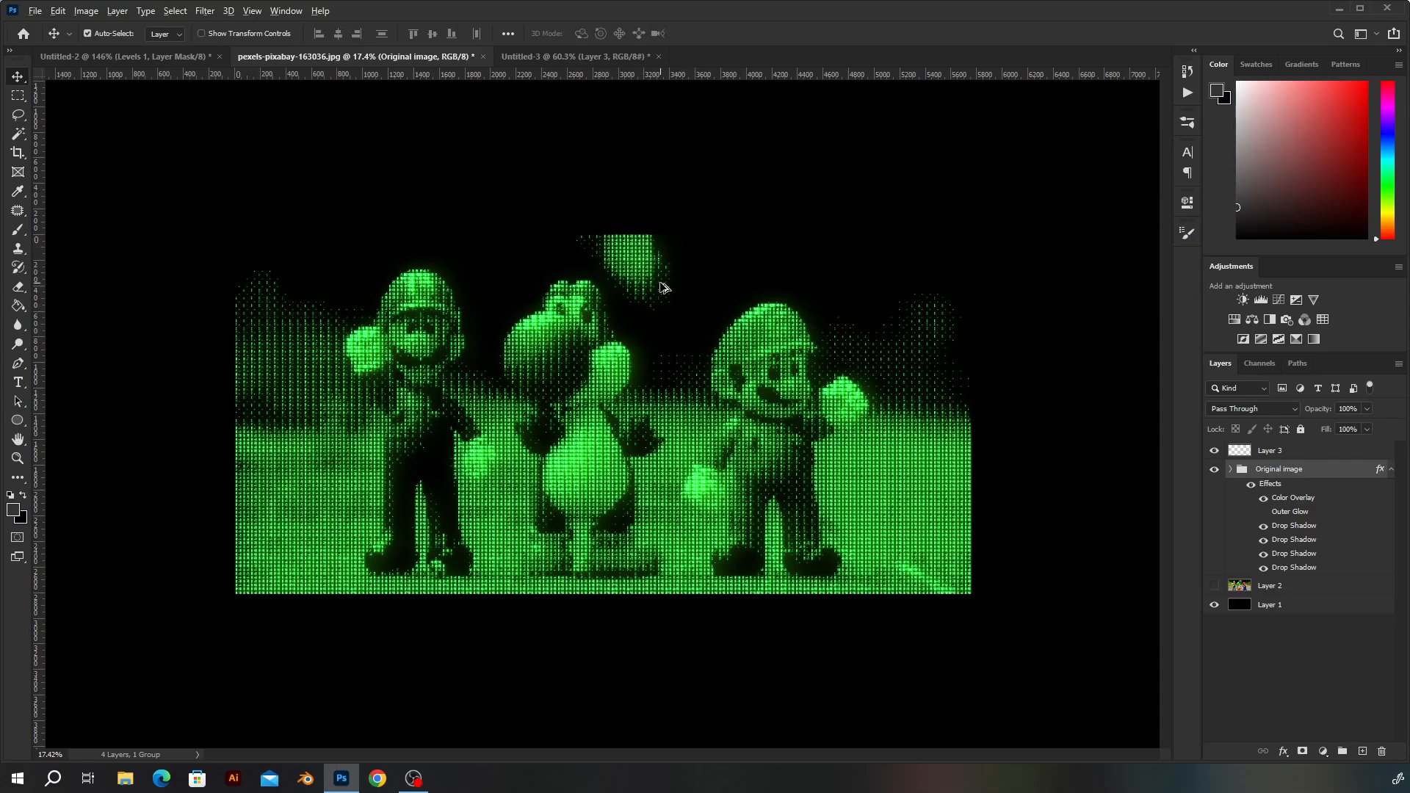
key(ctrl+minus)
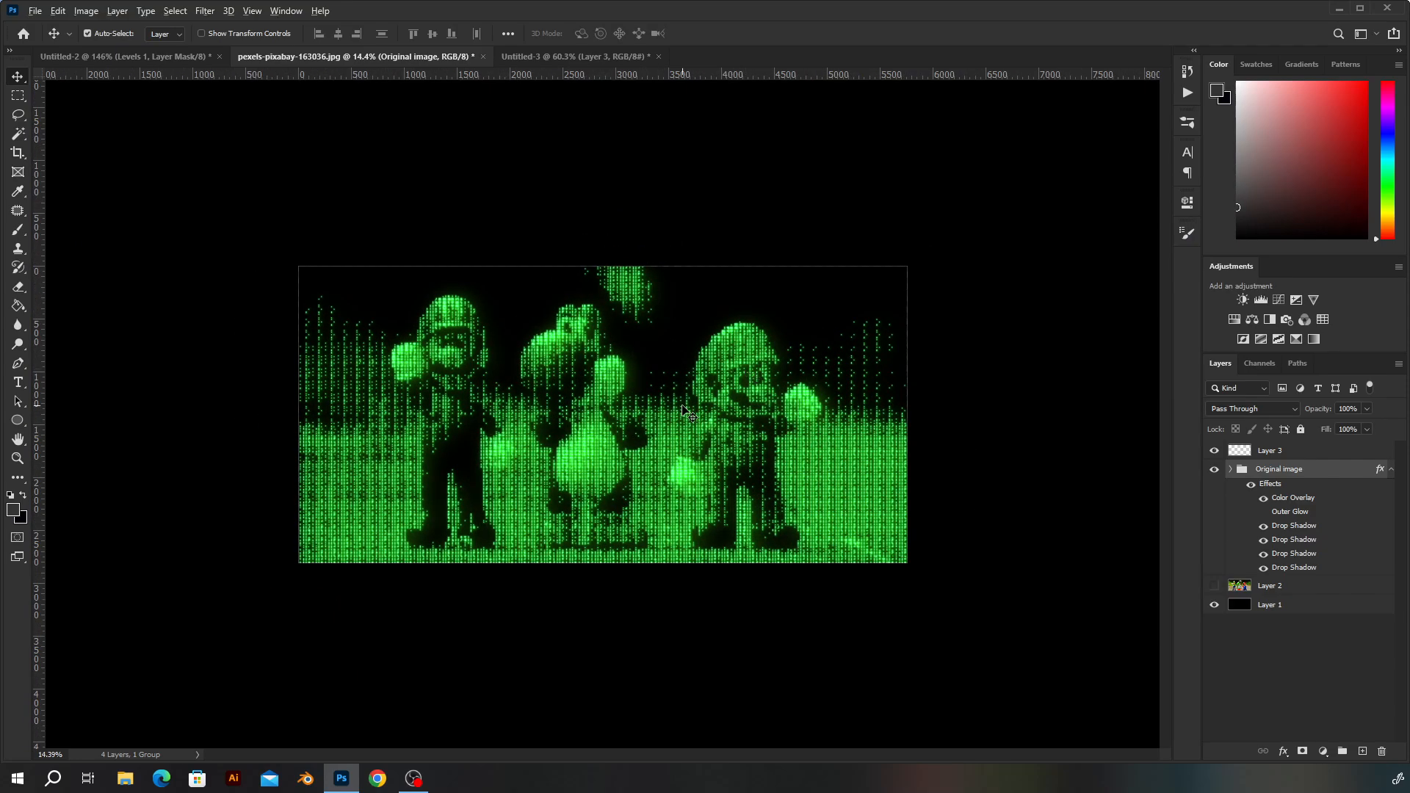
key(ctrl+plus)
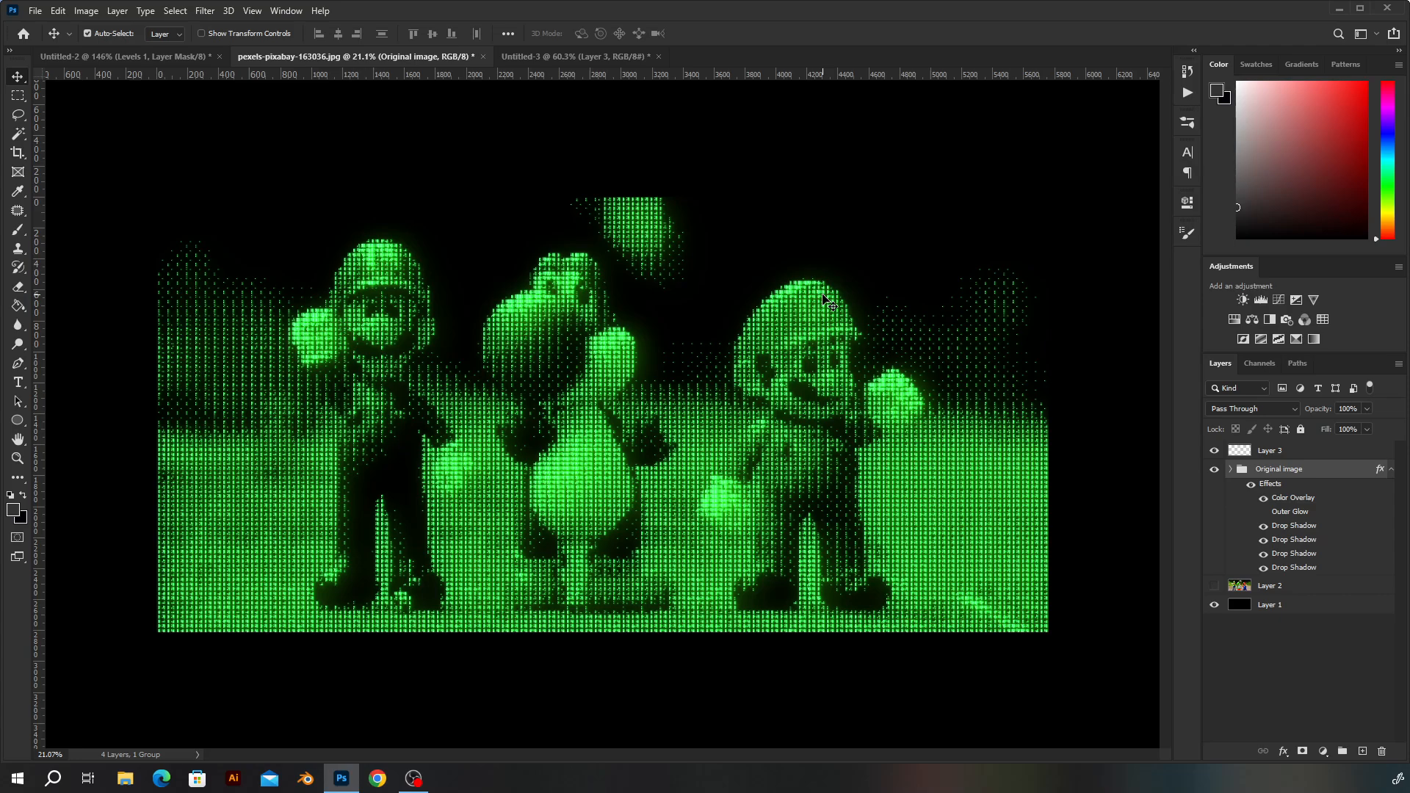
scroll(866, 349, down, 1)
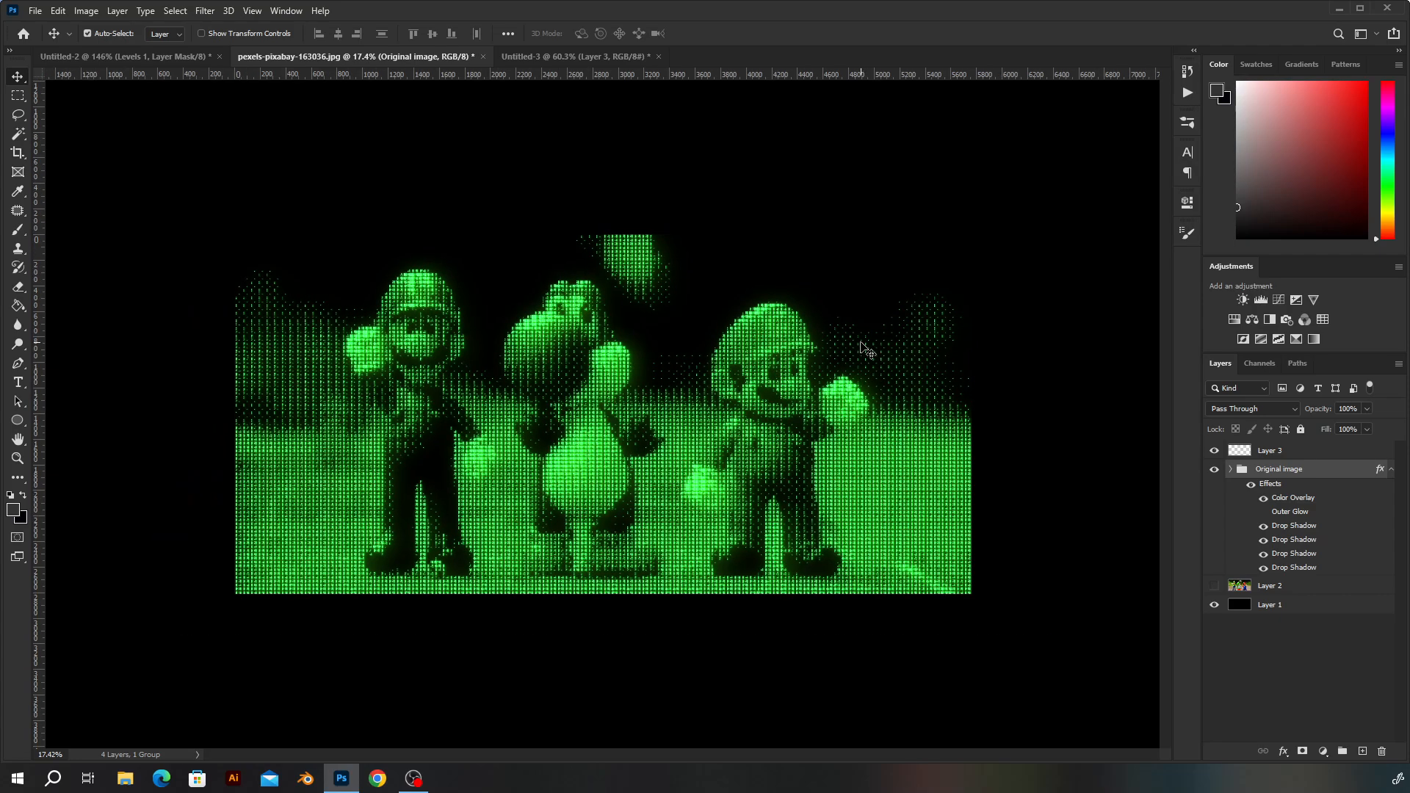